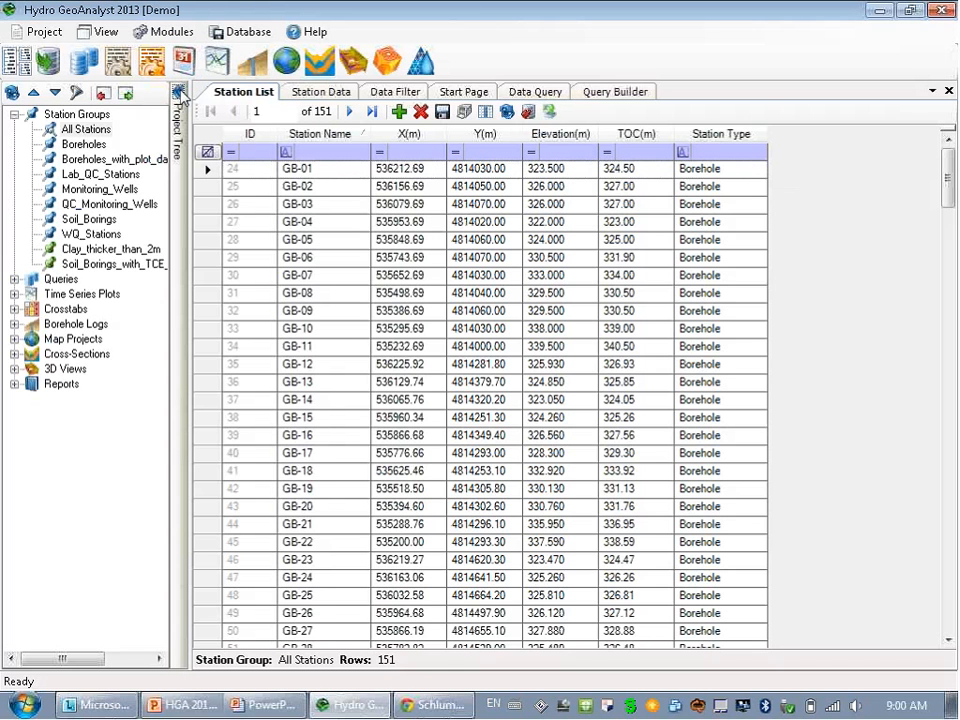
{"action": "left_click", "coordinate": [180, 93]}
{"action": "left_click", "coordinate": [10, 94]}
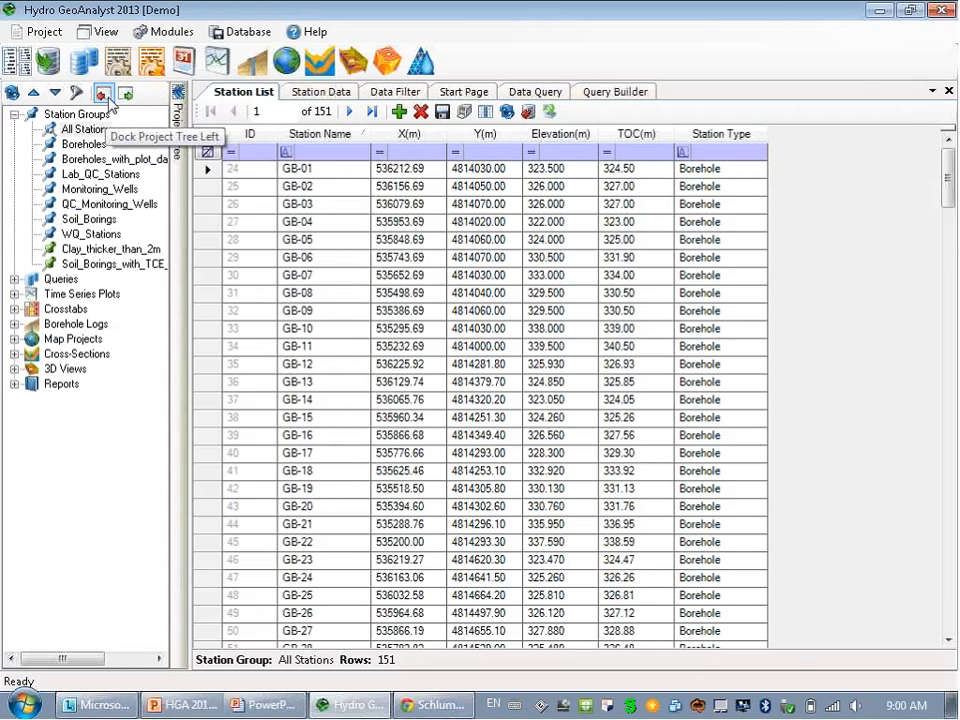
{"action": "left_click", "coordinate": [126, 94]}
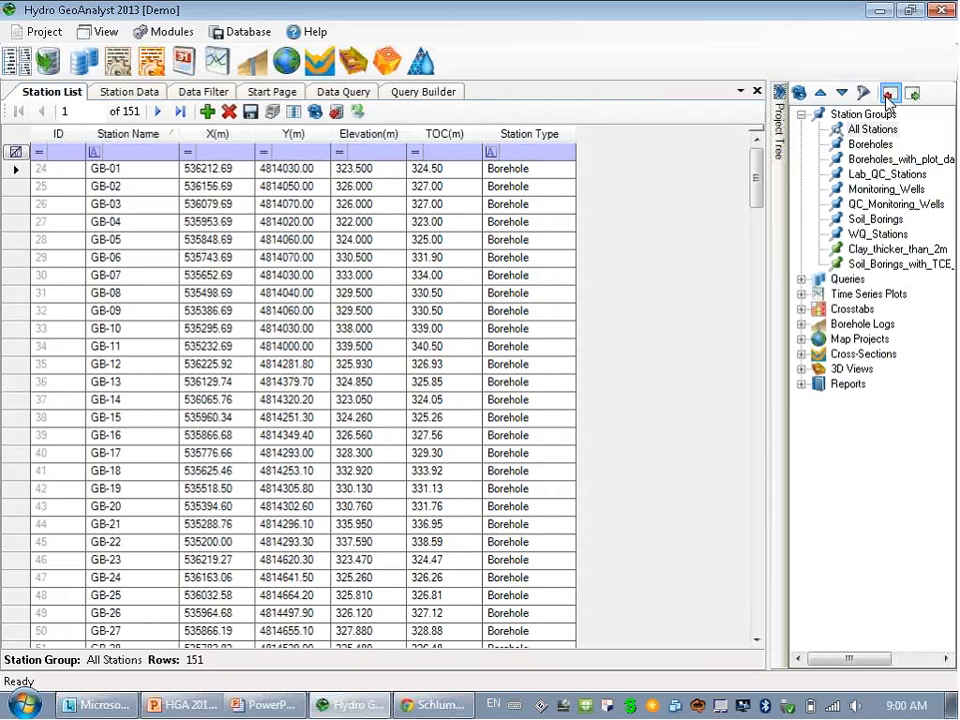
{"action": "left_click", "coordinate": [888, 95]}
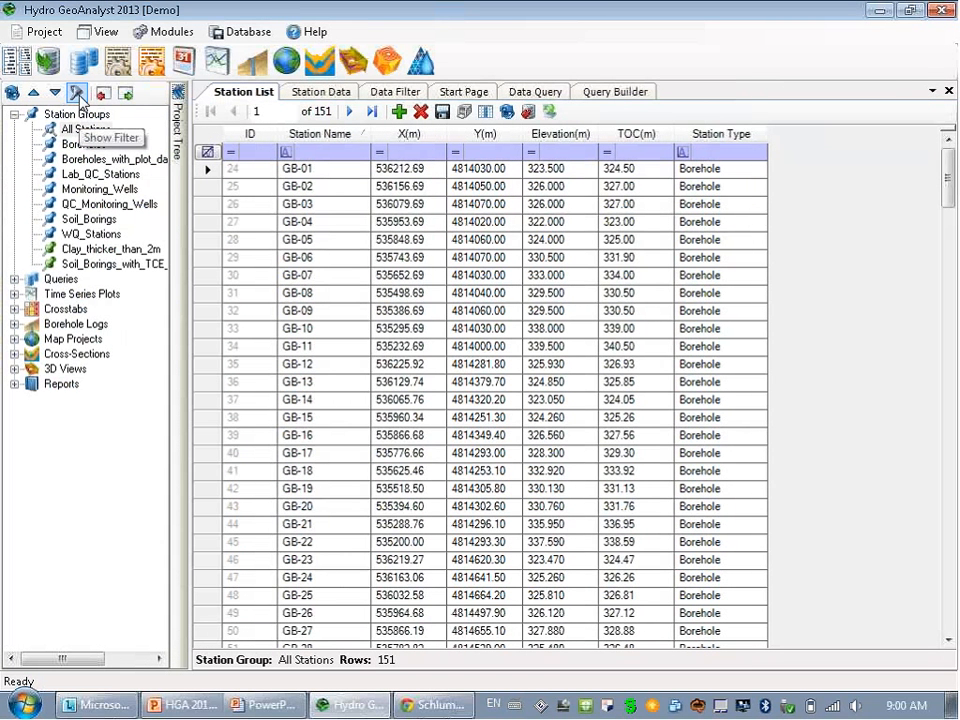
{"action": "left_click", "coordinate": [77, 93]}
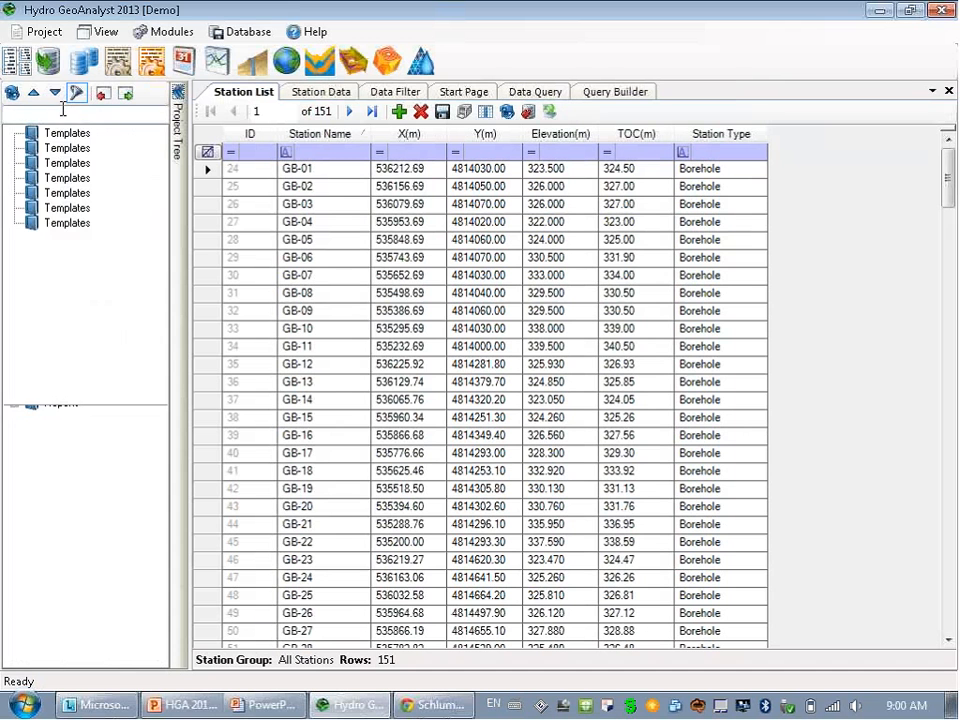
{"action": "left_click", "coordinate": [62, 113]}
{"action": "type", "text": "well"}
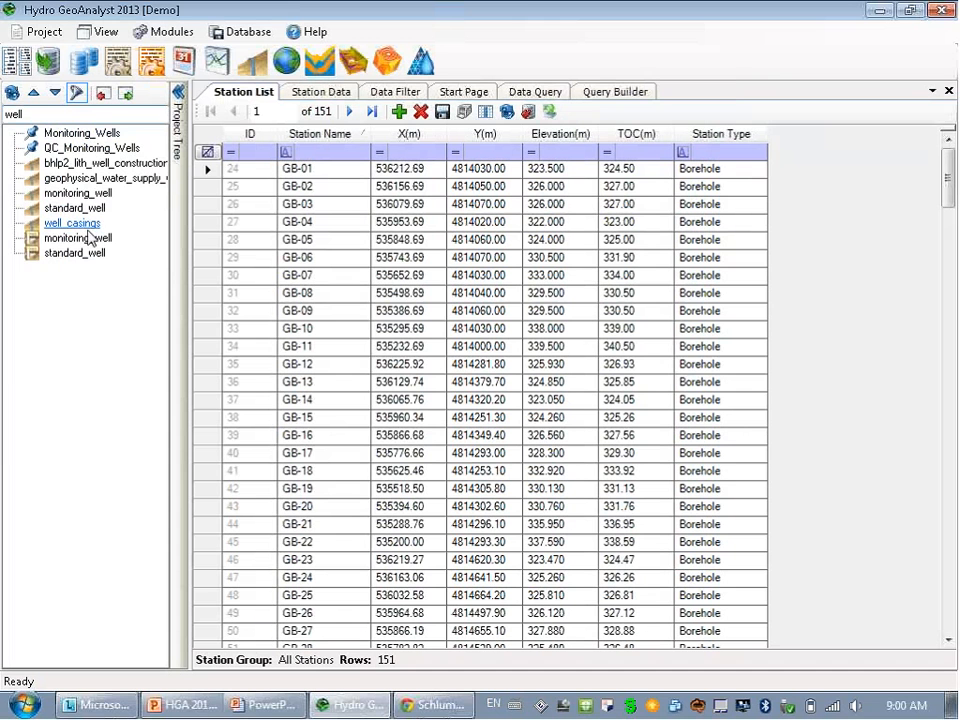
{"action": "left_click", "coordinate": [77, 93]}
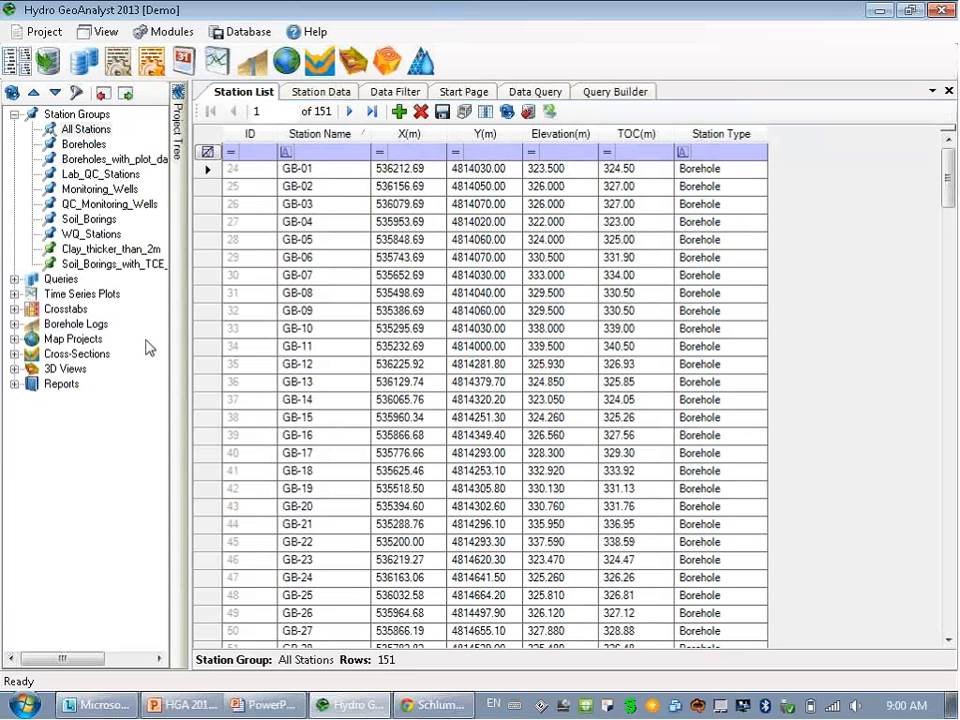
Review the Start Page's Release Notes and Support sections, then close the Start Page tab.
{"action": "left_click", "coordinate": [476, 95]}
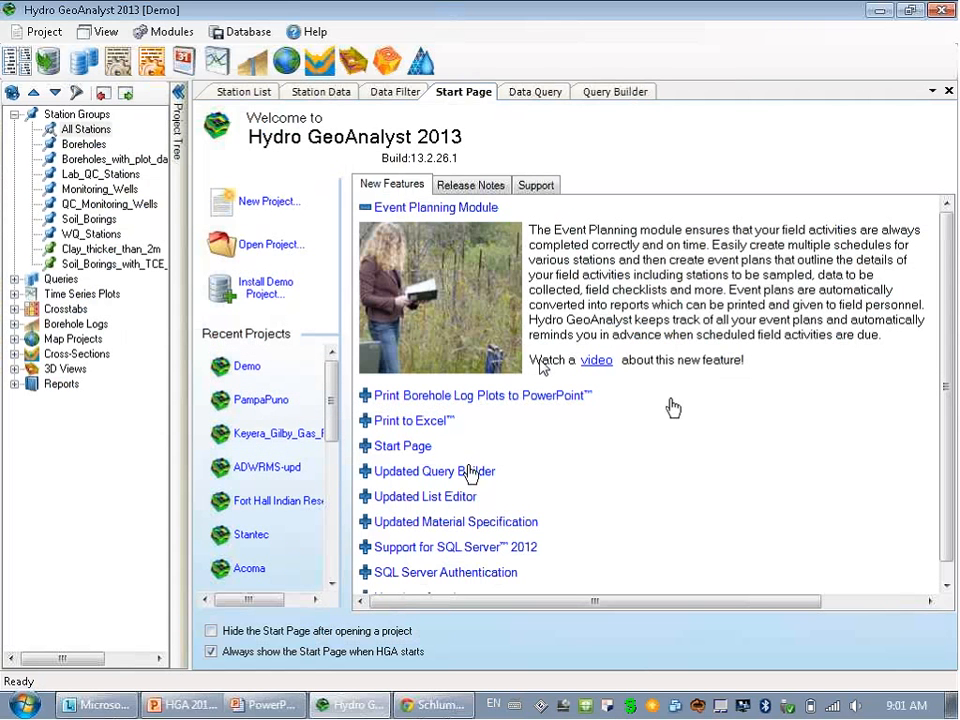
{"action": "left_click", "coordinate": [484, 186]}
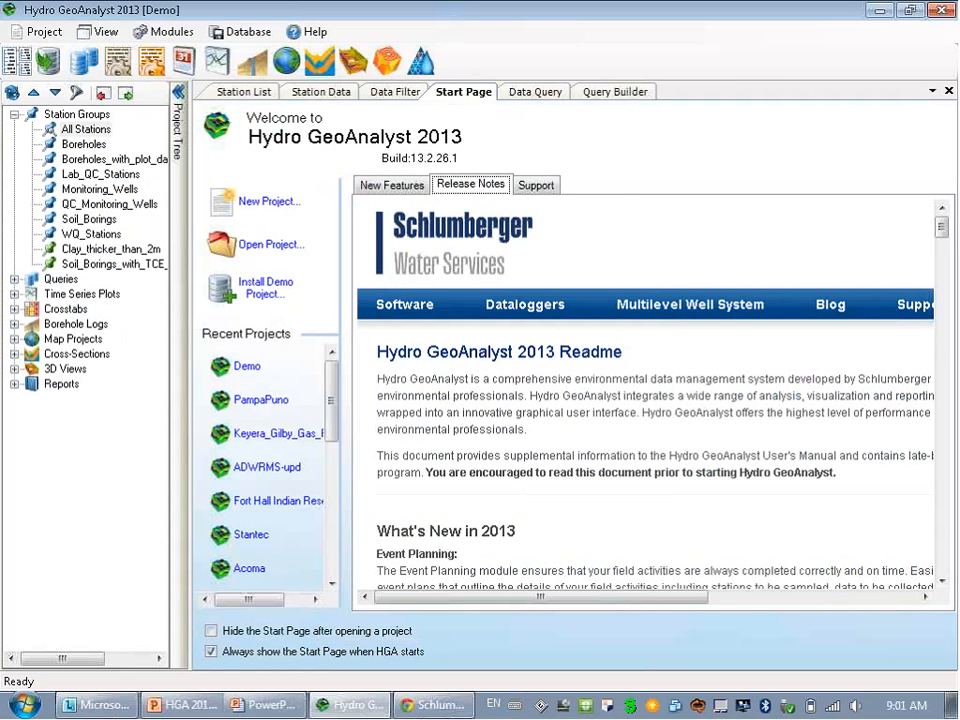
{"action": "left_click", "coordinate": [536, 185]}
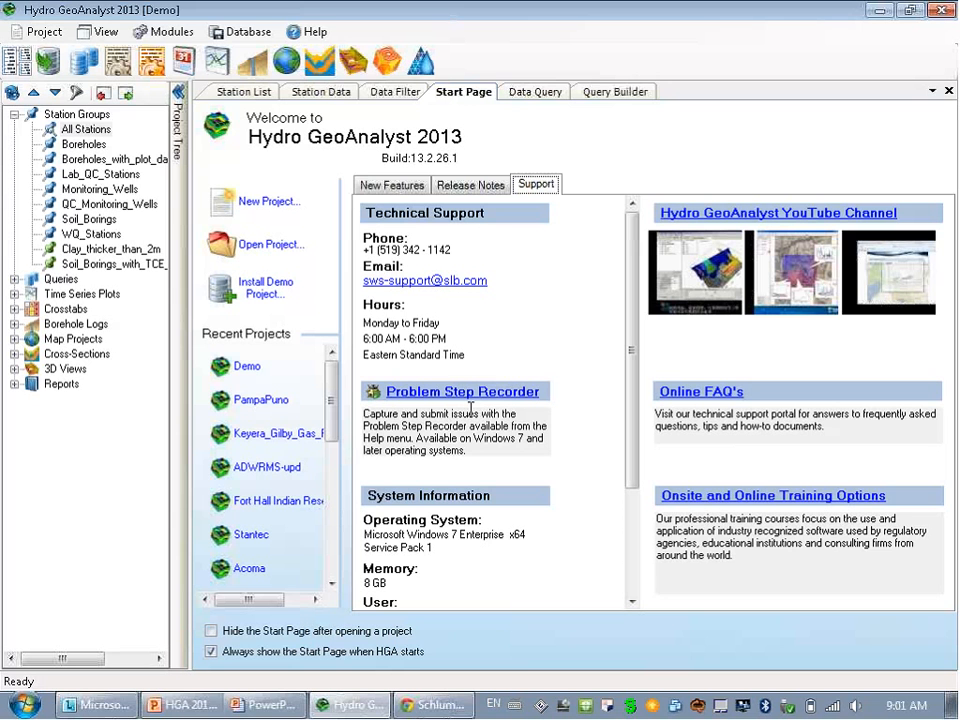
{"action": "right_click", "coordinate": [480, 98]}
{"action": "left_click", "coordinate": [509, 131]}
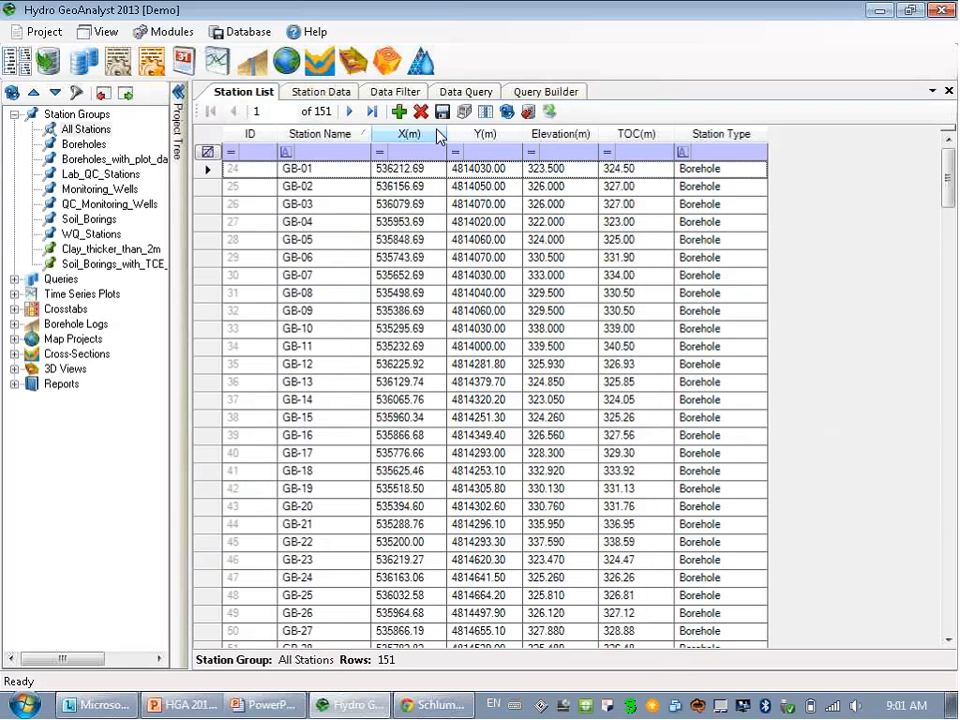
Create a query named NewQuery and add the Location X and Y fields to its output.
{"action": "left_click", "coordinate": [546, 94]}
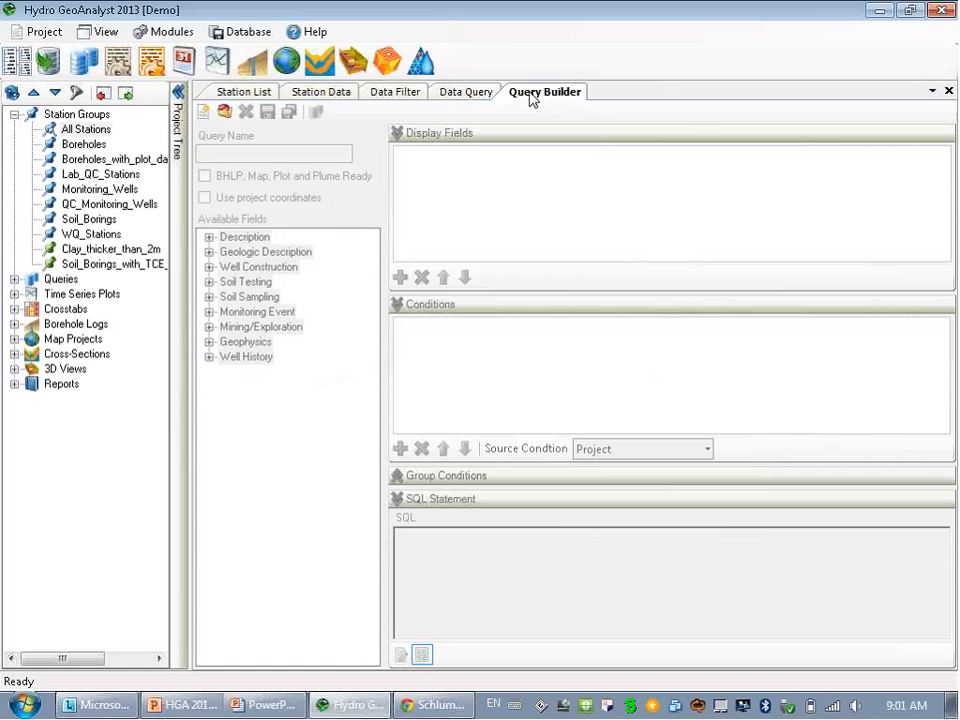
{"action": "left_click", "coordinate": [204, 111]}
{"action": "key", "text": "Return"}
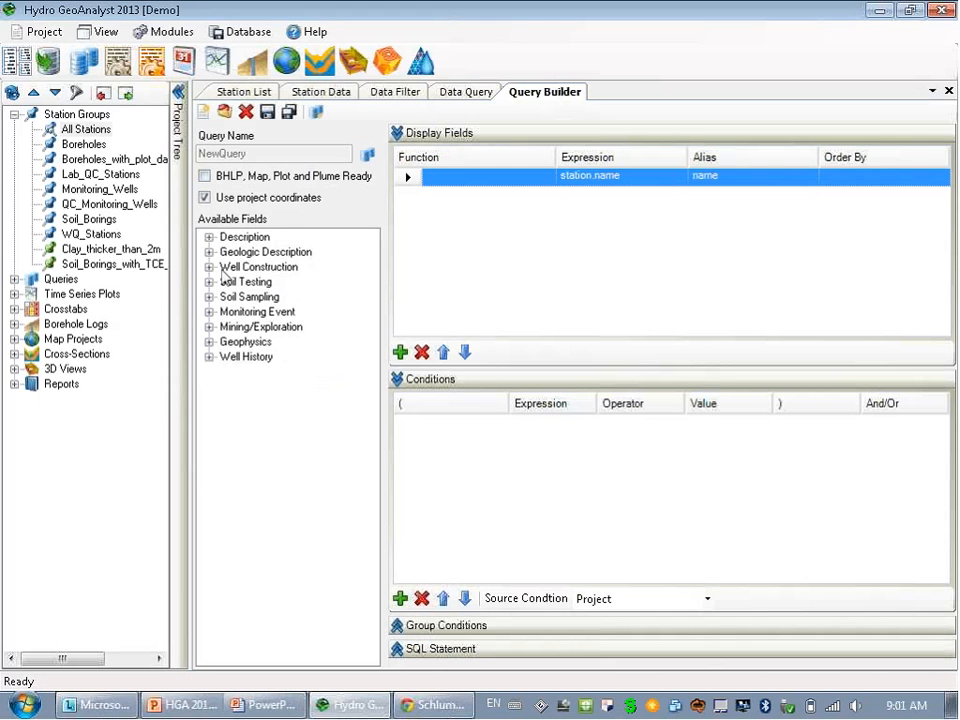
{"action": "left_click", "coordinate": [209, 237]}
{"action": "left_click", "coordinate": [227, 253]}
{"action": "double_click", "coordinate": [258, 282]}
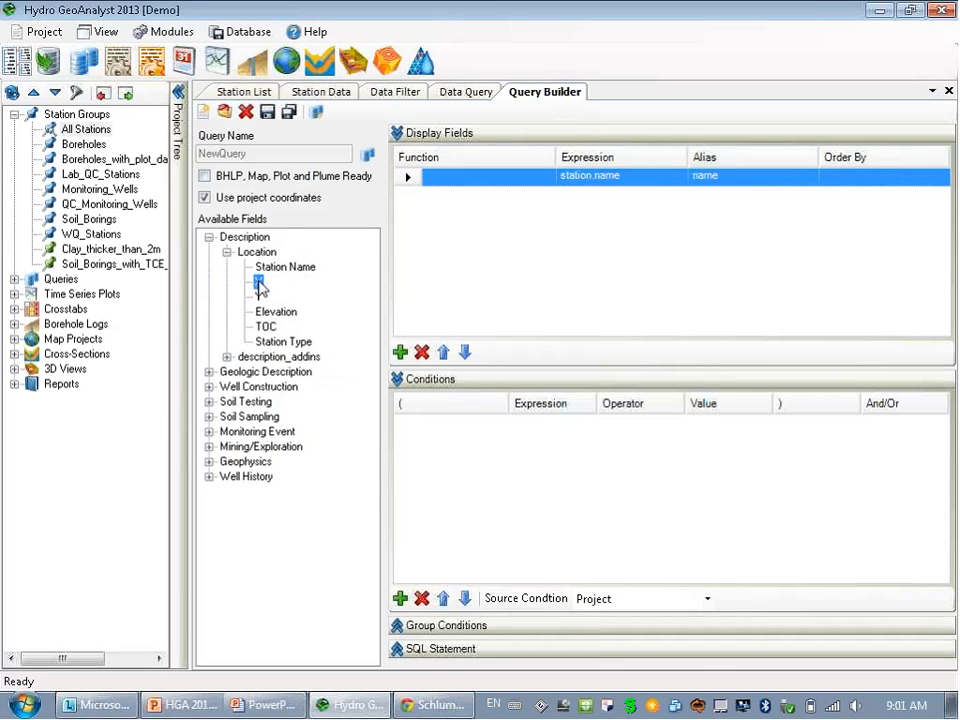
{"action": "double_click", "coordinate": [258, 297]}
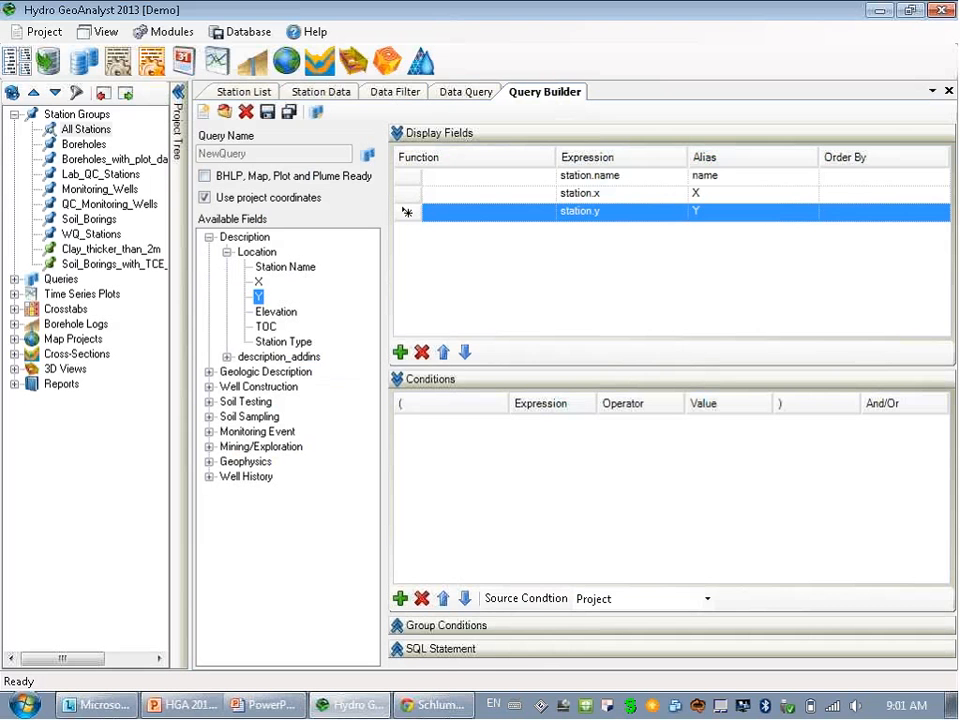
Select and delete the query's generated SQL statement to edit it directly.
{"action": "left_click", "coordinate": [399, 650]}
{"action": "left_click", "coordinate": [399, 650]}
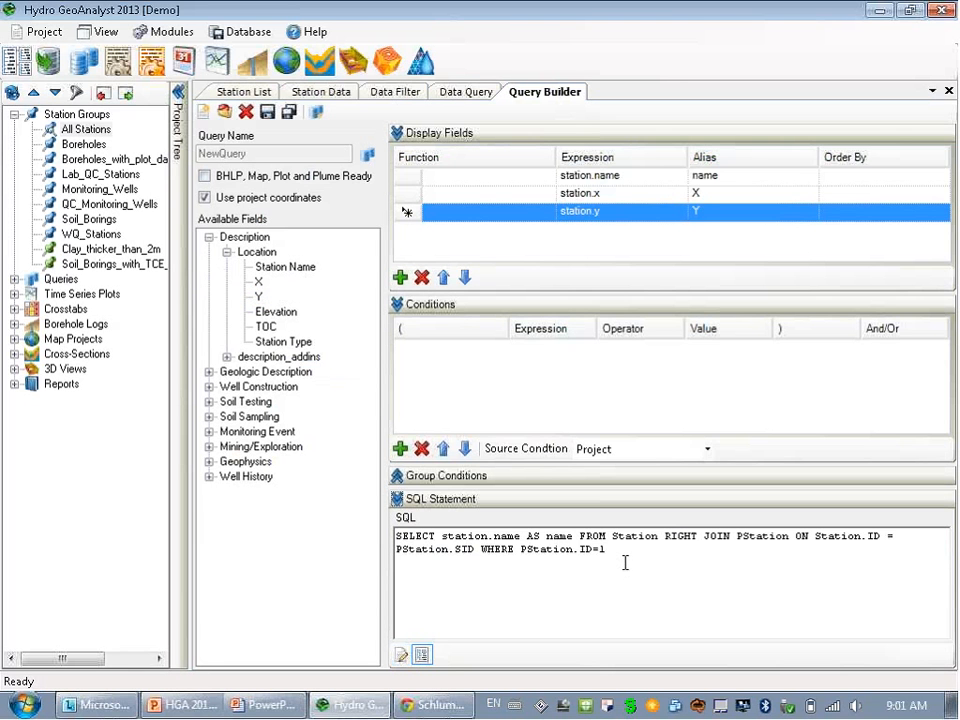
{"action": "left_click_drag", "start_coordinate": [626, 557], "coordinate": [370, 528]}
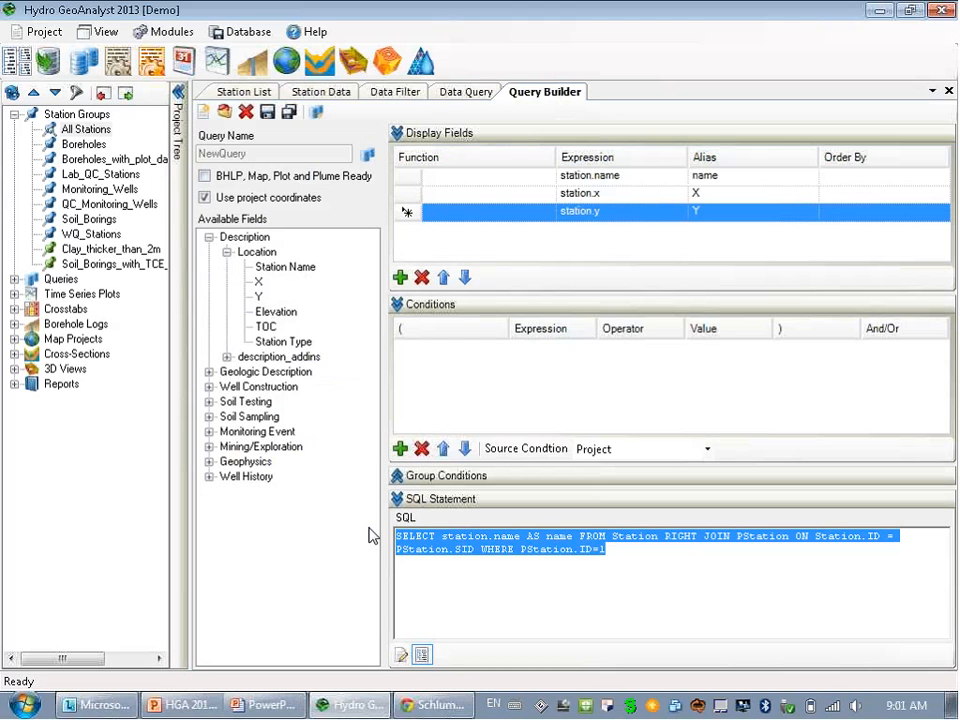
{"action": "key", "text": "Delete"}
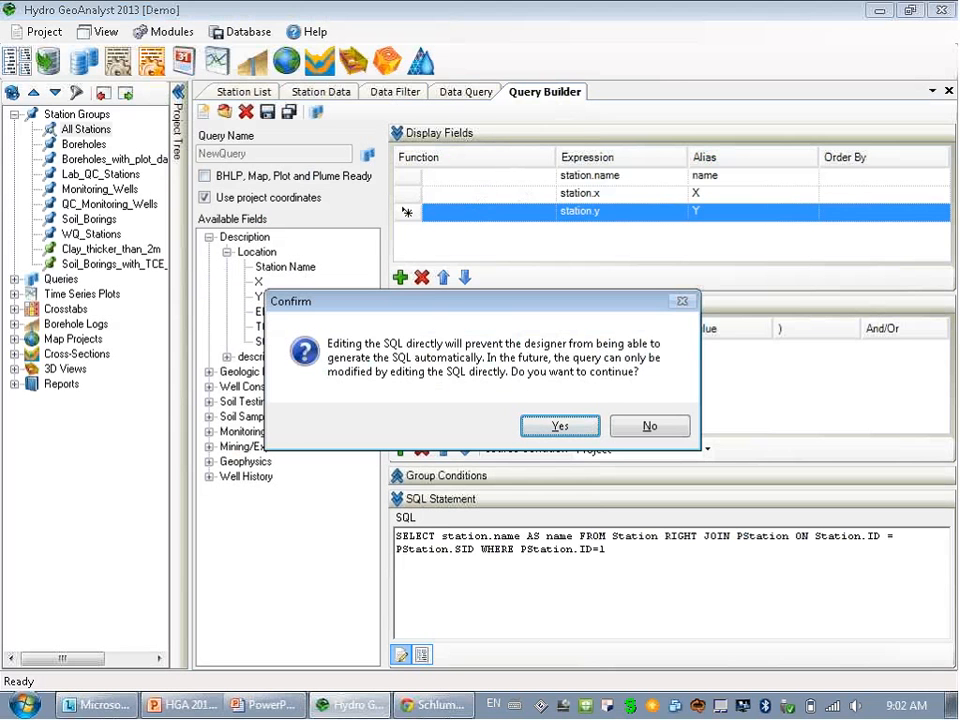
Confirm direct SQL editing and enter 'Select * FROM station' with autocomplete.
{"action": "left_click", "coordinate": [556, 425]}
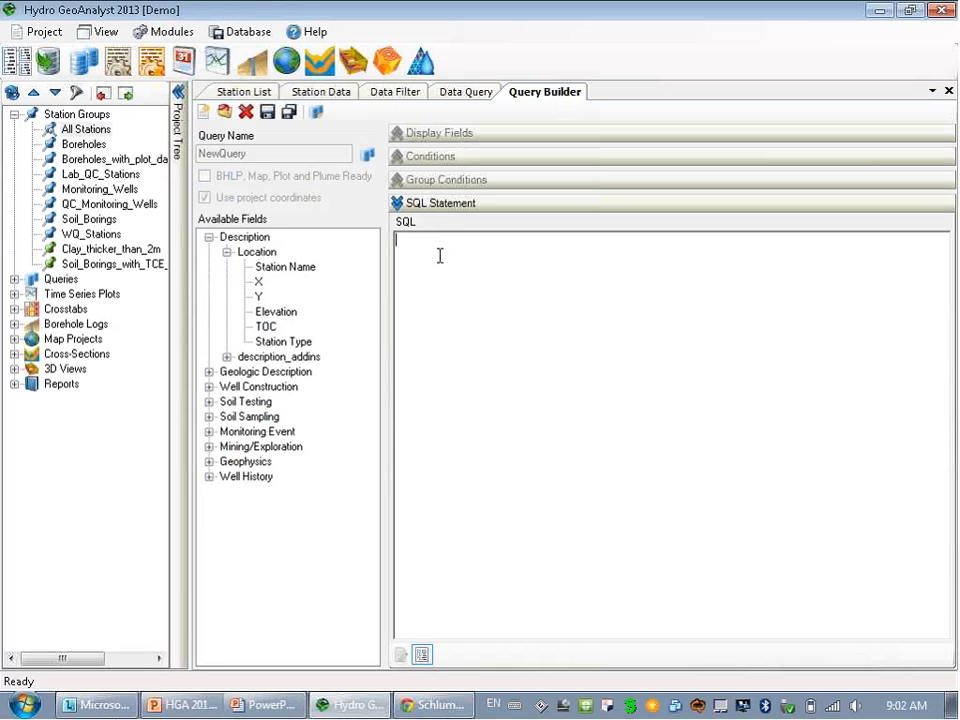
{"action": "key", "text": "ctrl+space"}
{"action": "type", "text": "Se"}
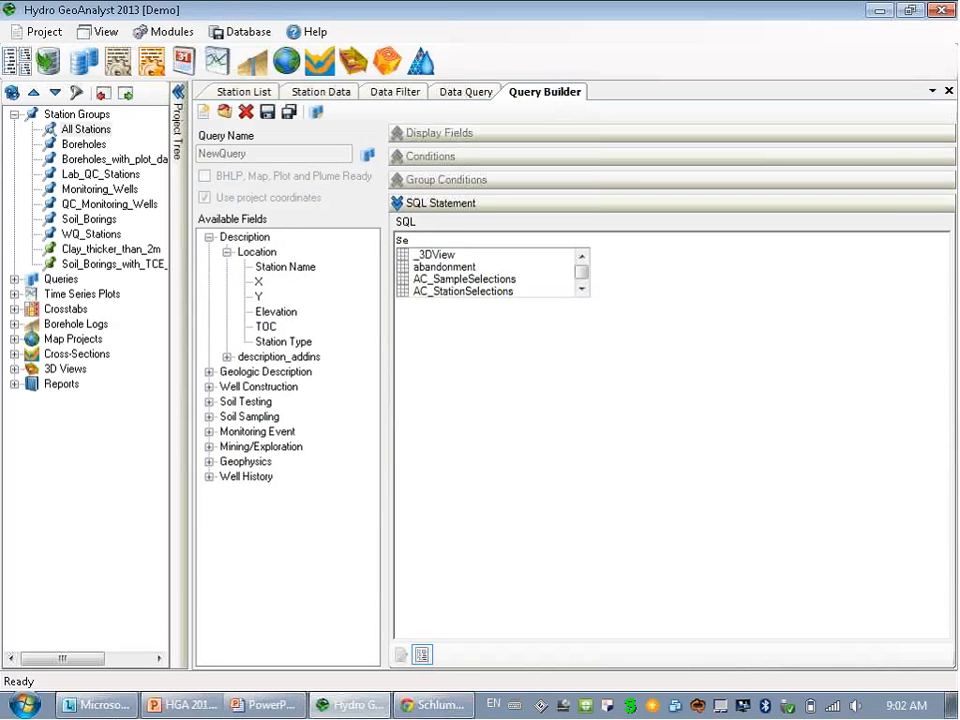
{"action": "type", "text": "lect"}
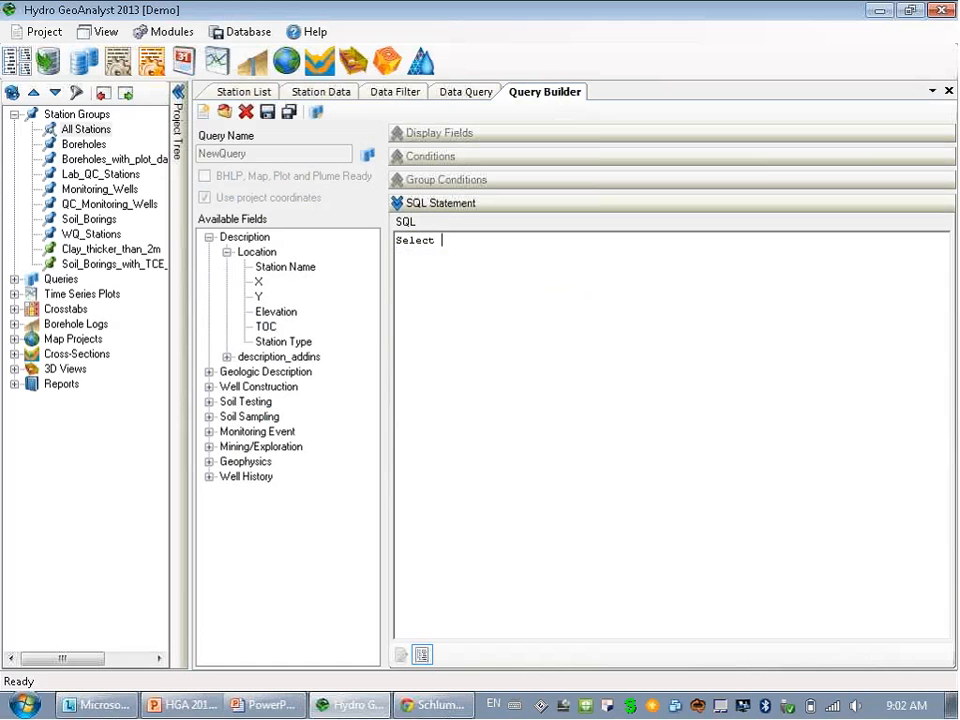
{"action": "type", "text": " * from"}
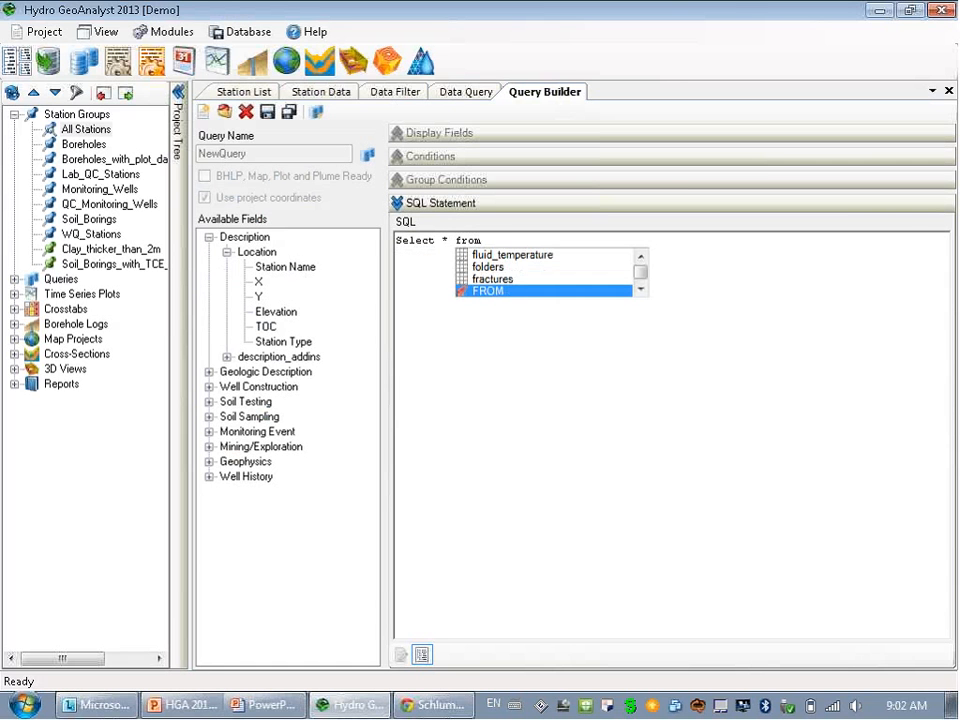
{"action": "key", "text": "Return"}
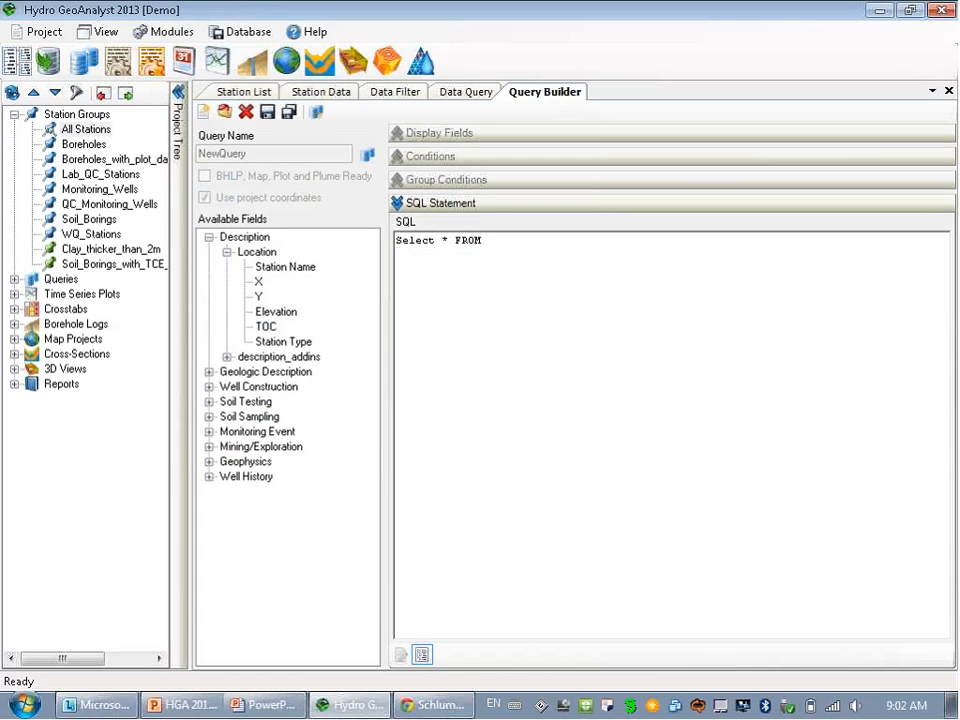
{"action": "type", "text": "s"}
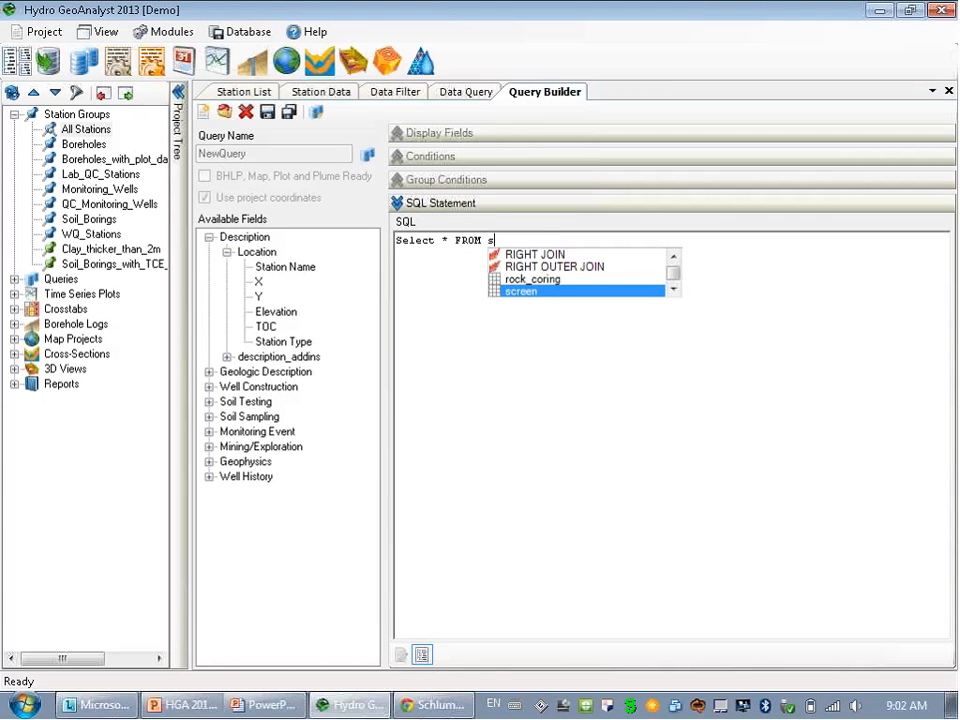
{"action": "type", "text": "t"}
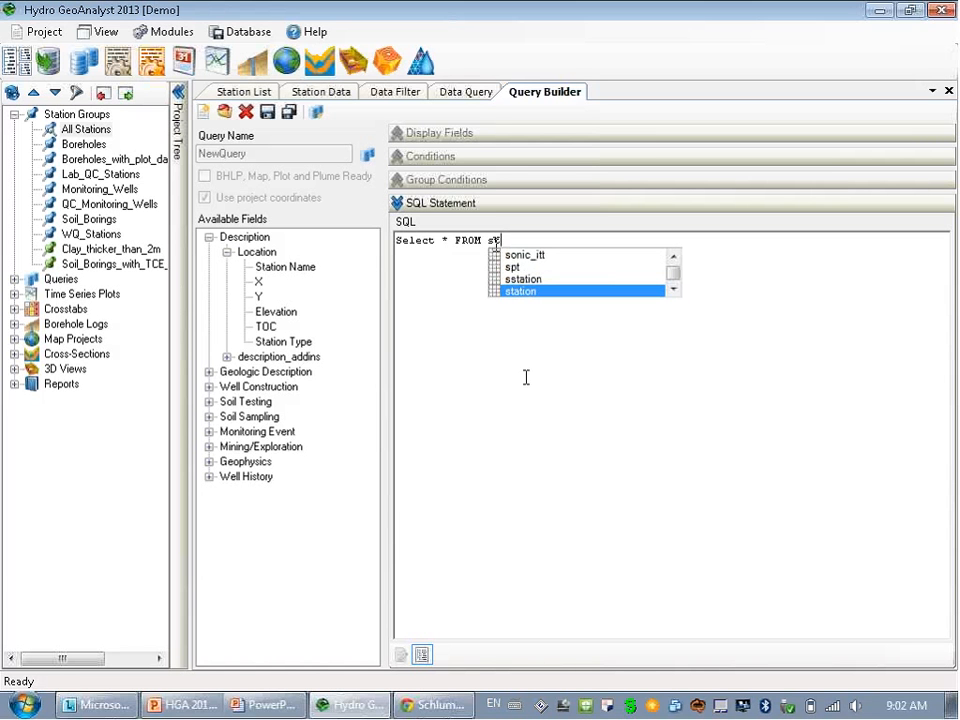
{"action": "type", "text": "ation"}
In the Event Planner's event schedules, create a new field event titled 'spring'.
{"action": "left_click", "coordinate": [184, 64]}
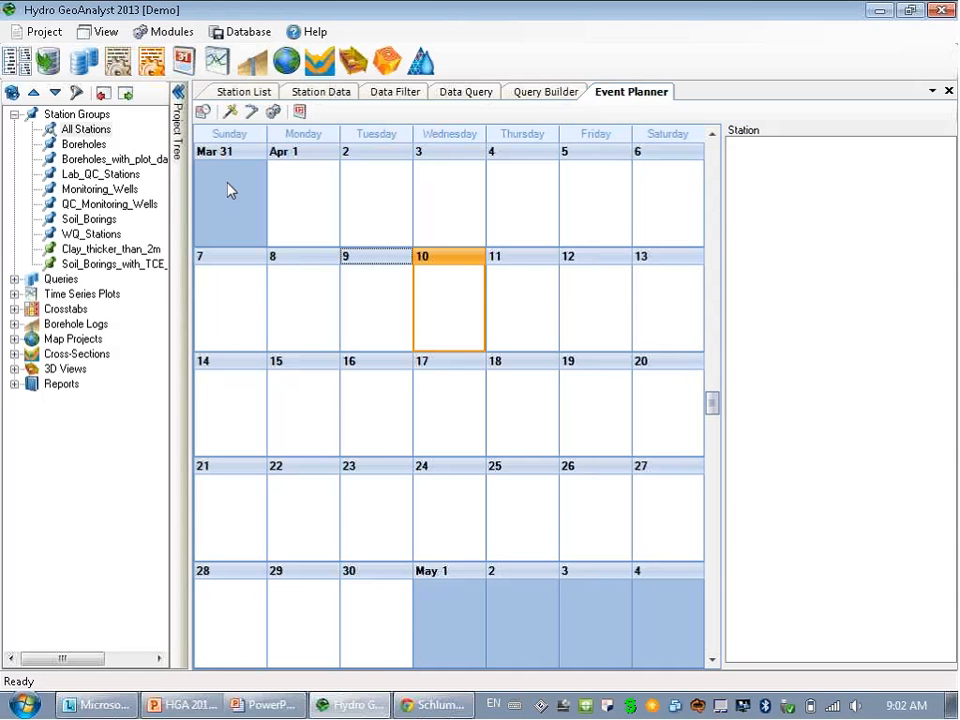
{"action": "left_click", "coordinate": [202, 113]}
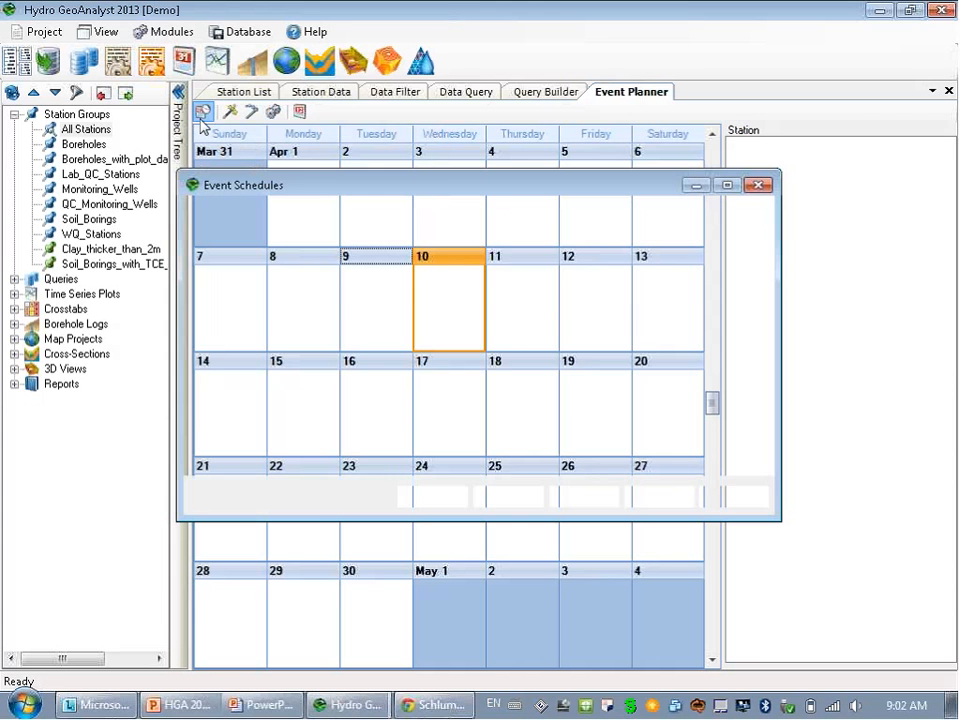
{"action": "left_click", "coordinate": [428, 503]}
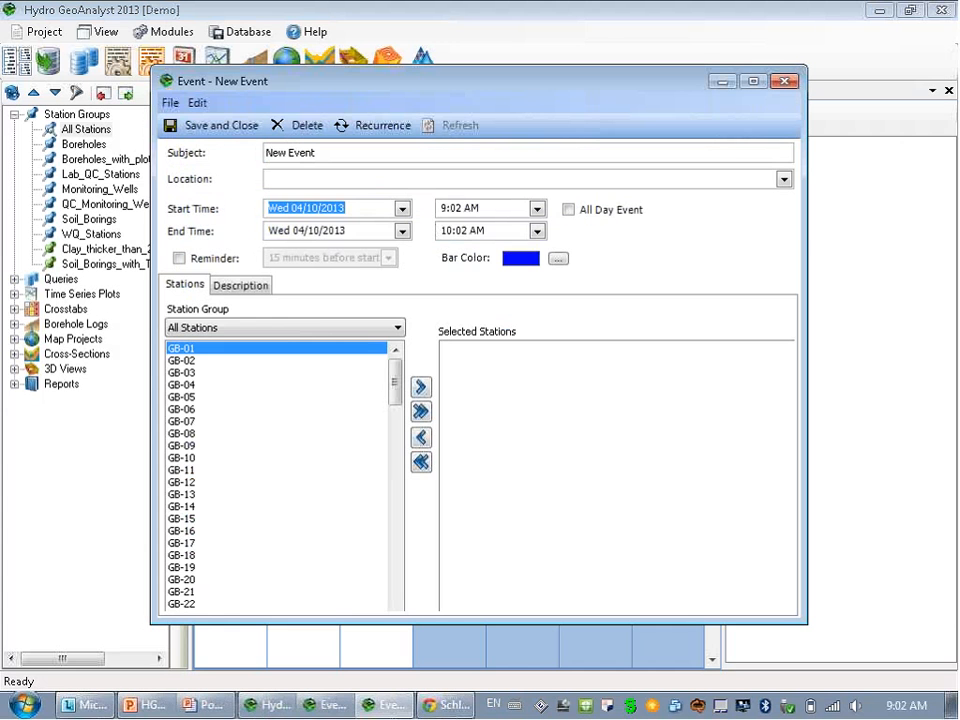
{"action": "left_click_drag", "start_coordinate": [322, 154], "coordinate": [199, 153]}
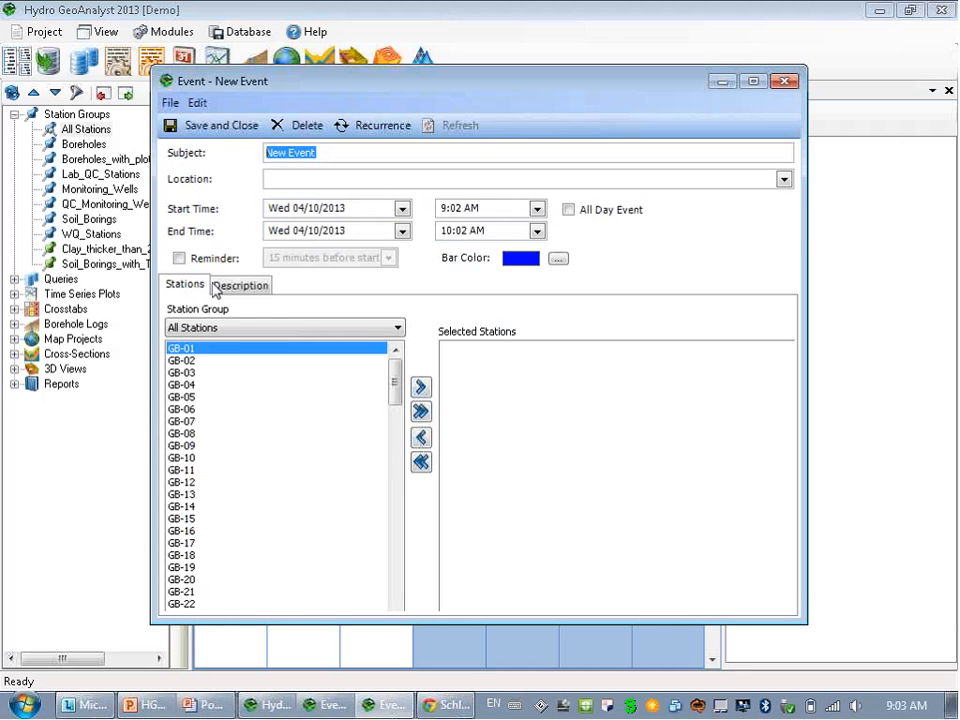
{"action": "type", "text": "spring"}
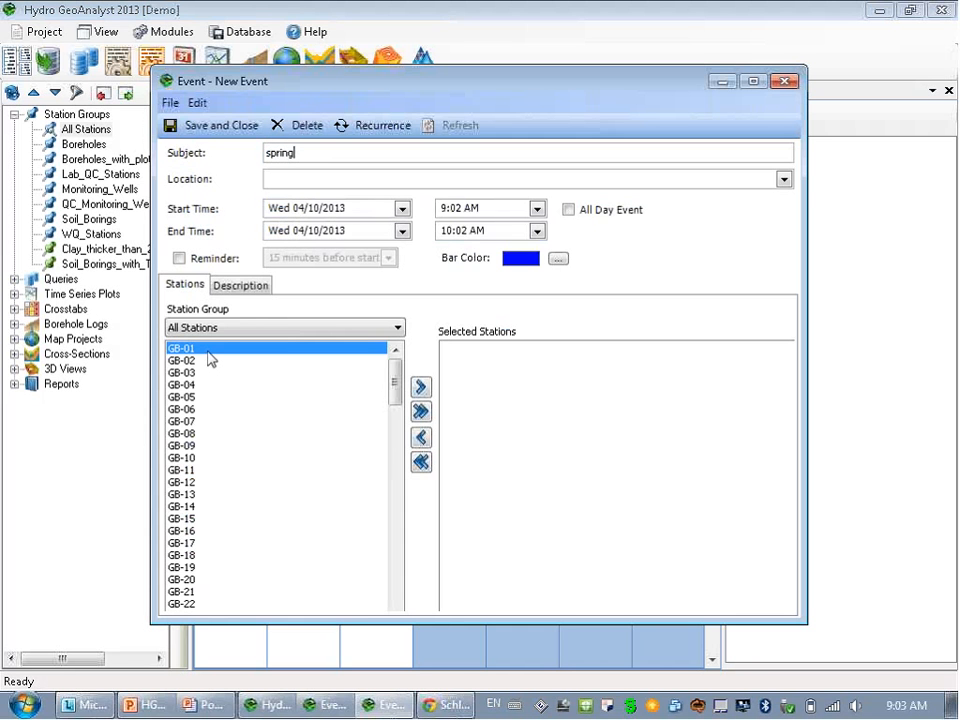
Add stations GB-01 through GB-05 to the spring event, save it, and close the schedules list.
{"action": "left_click_drag", "start_coordinate": [210, 356], "coordinate": [214, 400]}
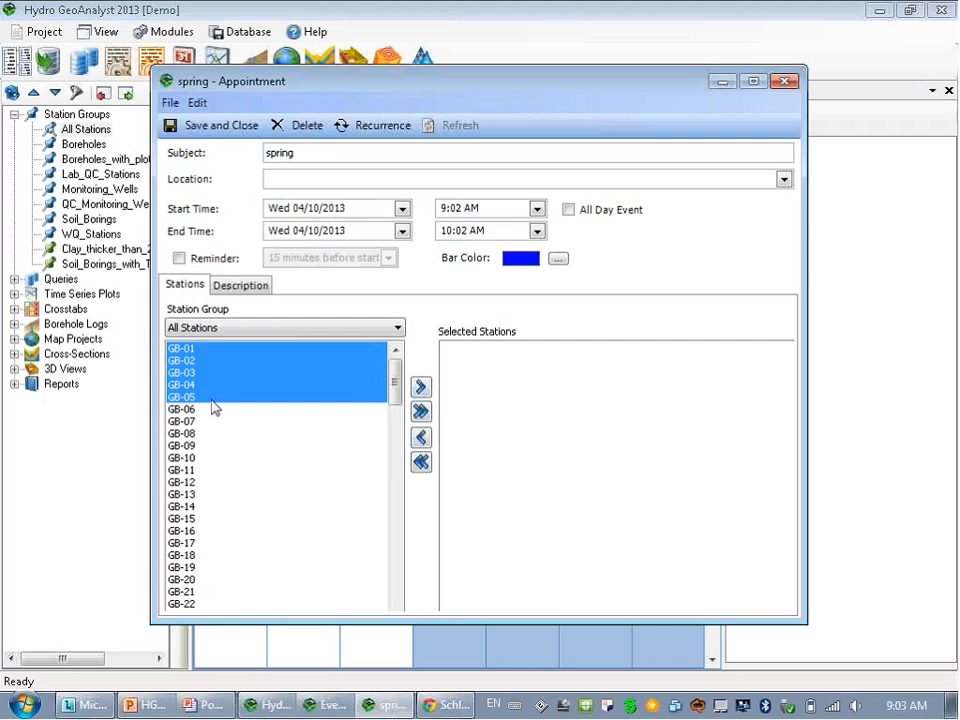
{"action": "left_click", "coordinate": [421, 388]}
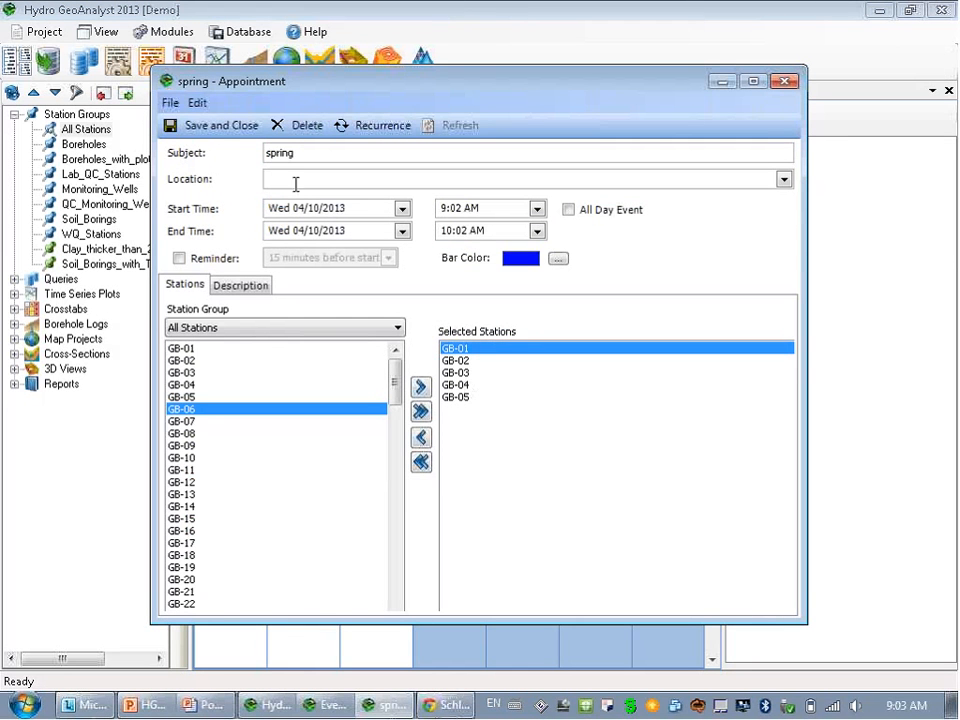
{"action": "left_click", "coordinate": [218, 128]}
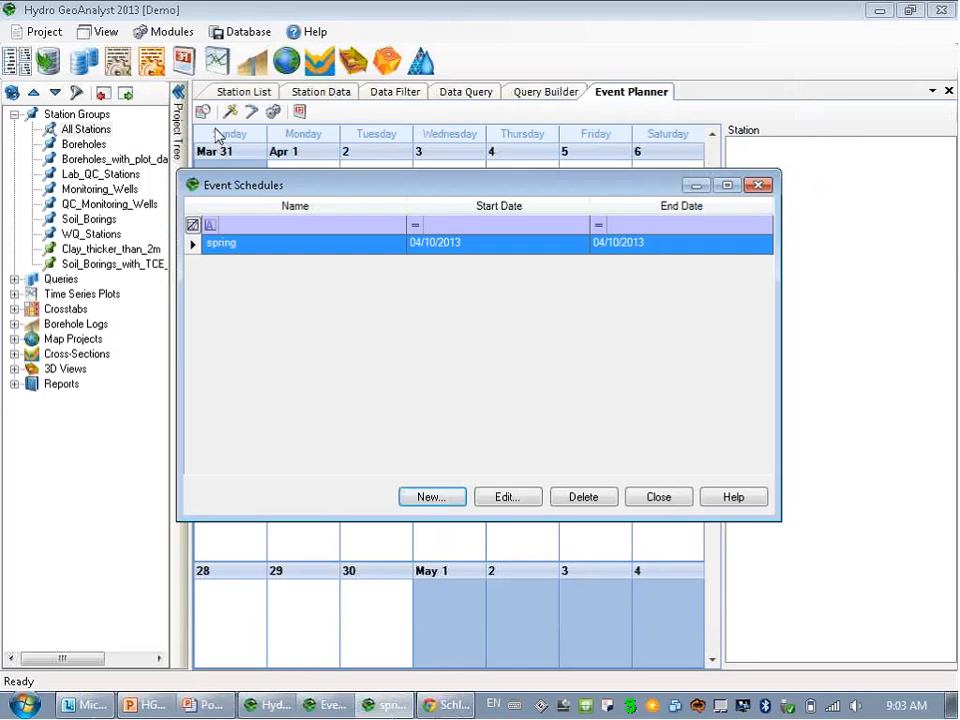
{"action": "left_click", "coordinate": [660, 505]}
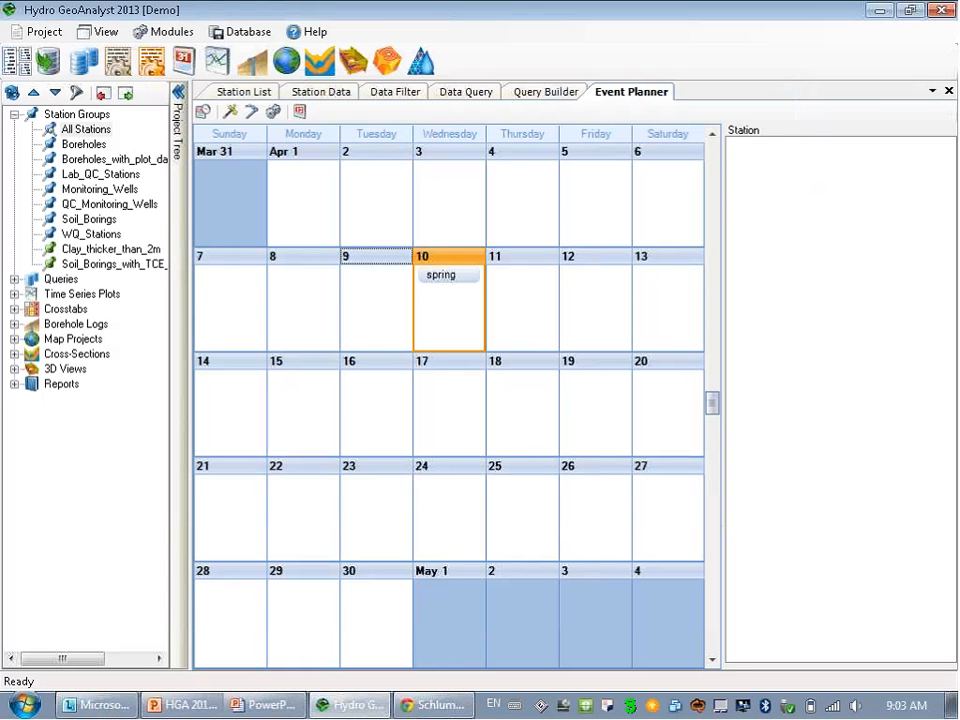
Check due stations on April 12, 11 and 18, ending on April 10 with GB-01–GB-05 listed.
{"action": "left_click", "coordinate": [452, 303]}
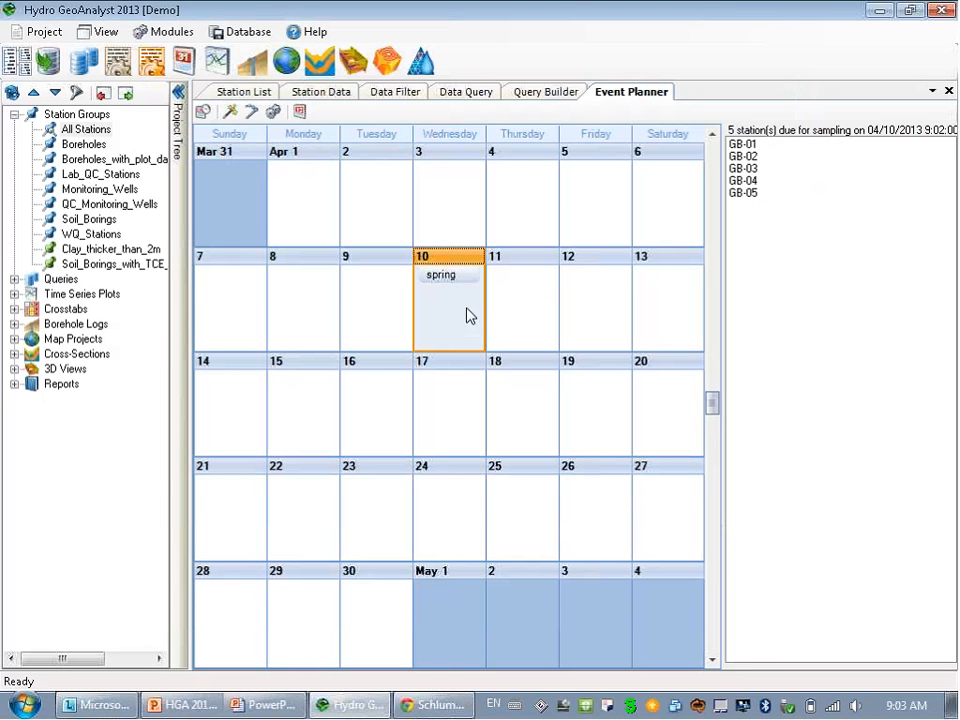
{"action": "left_click", "coordinate": [597, 294]}
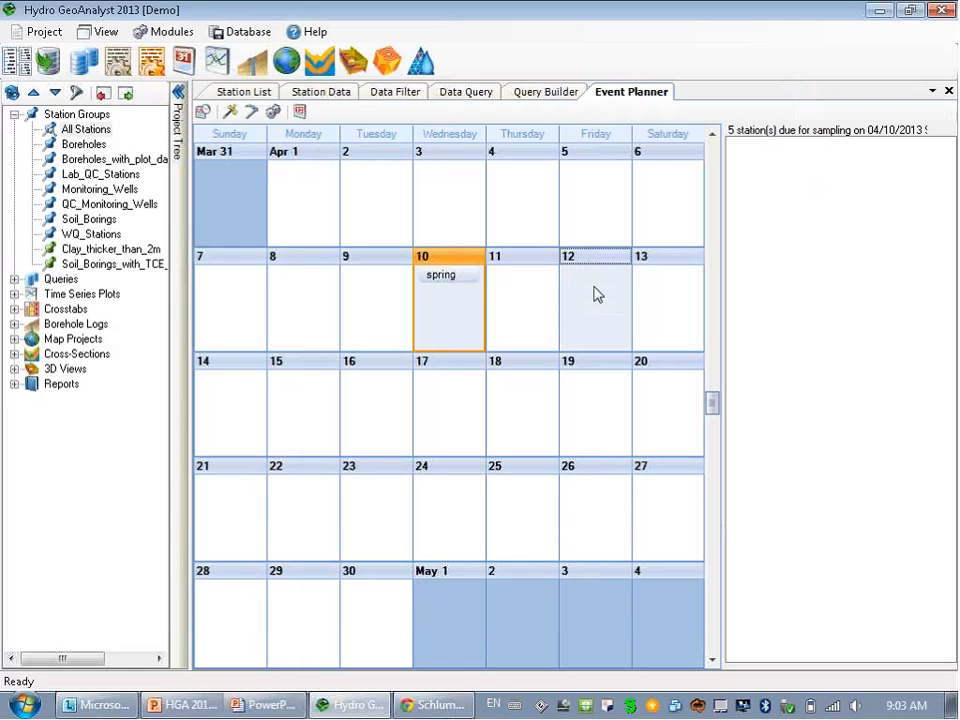
{"action": "left_click", "coordinate": [531, 297], "text": "ctrl"}
{"action": "left_click", "coordinate": [528, 403], "text": "ctrl"}
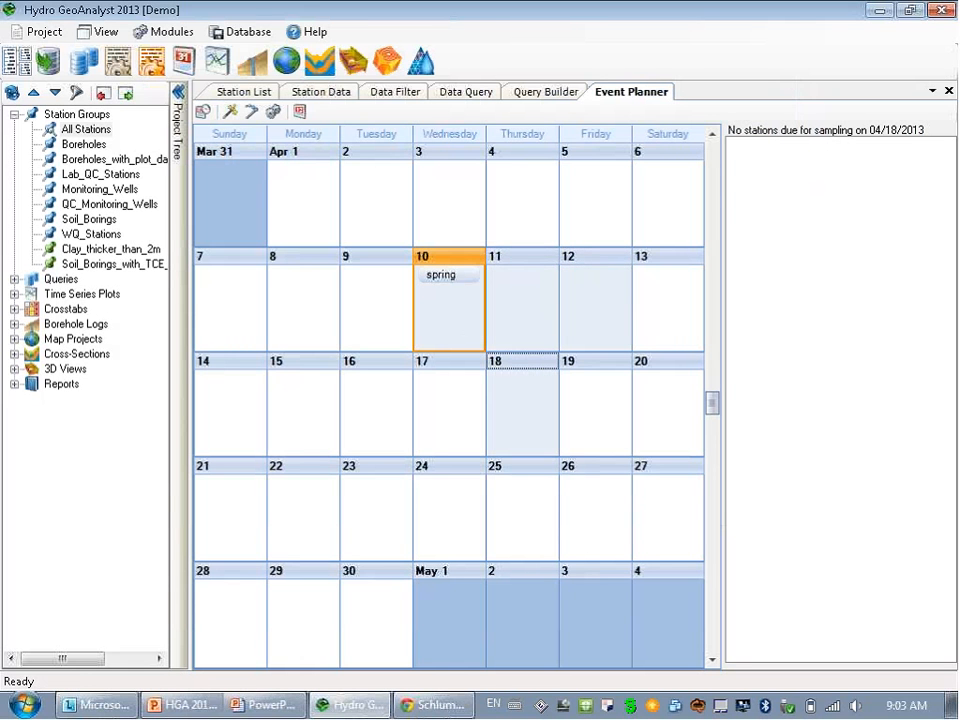
{"action": "left_click", "coordinate": [476, 328]}
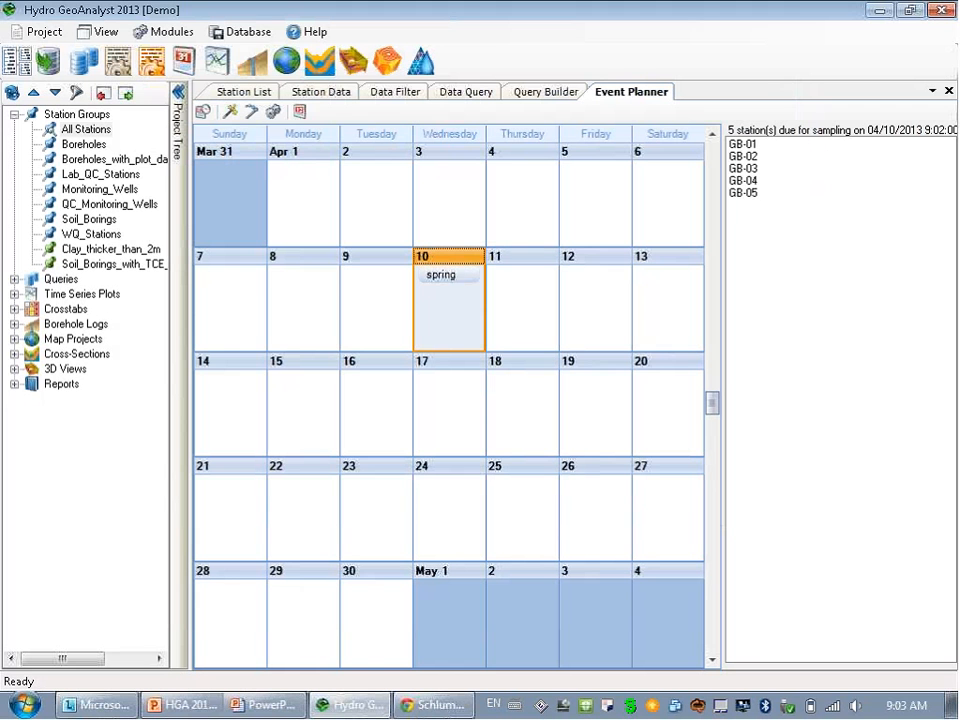
Start event plan 'Spring 213' with the field technician, primary lab ABC Labs and plan approver filled in.
{"action": "left_click", "coordinate": [231, 112]}
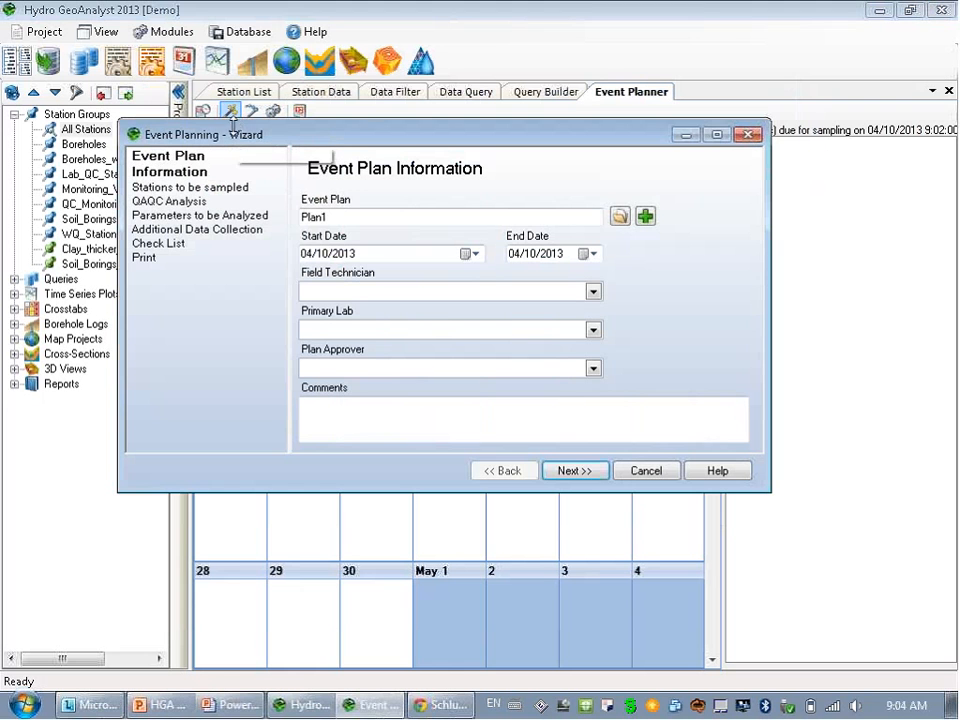
{"action": "left_click_drag", "start_coordinate": [355, 215], "coordinate": [268, 215]}
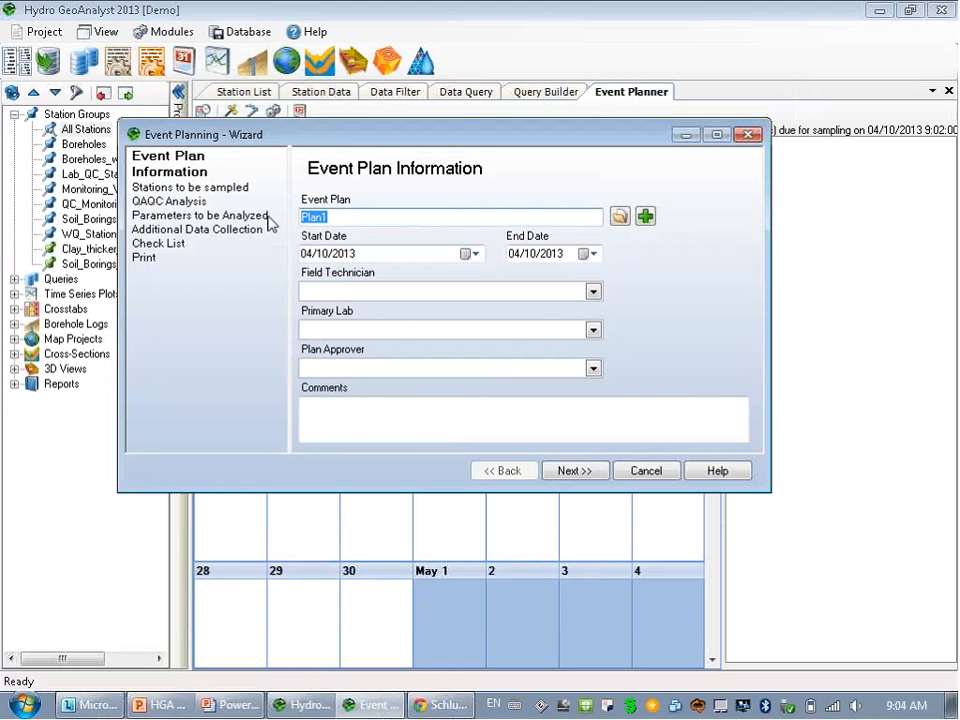
{"action": "type", "text": "Spring 213"}
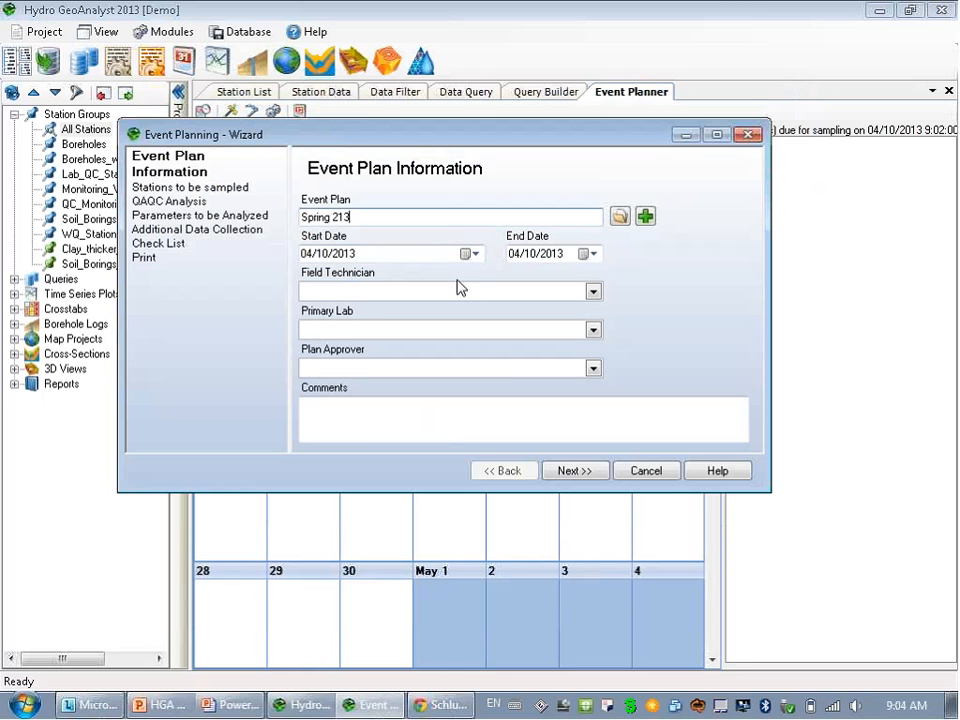
{"action": "left_click", "coordinate": [345, 290]}
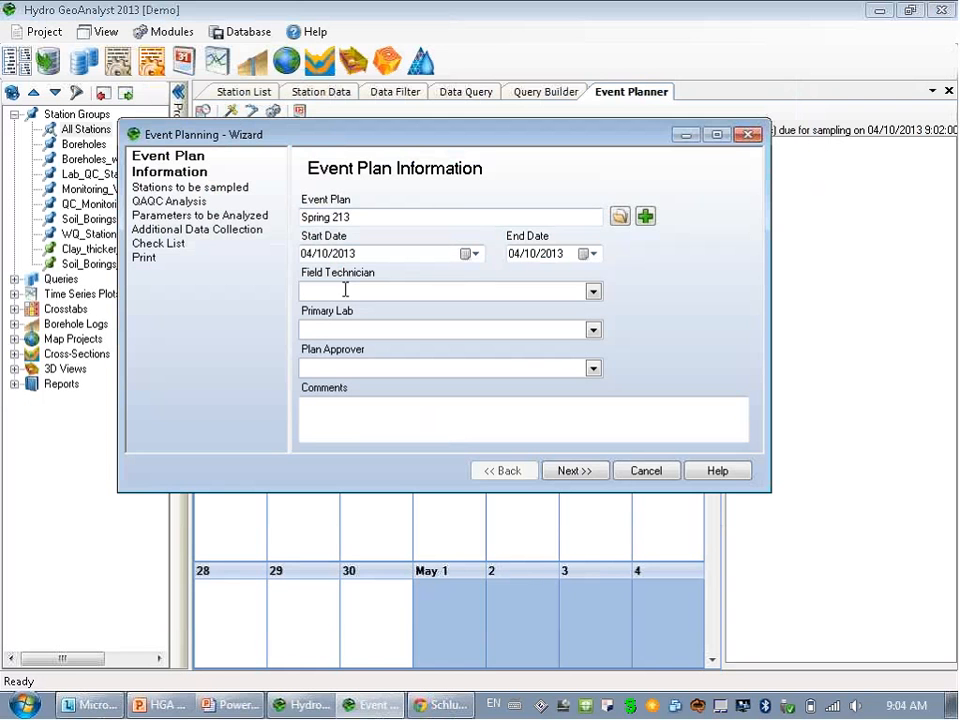
{"action": "type", "text": "Bob"}
{"action": "left_click", "coordinate": [345, 332]}
{"action": "type", "text": "ABC Labs"}
{"action": "left_click", "coordinate": [356, 366]}
{"action": "type", "text": "Monica"}
{"action": "left_click", "coordinate": [580, 472]}
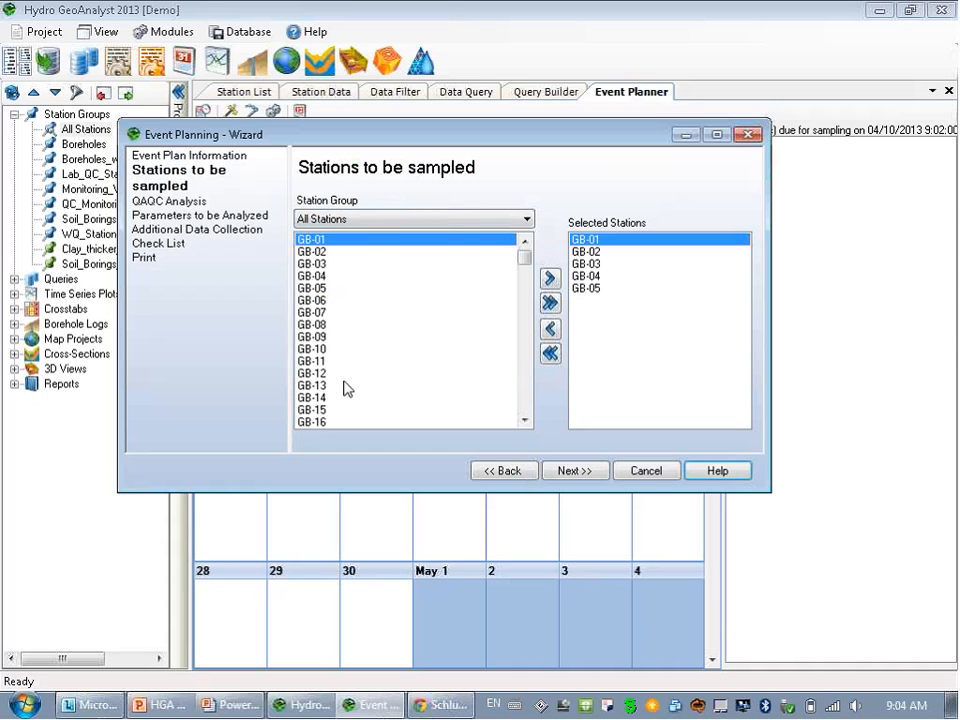
Try the Clay_thicker_than_2m station group, revert to All Stations, and advance to QAQC Analysis.
{"action": "left_click", "coordinate": [400, 219]}
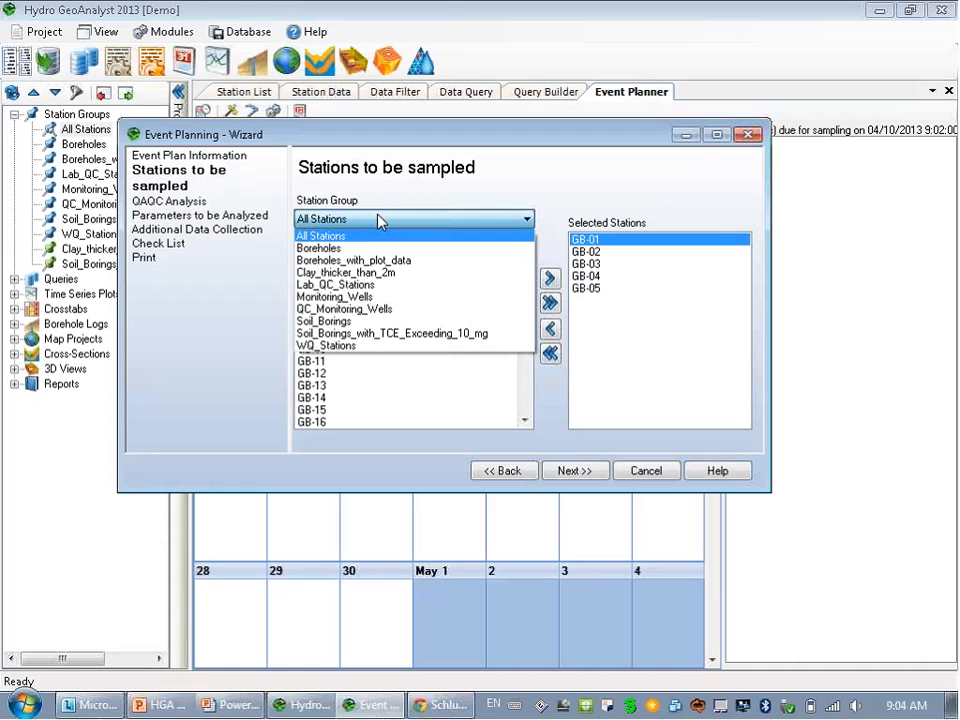
{"action": "left_click", "coordinate": [366, 271]}
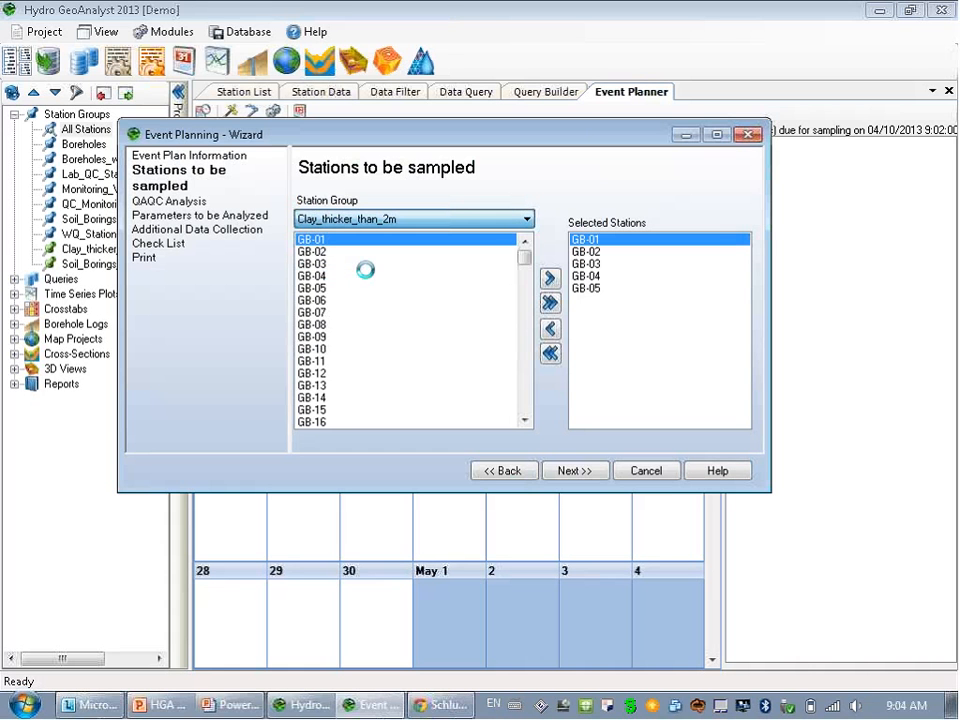
{"action": "left_click", "coordinate": [380, 219]}
{"action": "left_click", "coordinate": [381, 174]}
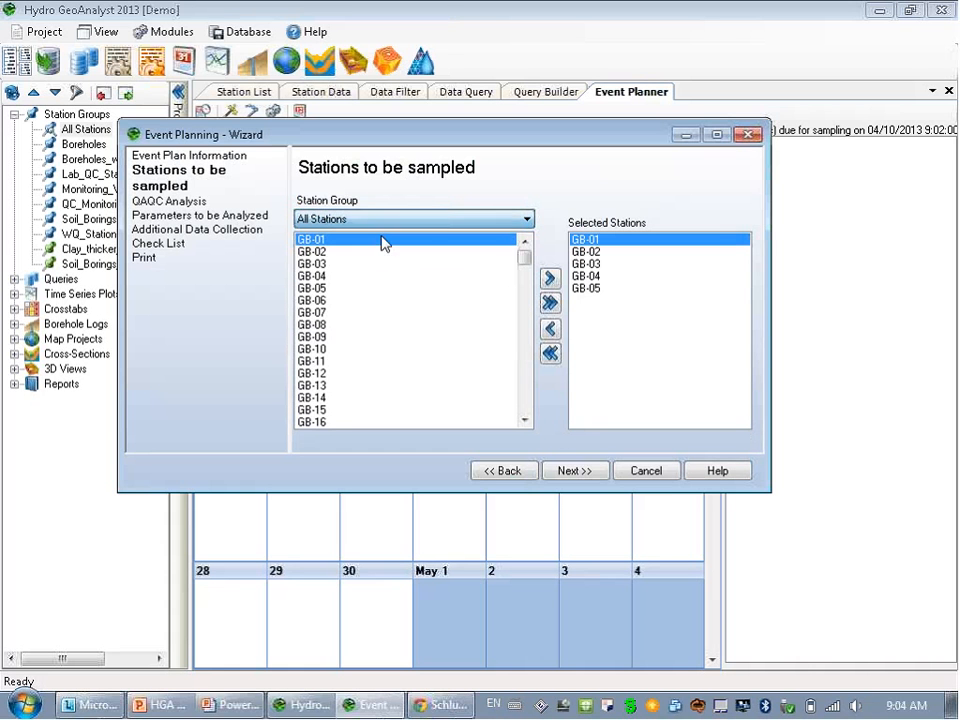
{"action": "left_click", "coordinate": [568, 471]}
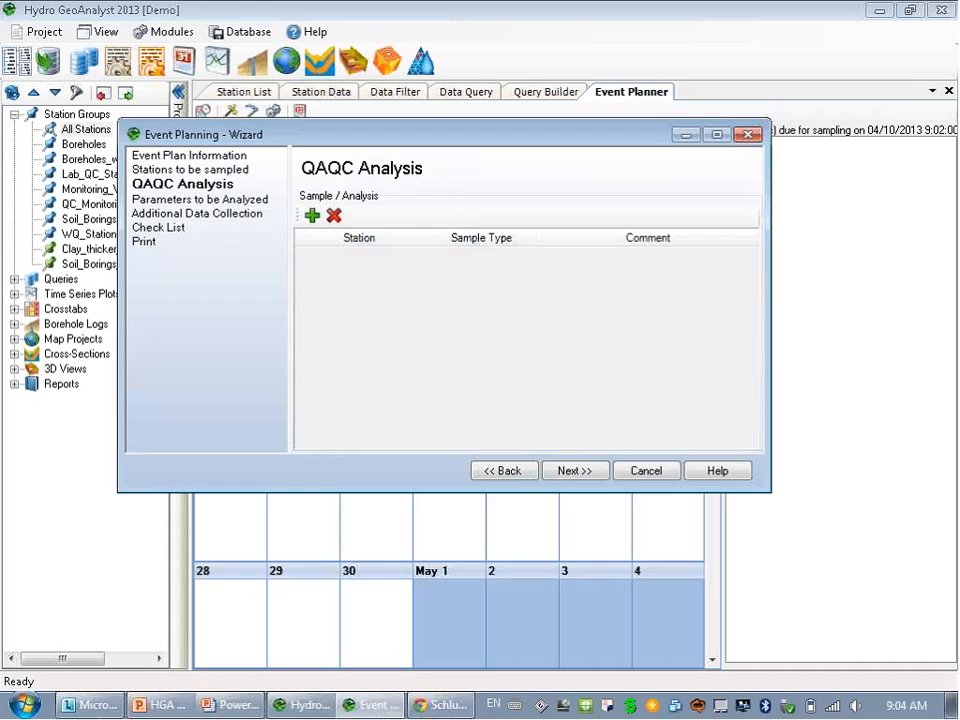
Add a QAQC sample row and attempt to set its station and sample type.
{"action": "left_click", "coordinate": [311, 216]}
{"action": "left_click", "coordinate": [415, 259]}
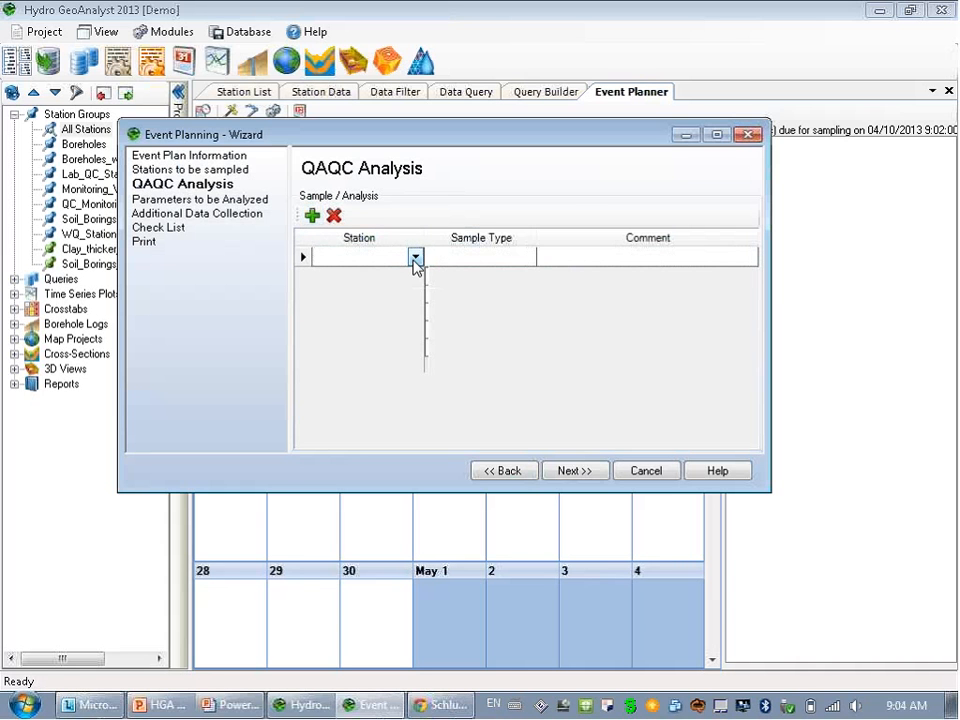
{"action": "left_click", "coordinate": [377, 260]}
{"action": "left_click", "coordinate": [491, 257]}
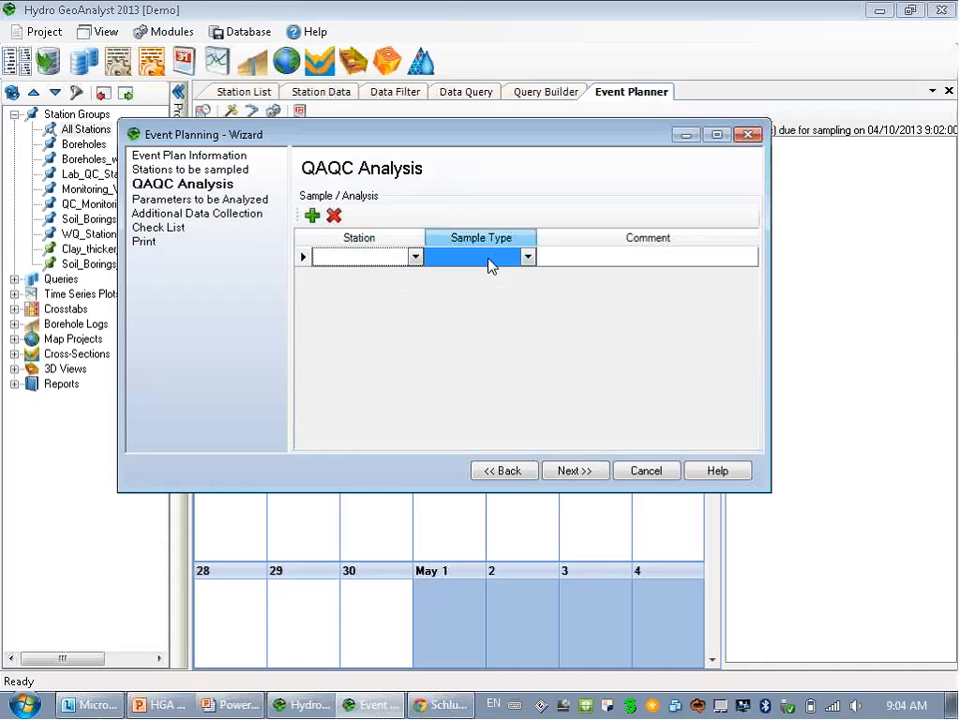
{"action": "left_click", "coordinate": [512, 260]}
{"action": "left_click", "coordinate": [370, 260]}
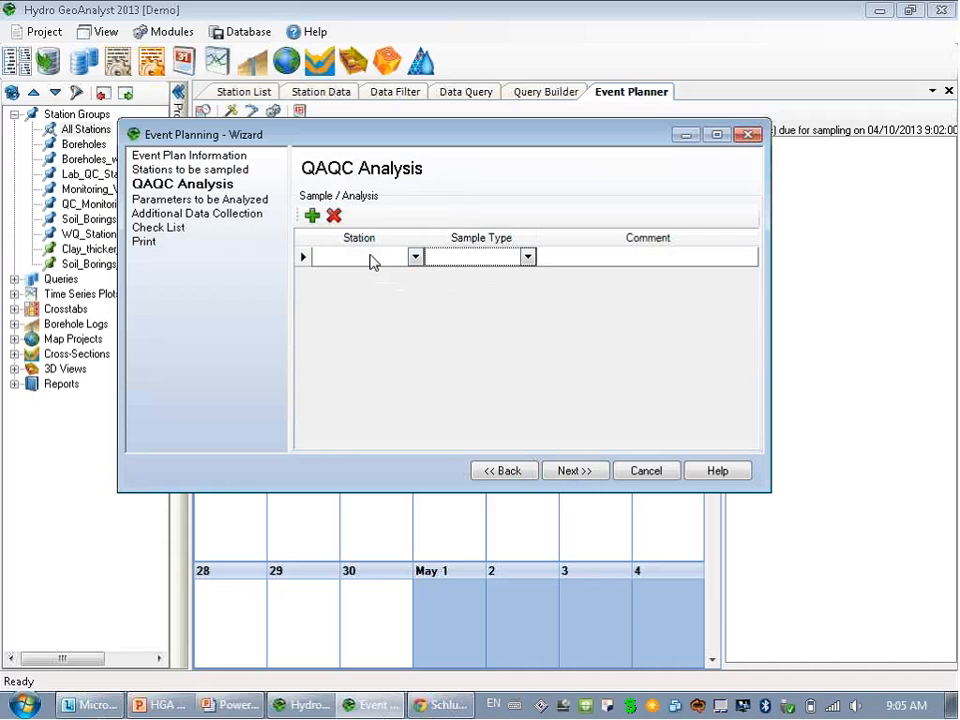
{"action": "left_click", "coordinate": [449, 263]}
Dismiss the missing-station warning, step back to station selection, then advance again.
{"action": "left_click", "coordinate": [585, 472]}
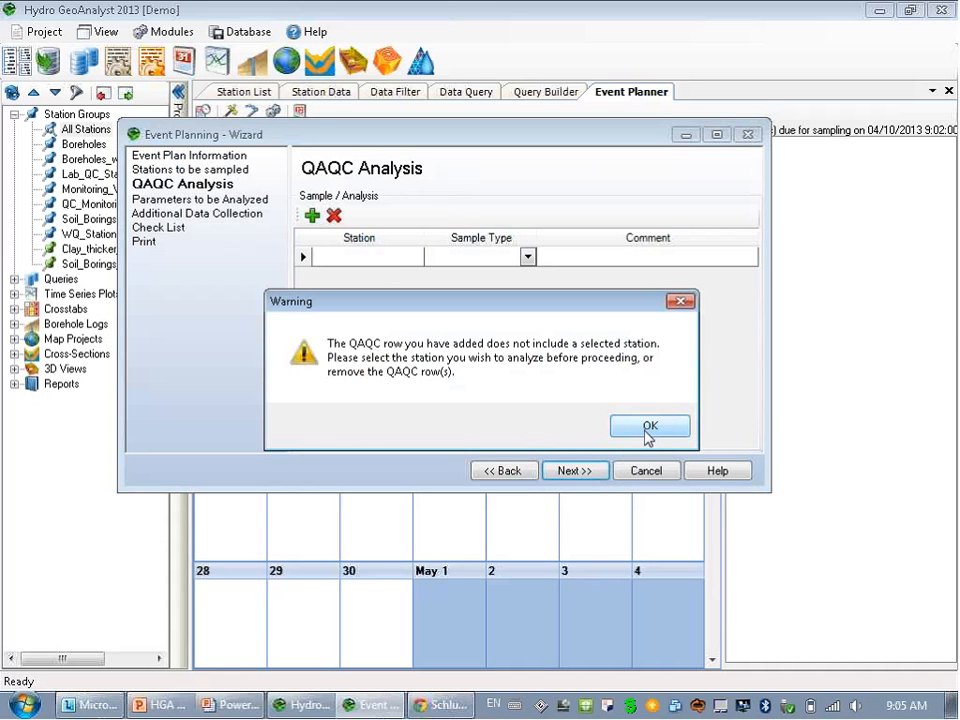
{"action": "left_click", "coordinate": [648, 428]}
{"action": "left_click", "coordinate": [510, 474]}
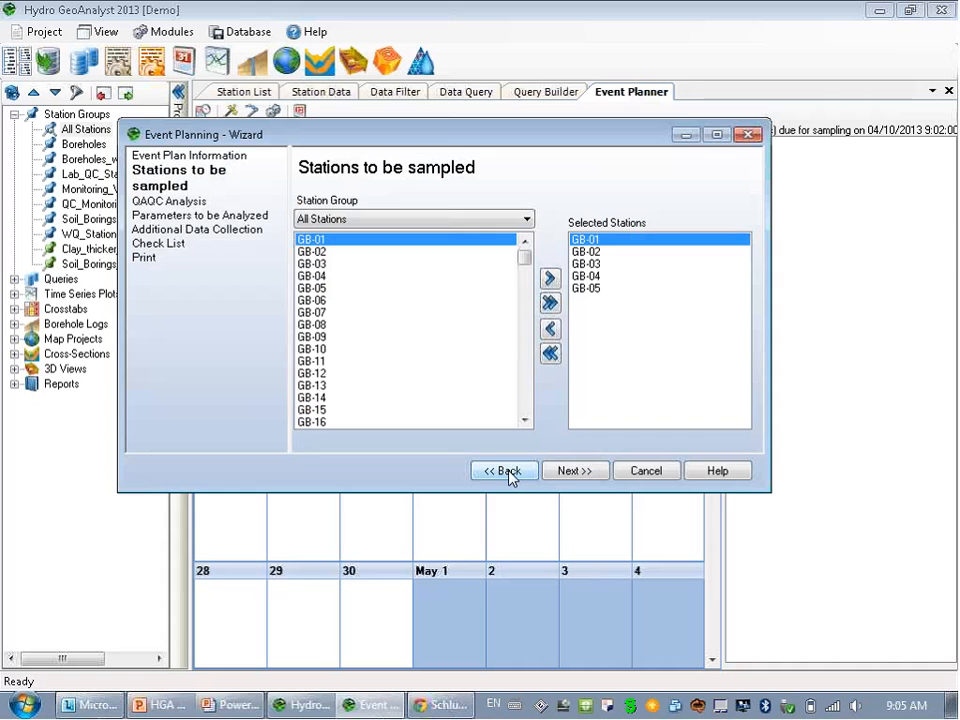
{"action": "left_click", "coordinate": [579, 472]}
Add Ethylbenzene and Trichloroethylene from Organic Chemicals to the parameters to be analyzed.
{"action": "left_click", "coordinate": [577, 473]}
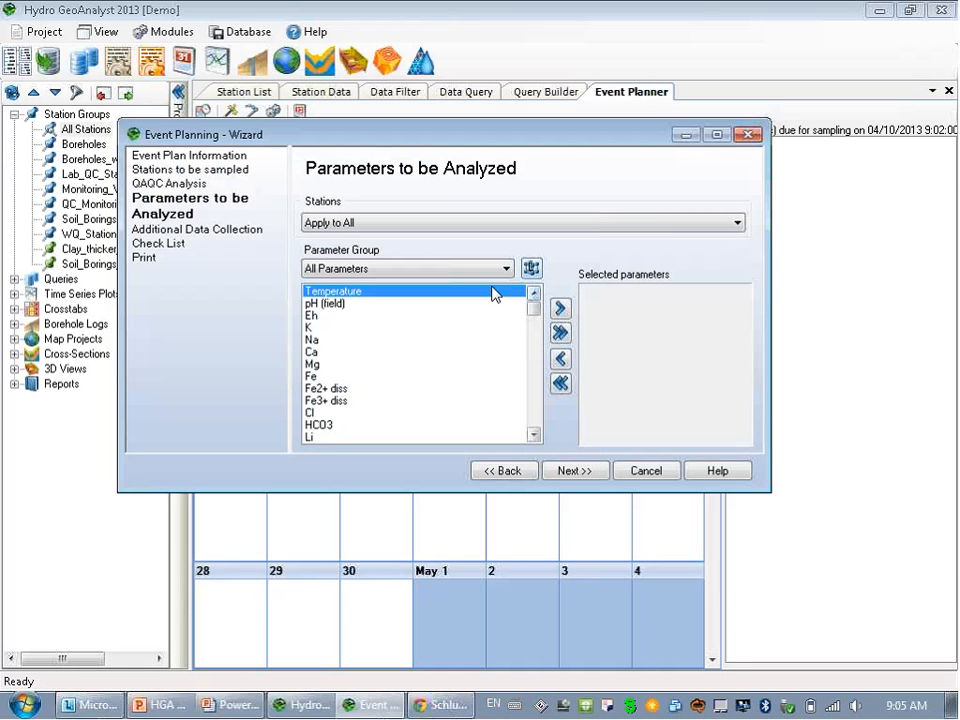
{"action": "left_click", "coordinate": [413, 270]}
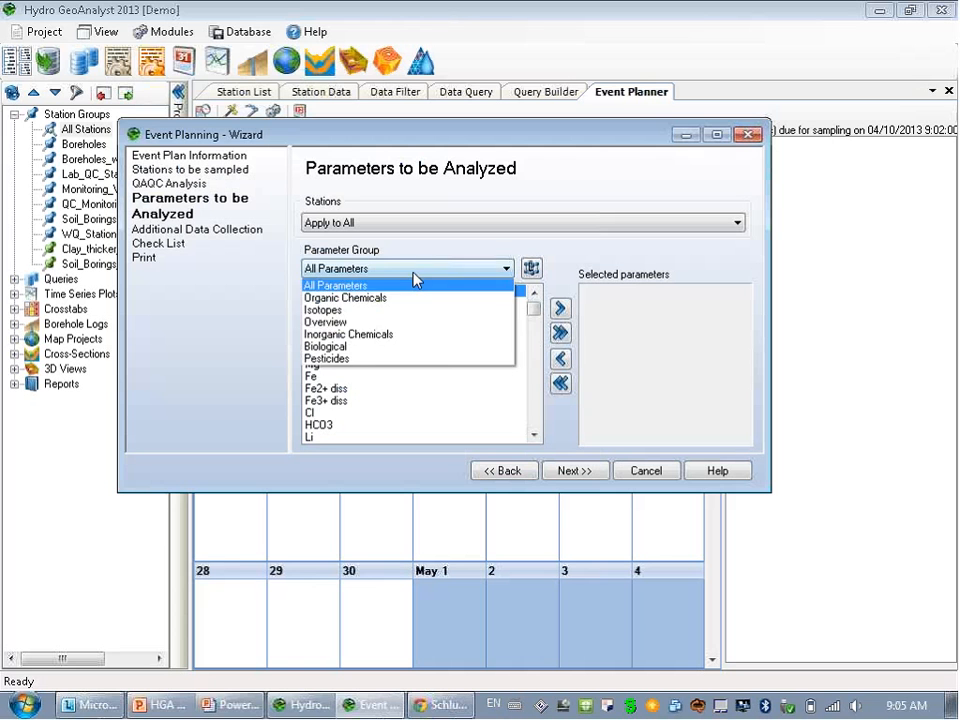
{"action": "left_click", "coordinate": [414, 299]}
{"action": "left_click_drag", "start_coordinate": [330, 303], "coordinate": [335, 316]}
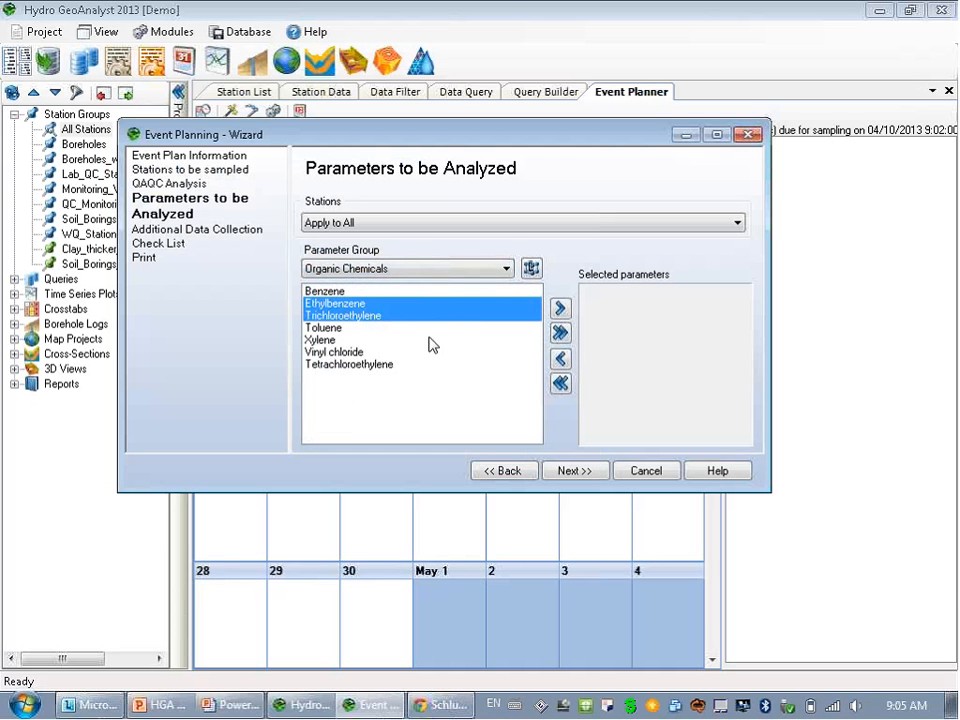
{"action": "left_click", "coordinate": [560, 308]}
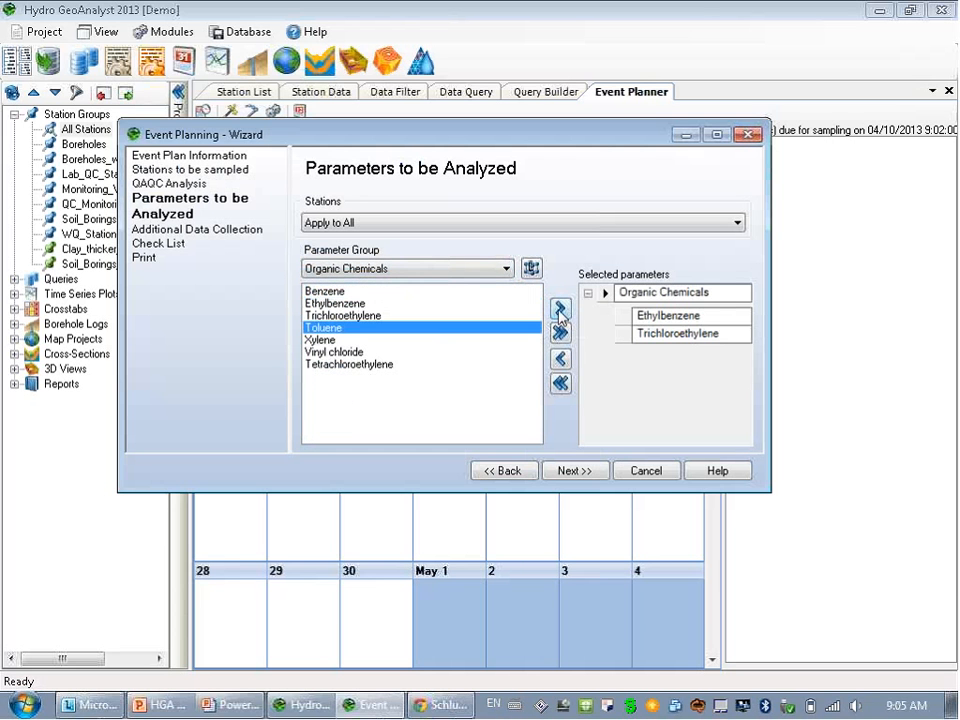
Add Ca, Mg, Cl and HCO3 from the Overview group, keeping Apply to All stations.
{"action": "left_click", "coordinate": [405, 275]}
{"action": "left_click", "coordinate": [408, 321]}
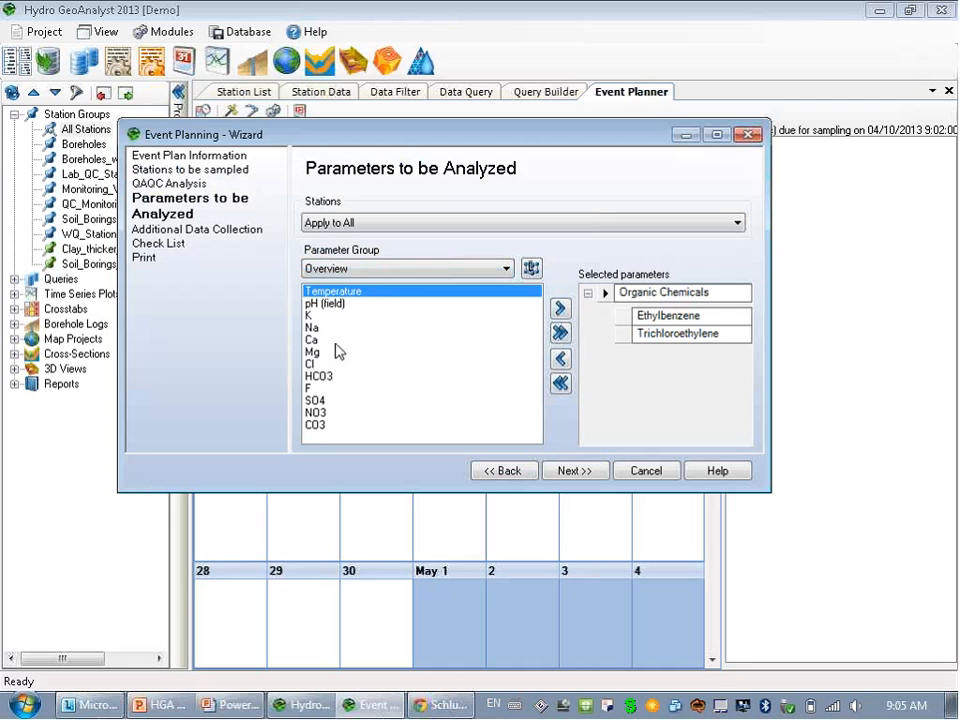
{"action": "left_click_drag", "start_coordinate": [325, 340], "coordinate": [325, 376]}
{"action": "left_click", "coordinate": [560, 309]}
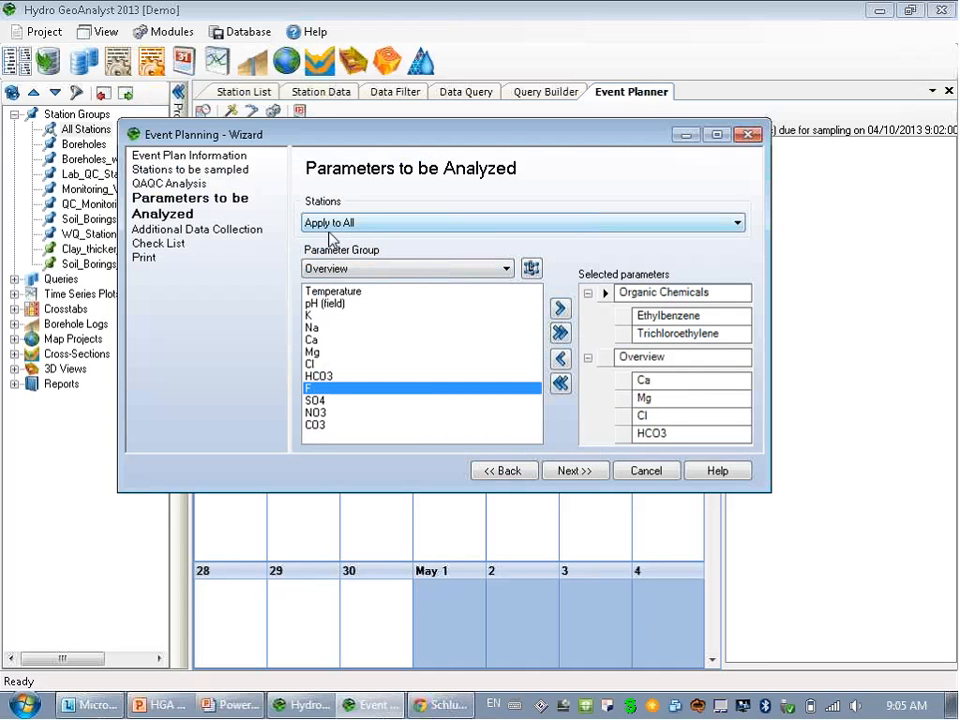
{"action": "left_click", "coordinate": [401, 227]}
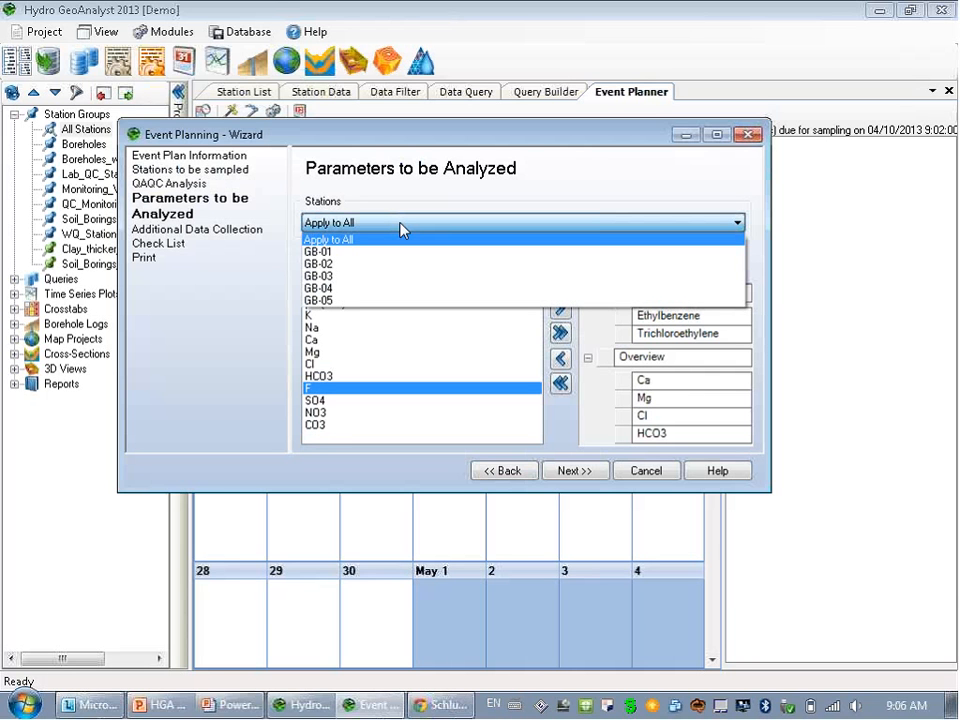
{"action": "left_click", "coordinate": [401, 228]}
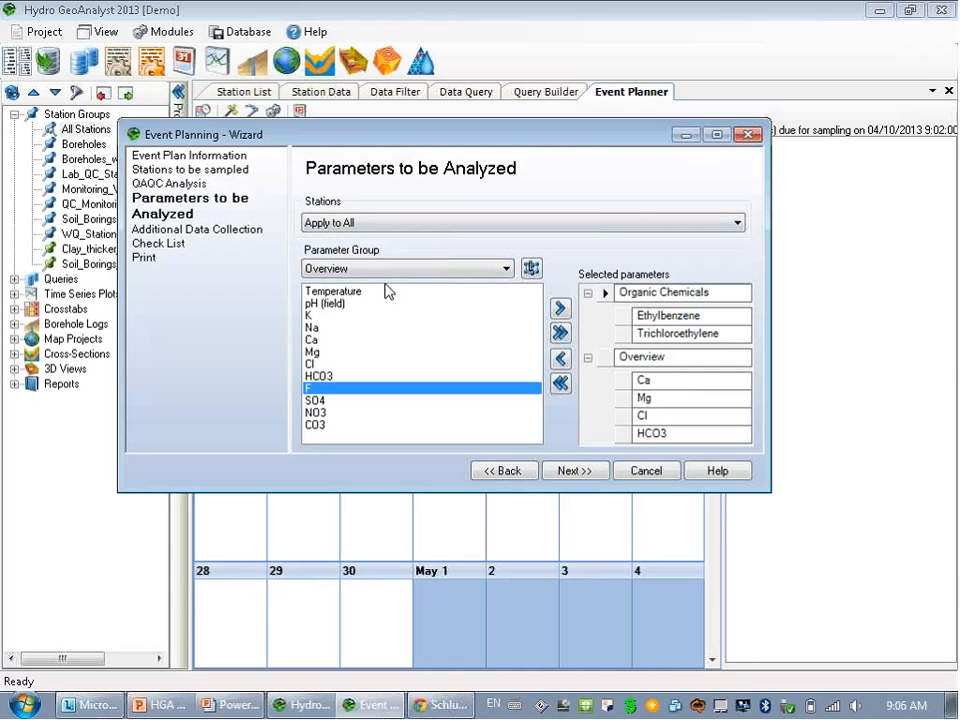
Browse the Organic Chemicals, Overview and Biological groups in the Parameter List Editor, then return to the wizard.
{"action": "left_click", "coordinate": [531, 270]}
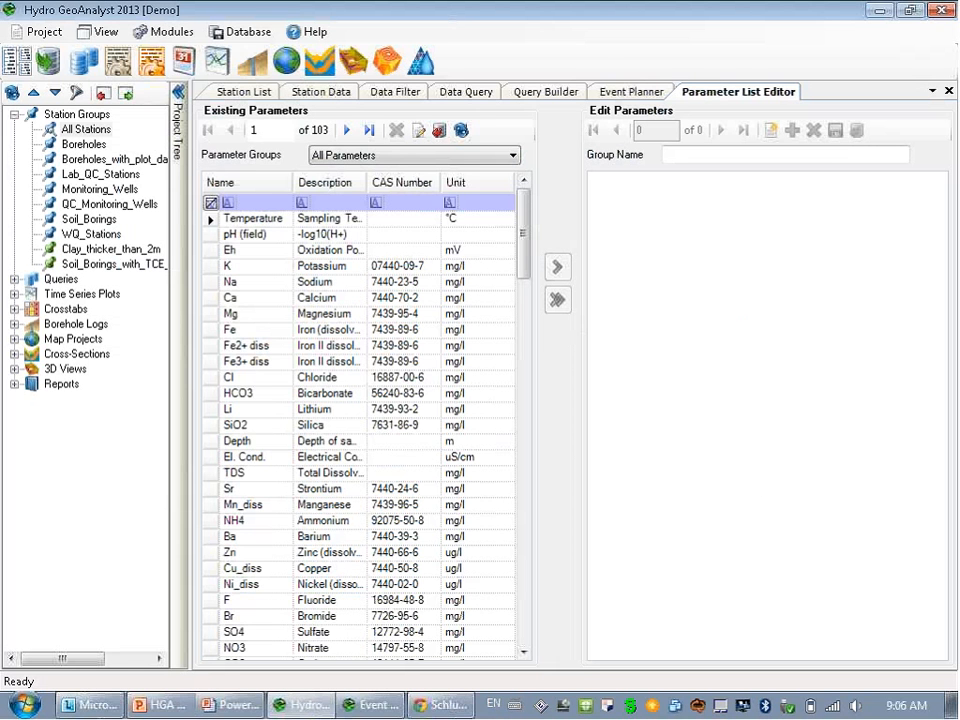
{"action": "left_click", "coordinate": [366, 156]}
{"action": "left_click", "coordinate": [374, 186]}
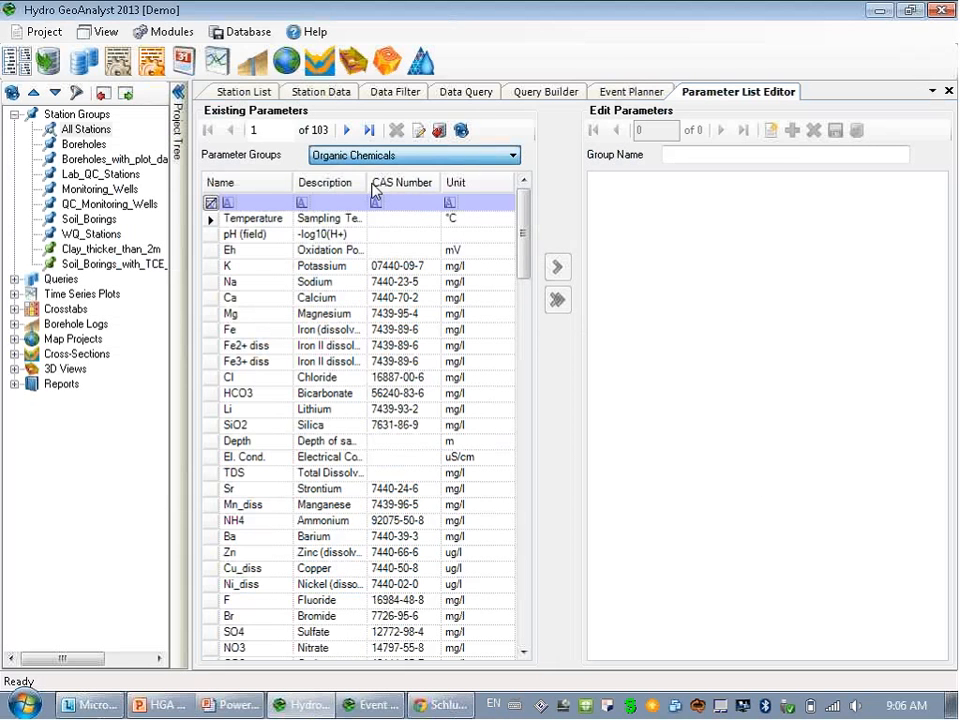
{"action": "left_click", "coordinate": [379, 160]}
{"action": "left_click", "coordinate": [371, 209]}
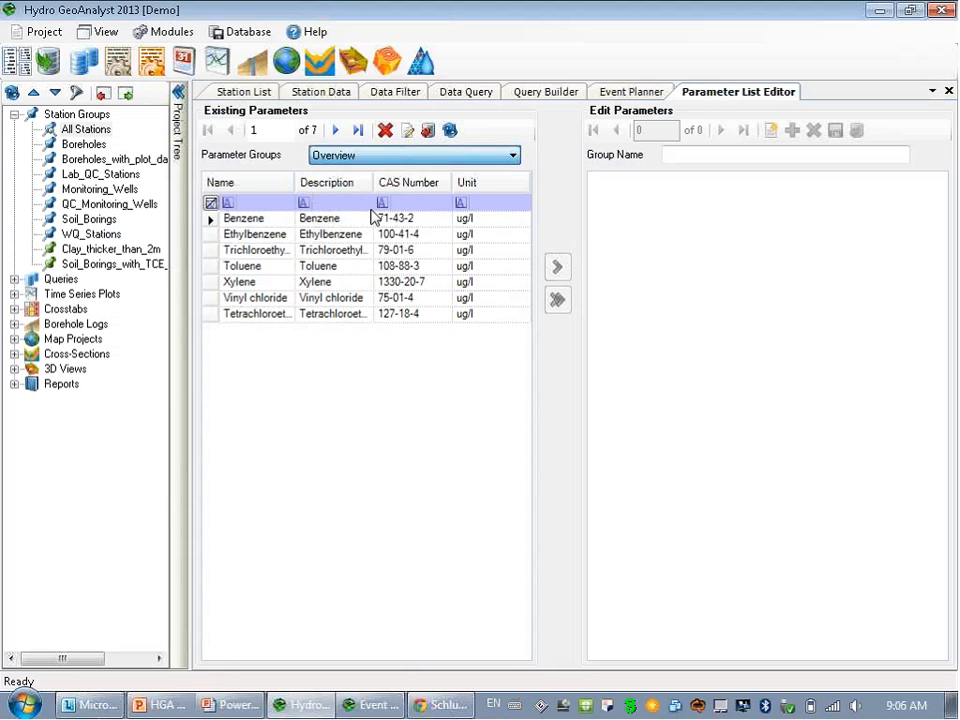
{"action": "left_click", "coordinate": [388, 158]}
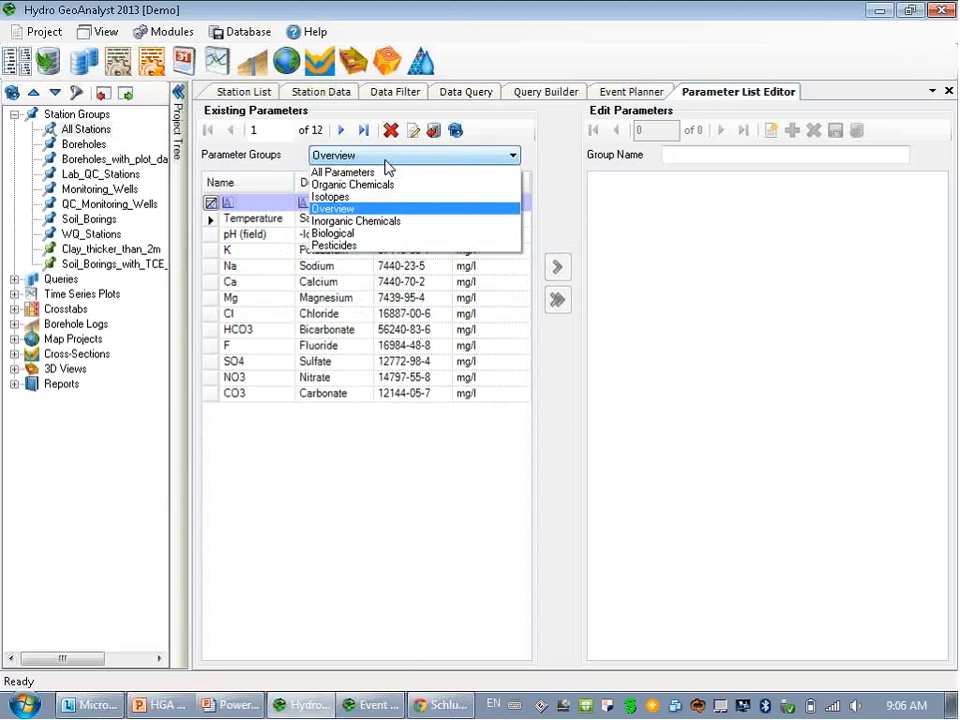
{"action": "left_click", "coordinate": [381, 235]}
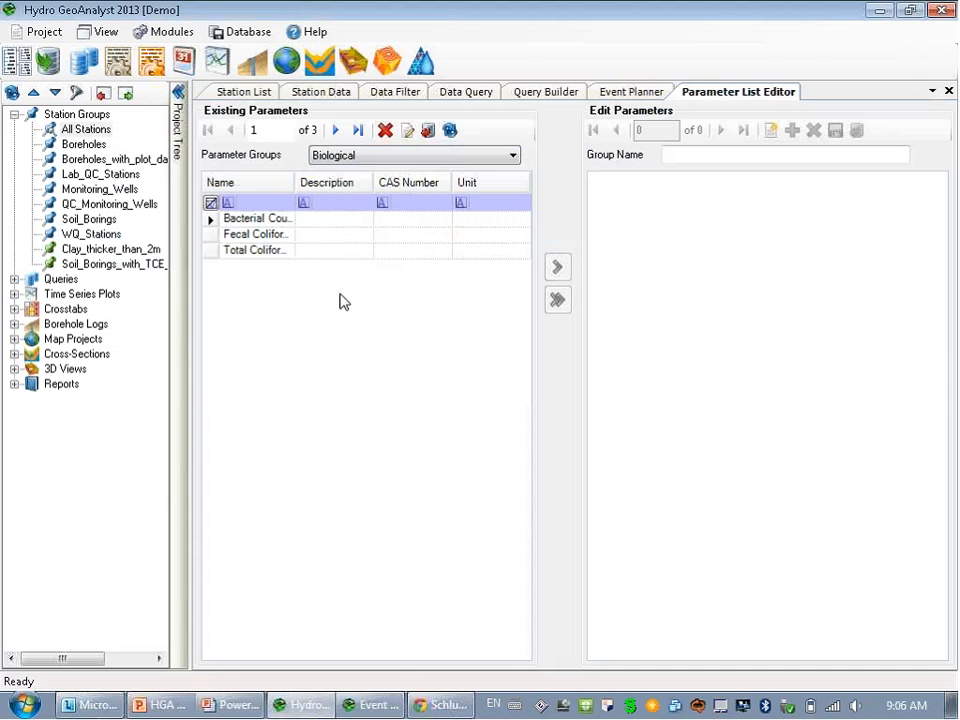
{"action": "left_click", "coordinate": [355, 709]}
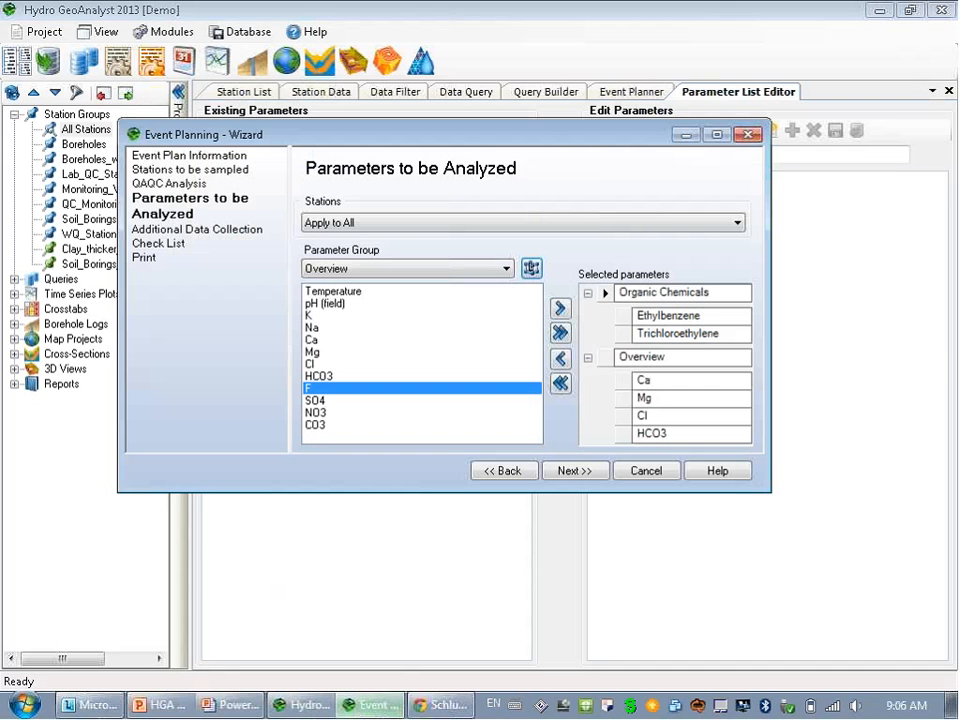
Add pH, Temperature and Total Dissolved Solids from Monitoring Event > Field Measurements as additional data.
{"action": "left_click", "coordinate": [575, 471]}
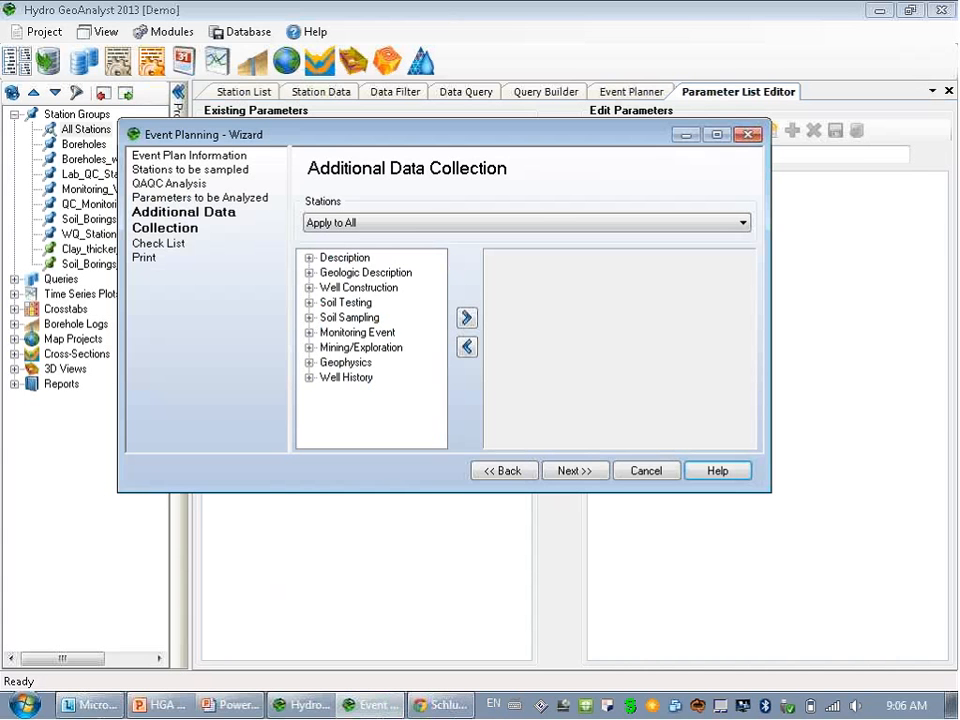
{"action": "left_click", "coordinate": [309, 332]}
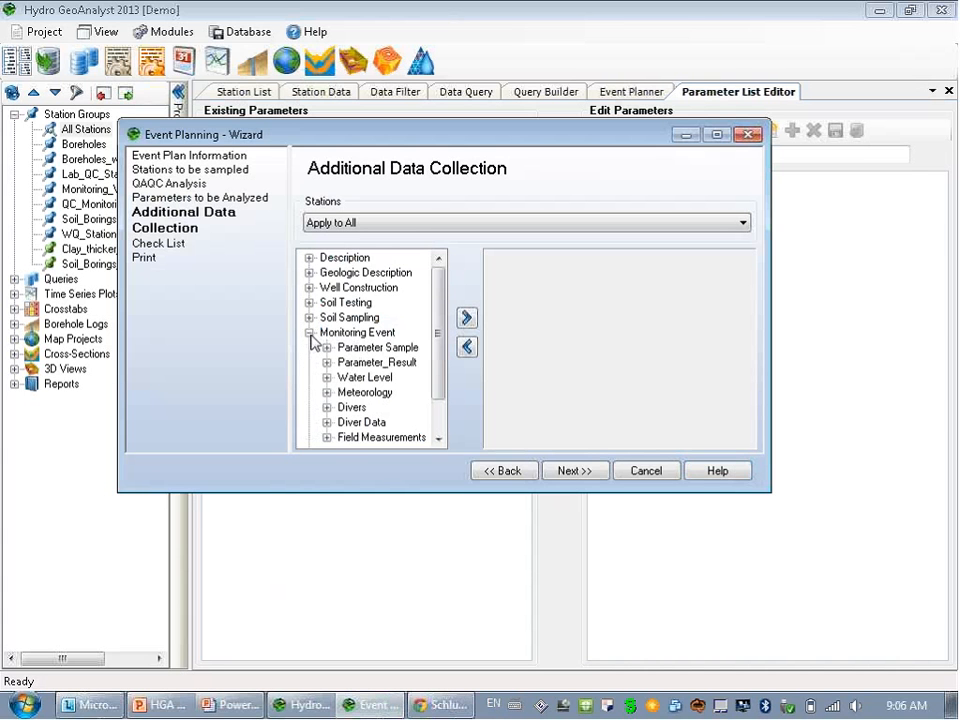
{"action": "left_click", "coordinate": [327, 437]}
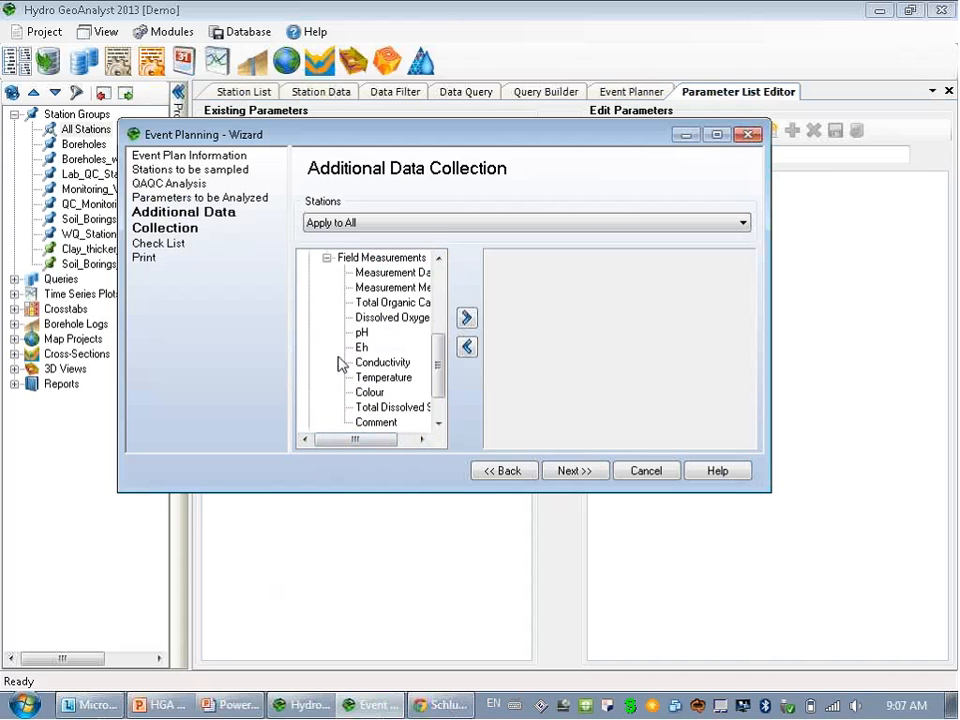
{"action": "double_click", "coordinate": [364, 334]}
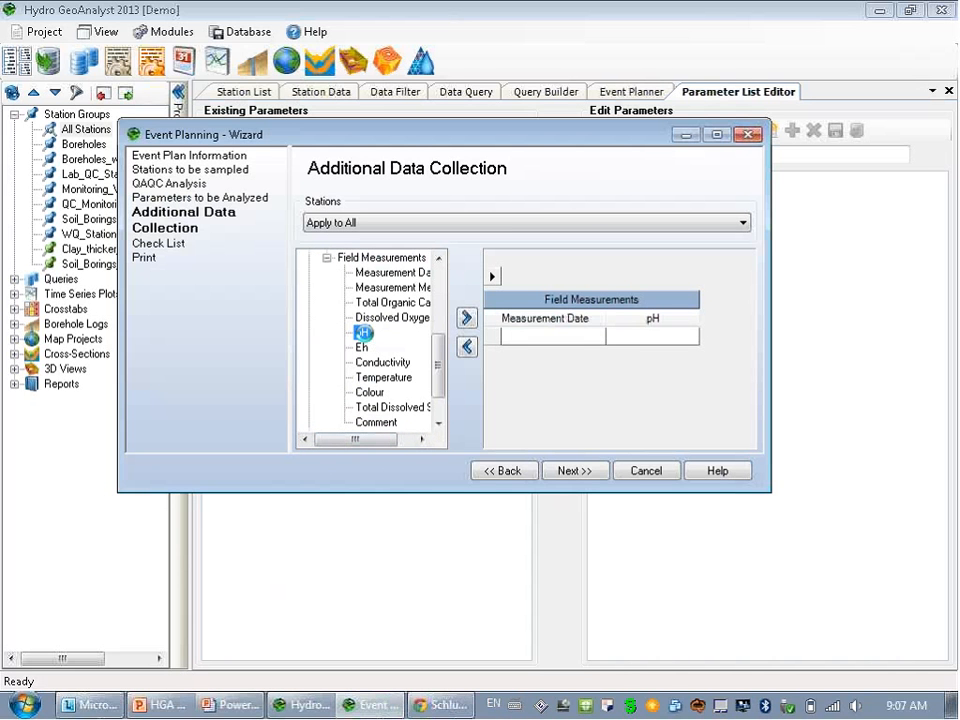
{"action": "double_click", "coordinate": [398, 380]}
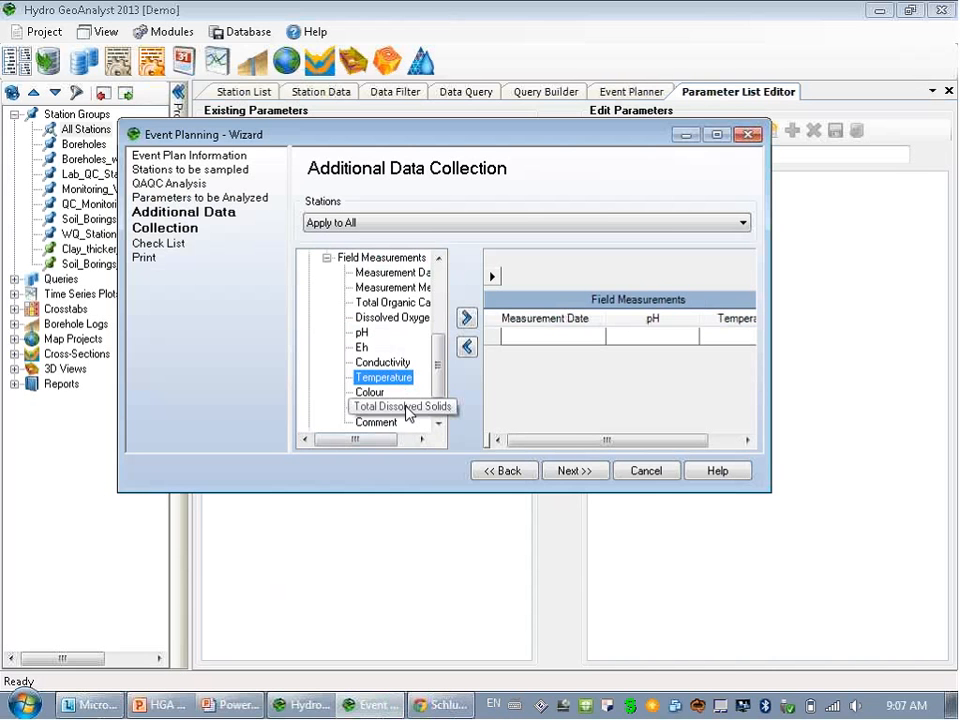
{"action": "double_click", "coordinate": [402, 407]}
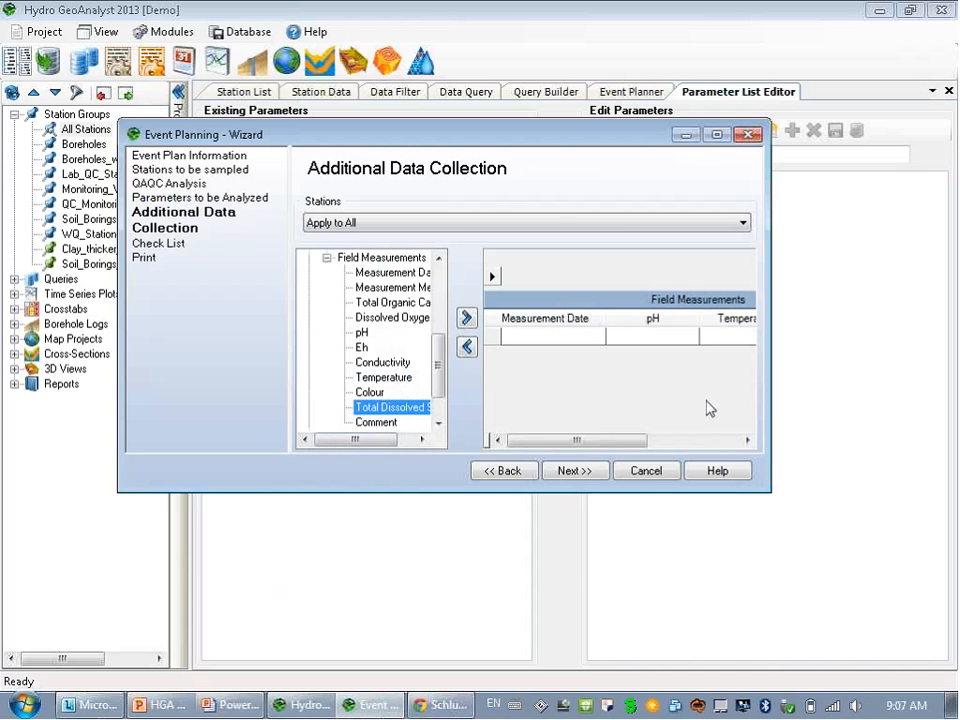
{"action": "left_click_drag", "start_coordinate": [767, 420], "coordinate": [898, 403]}
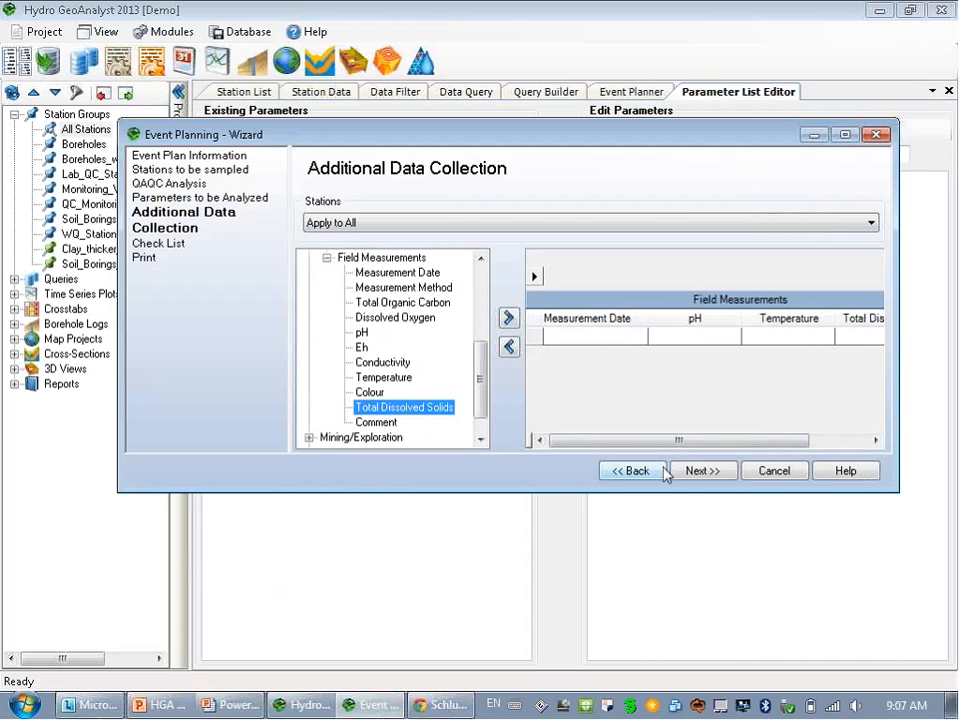
{"action": "left_click", "coordinate": [702, 471]}
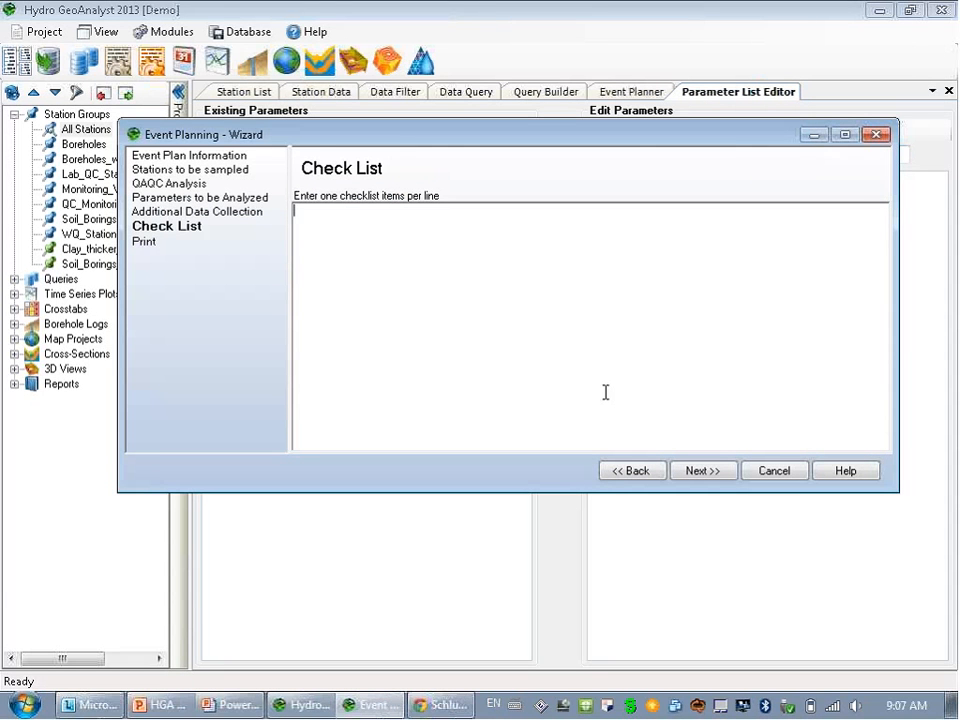
List '3 buckets' and 'new pH meter' in the checklist, then finish the plan and print its Word report.
{"action": "type", "text": "3 buckets"}
{"action": "key", "text": "Return"}
{"action": "type", "text": "new pH meter"}
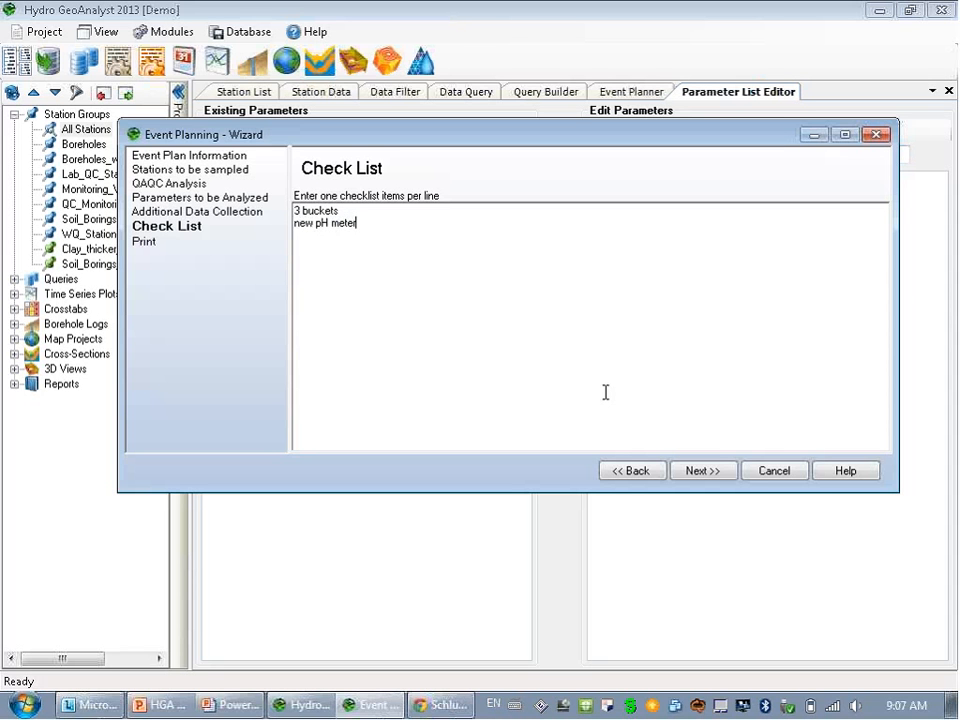
{"action": "left_click", "coordinate": [705, 474]}
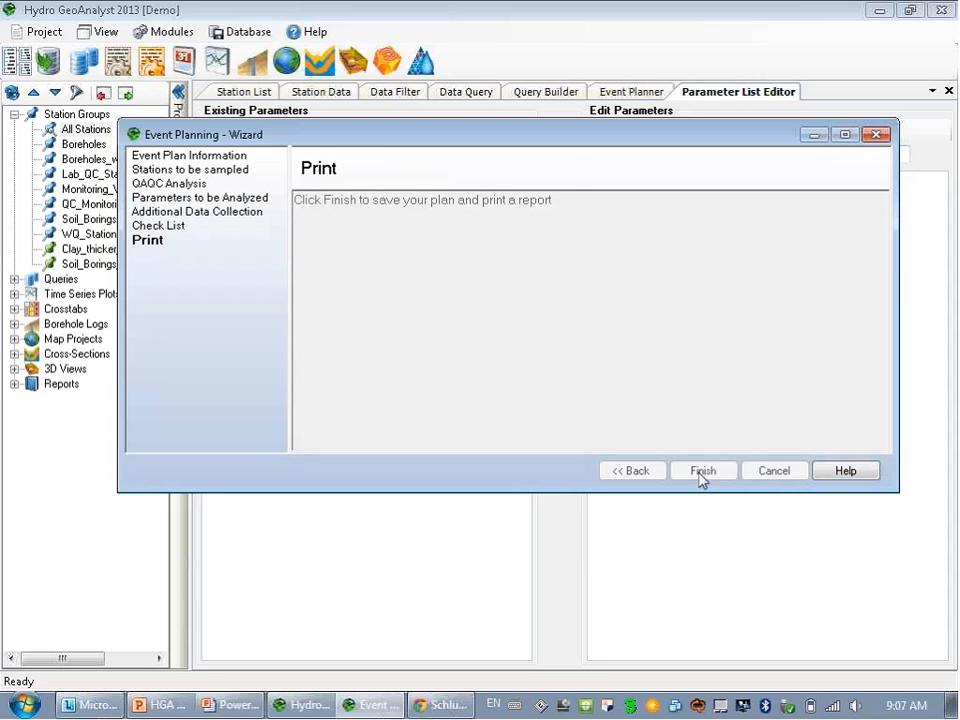
{"action": "left_click", "coordinate": [703, 472]}
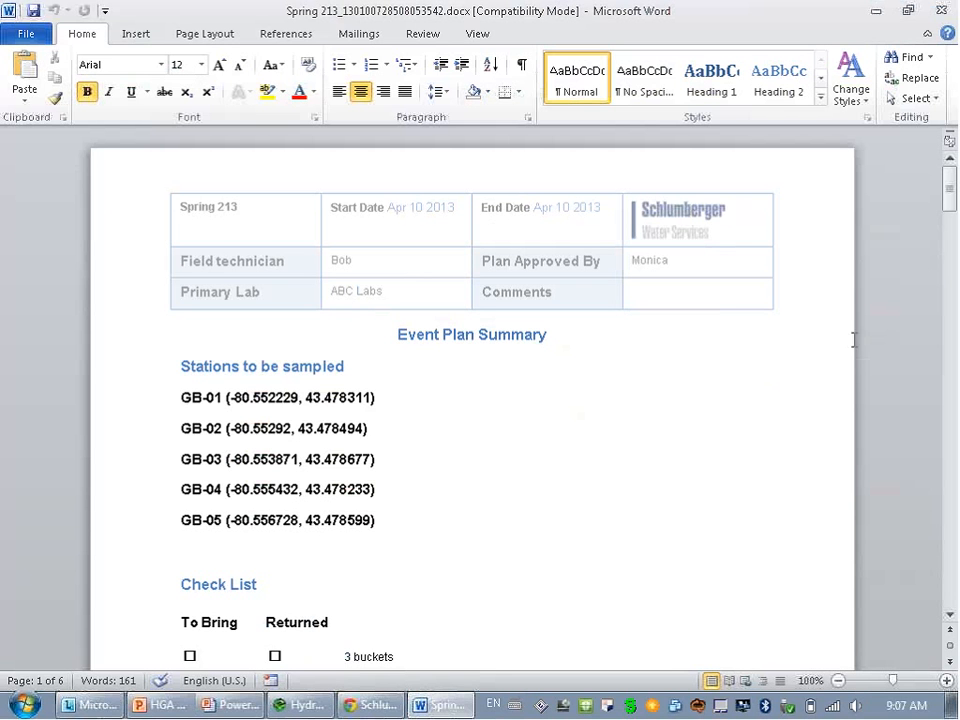
Review the report's stations, checklist and Field Measurements table, then close the document and Word.
{"action": "triple_click", "coordinate": [253, 377]}
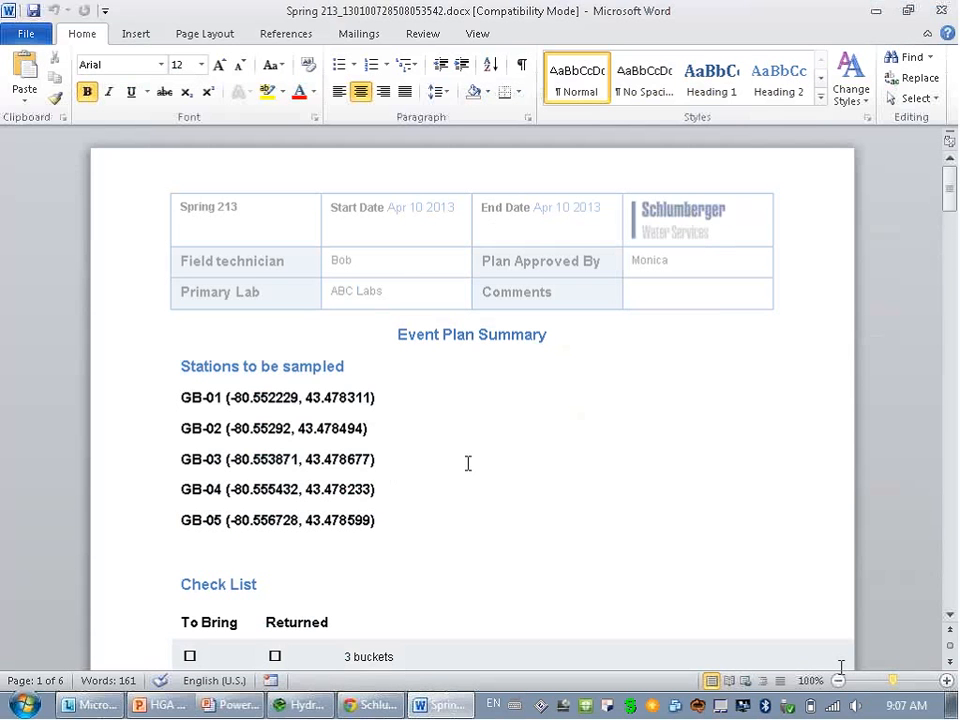
{"action": "left_click", "coordinate": [951, 616]}
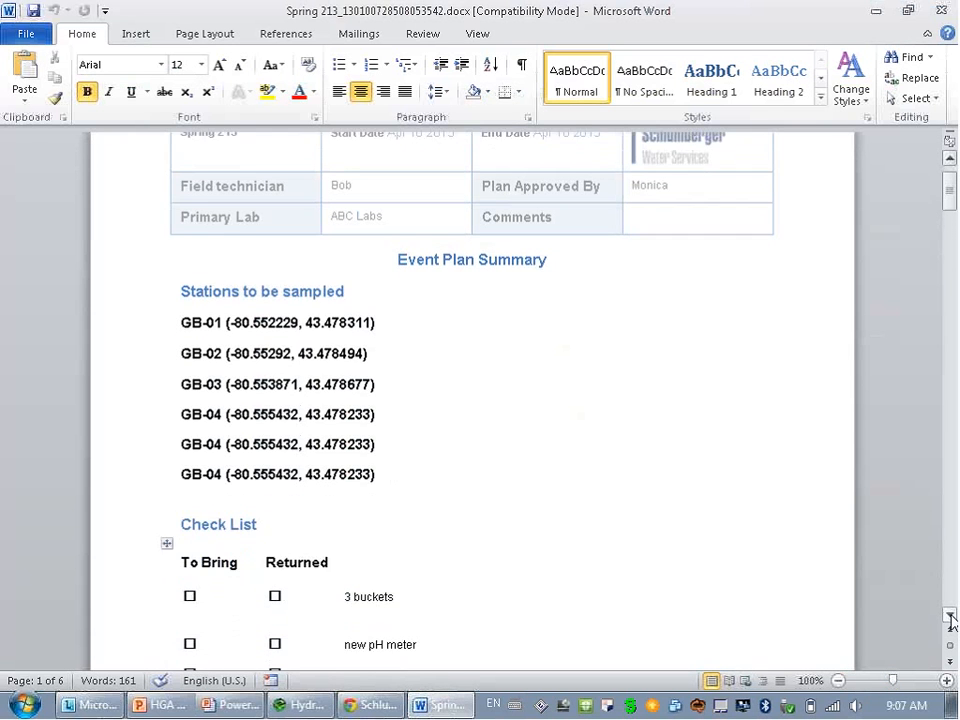
{"action": "left_click", "coordinate": [951, 616]}
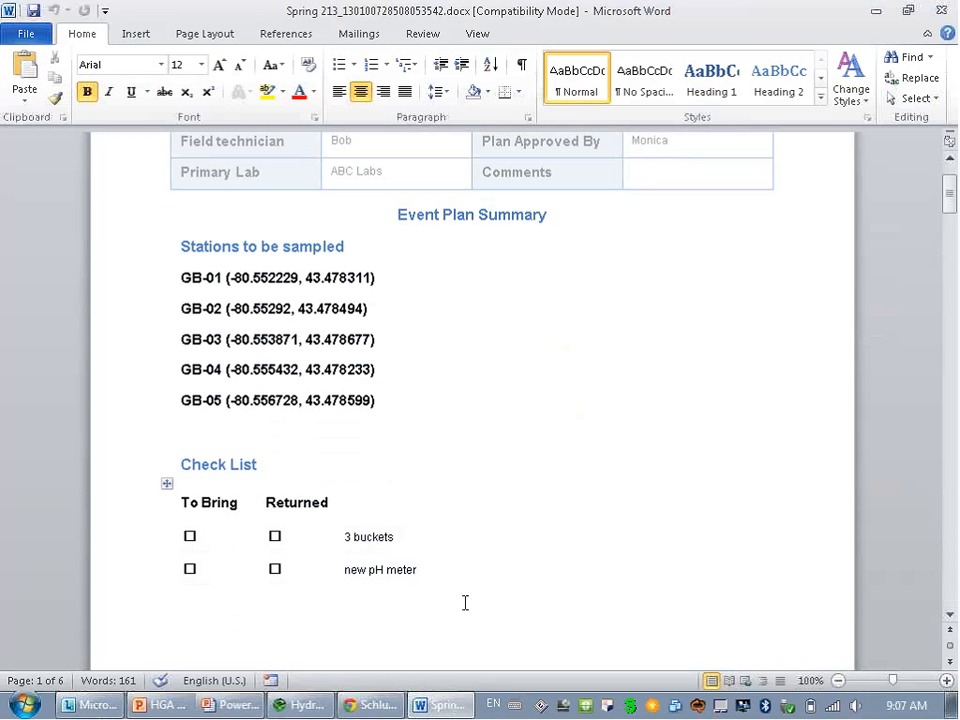
{"action": "left_click", "coordinate": [951, 617]}
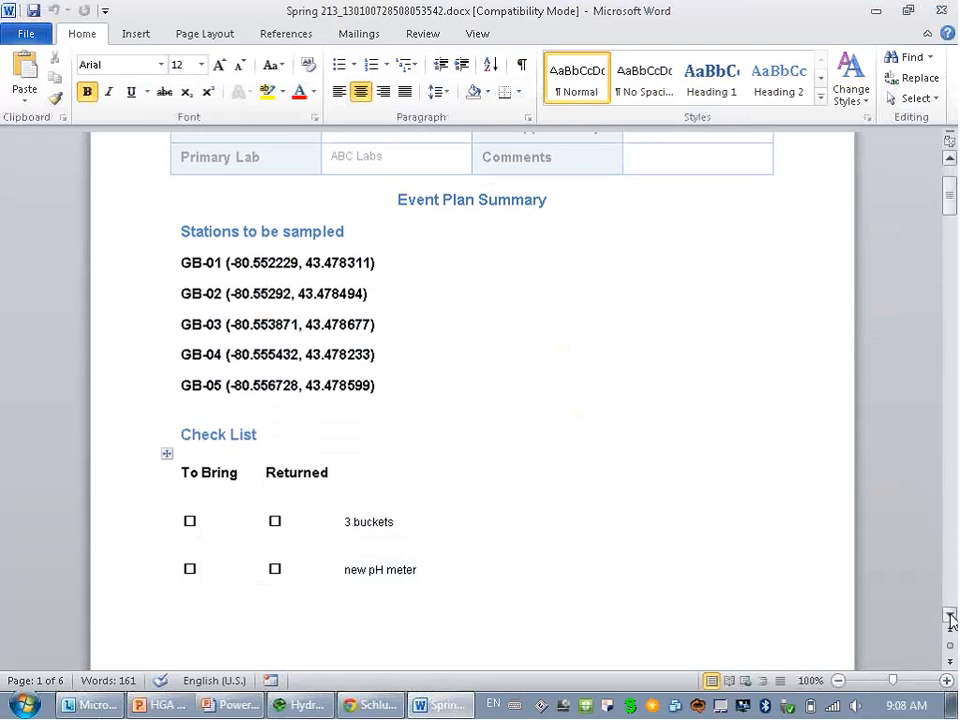
{"action": "left_click", "coordinate": [951, 617]}
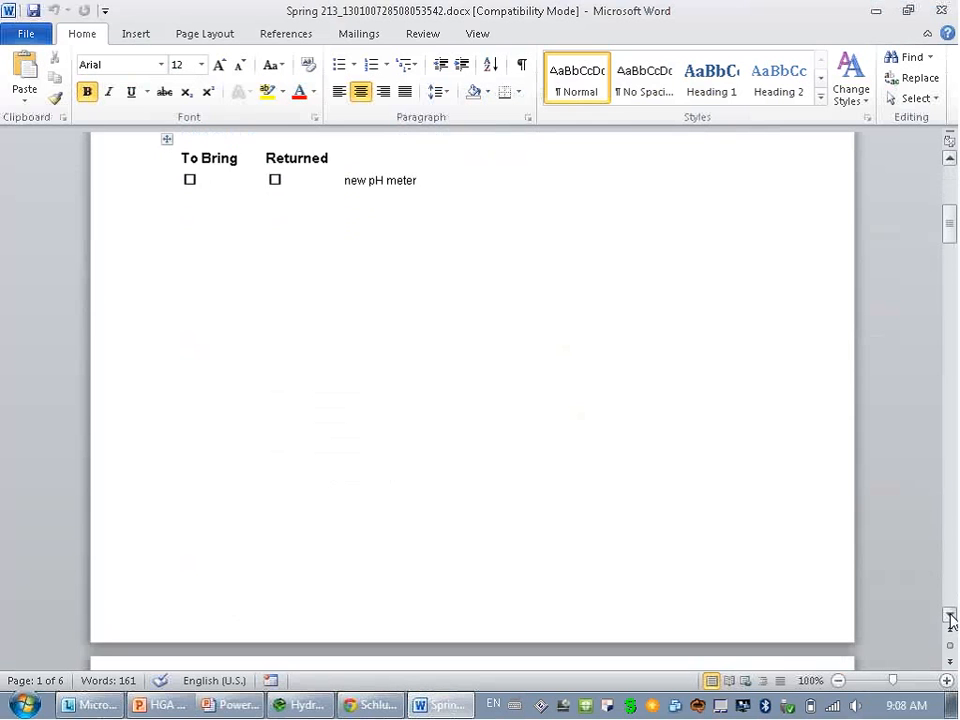
{"action": "left_click", "coordinate": [951, 617]}
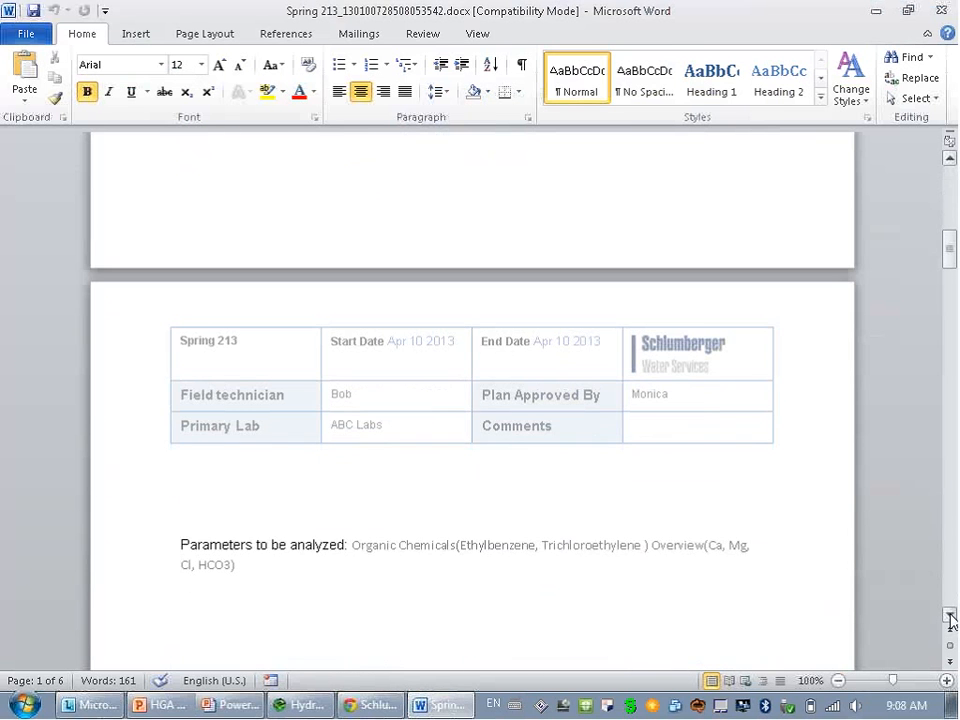
{"action": "left_click", "coordinate": [951, 617]}
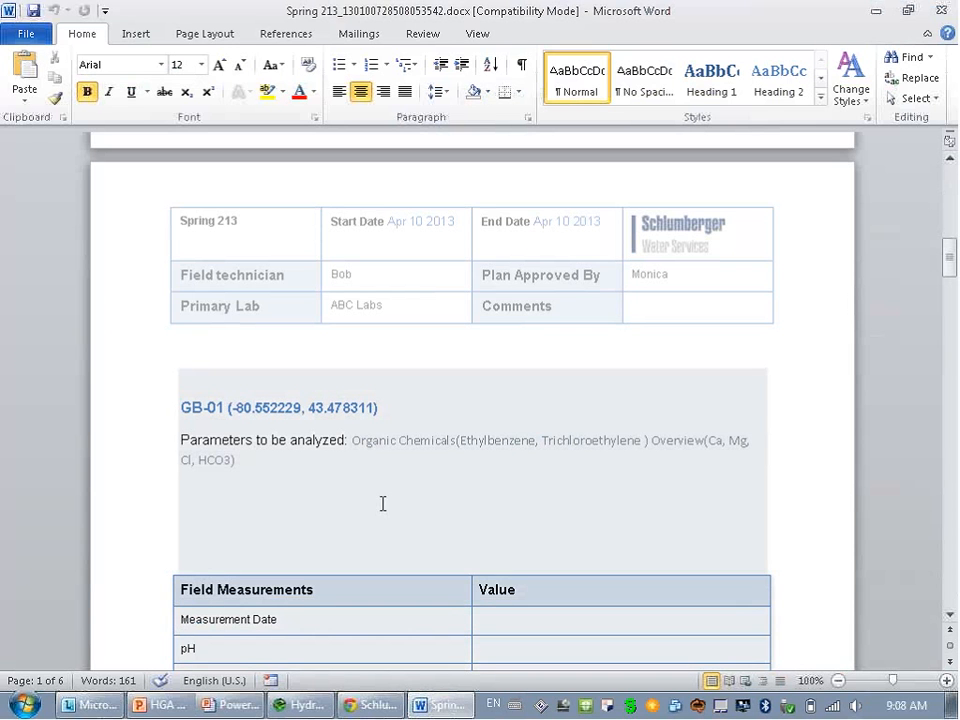
{"action": "left_click", "coordinate": [951, 617]}
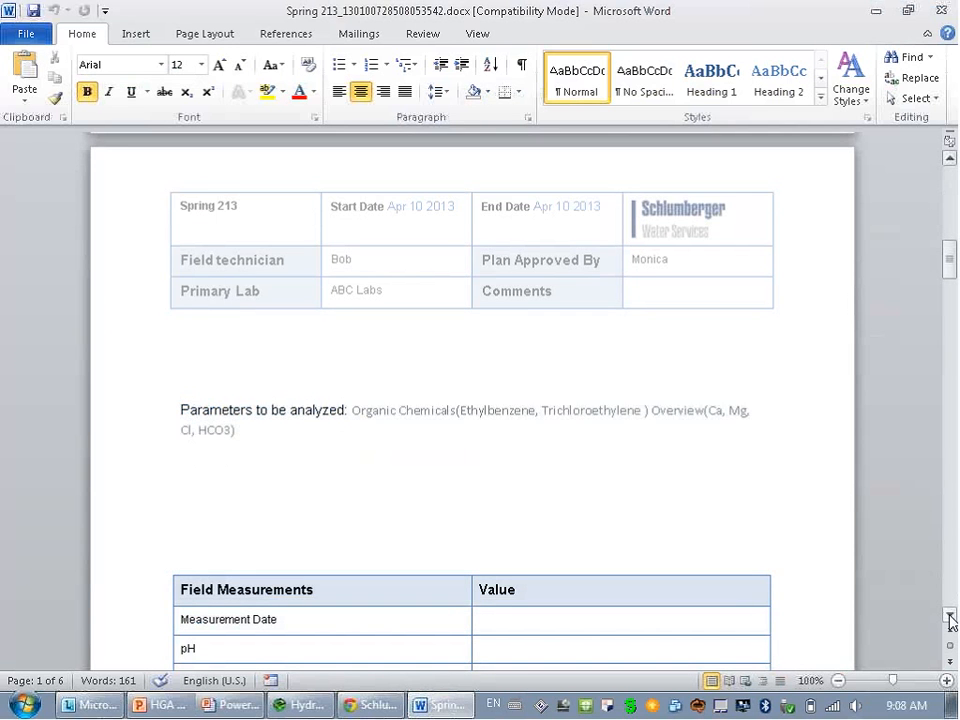
{"action": "left_click", "coordinate": [951, 618]}
{"action": "left_click", "coordinate": [951, 618]}
{"action": "left_click", "coordinate": [951, 618]}
{"action": "left_click", "coordinate": [951, 618]}
{"action": "left_click", "coordinate": [951, 618]}
{"action": "left_click", "coordinate": [951, 618]}
{"action": "left_click", "coordinate": [951, 618]}
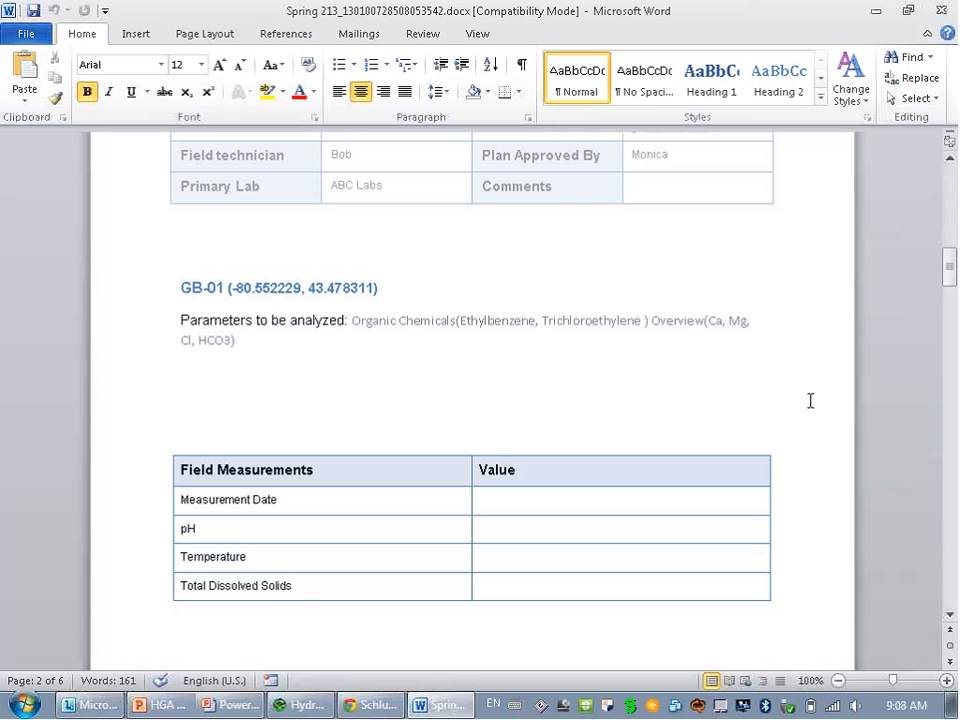
{"action": "left_click", "coordinate": [942, 12]}
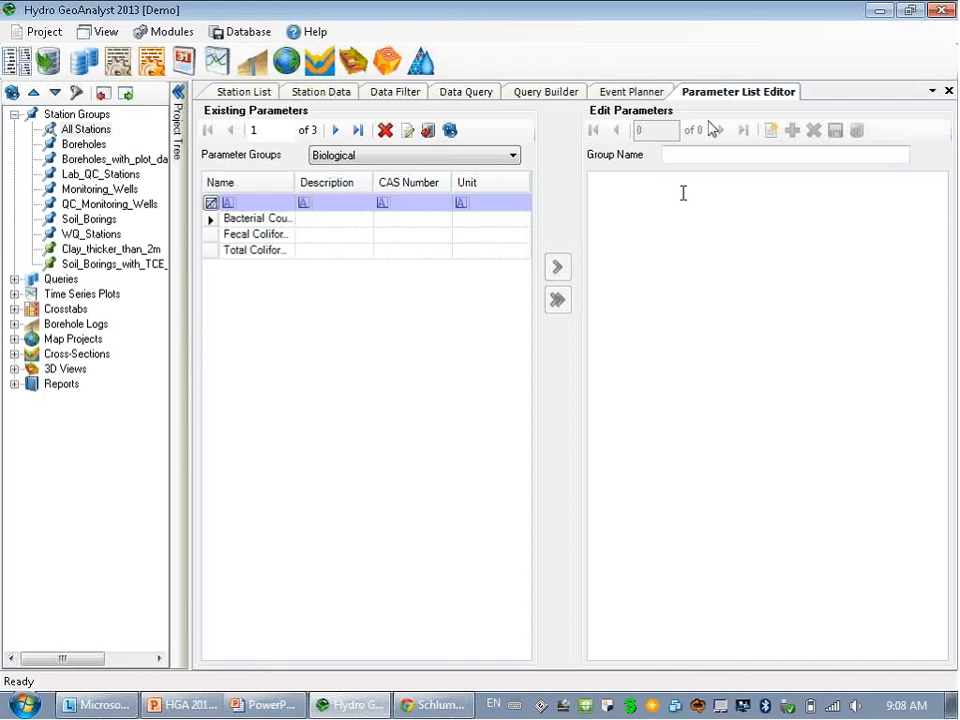
Close the Parameter List Editor, load Spring 213 into the Plan Closure Wizard and mark all stations collected.
{"action": "right_click", "coordinate": [743, 95]}
{"action": "left_click", "coordinate": [773, 127]}
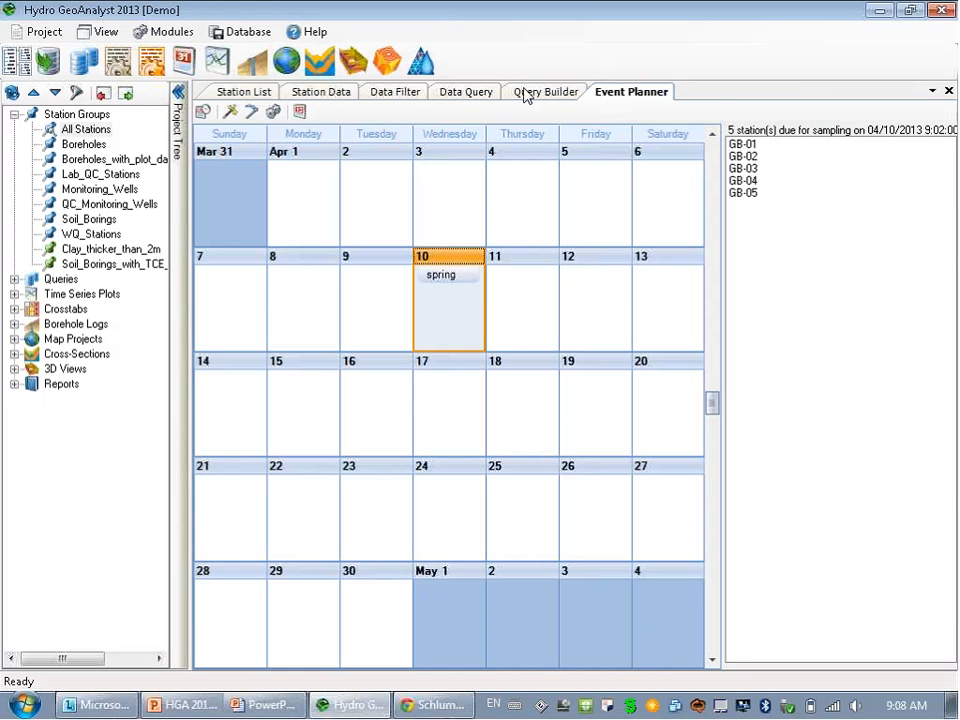
{"action": "left_click", "coordinate": [251, 113]}
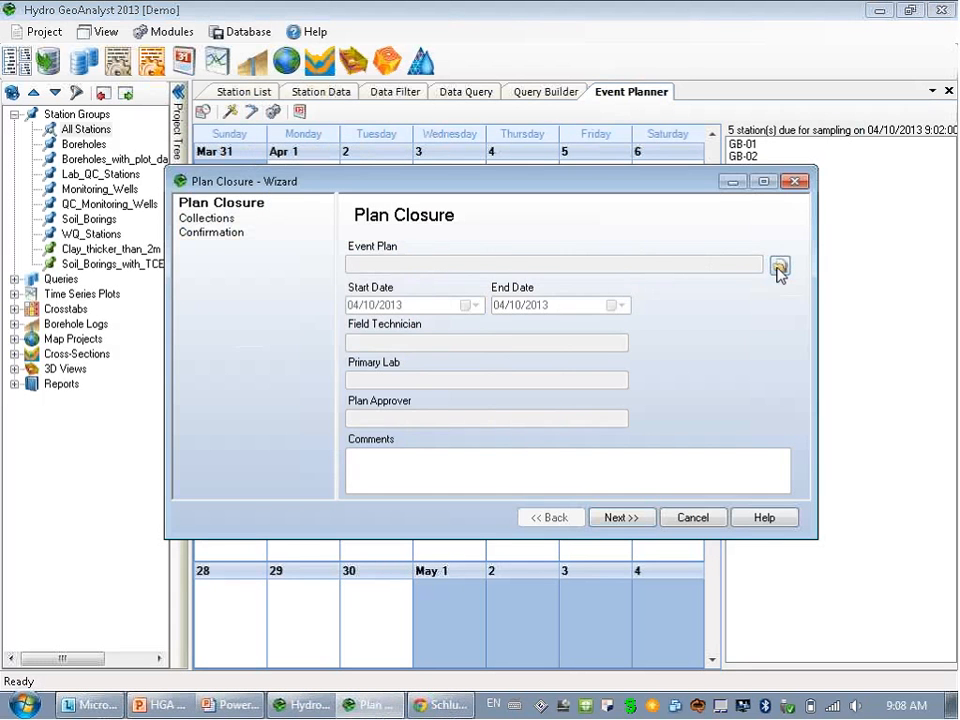
{"action": "left_click", "coordinate": [779, 267]}
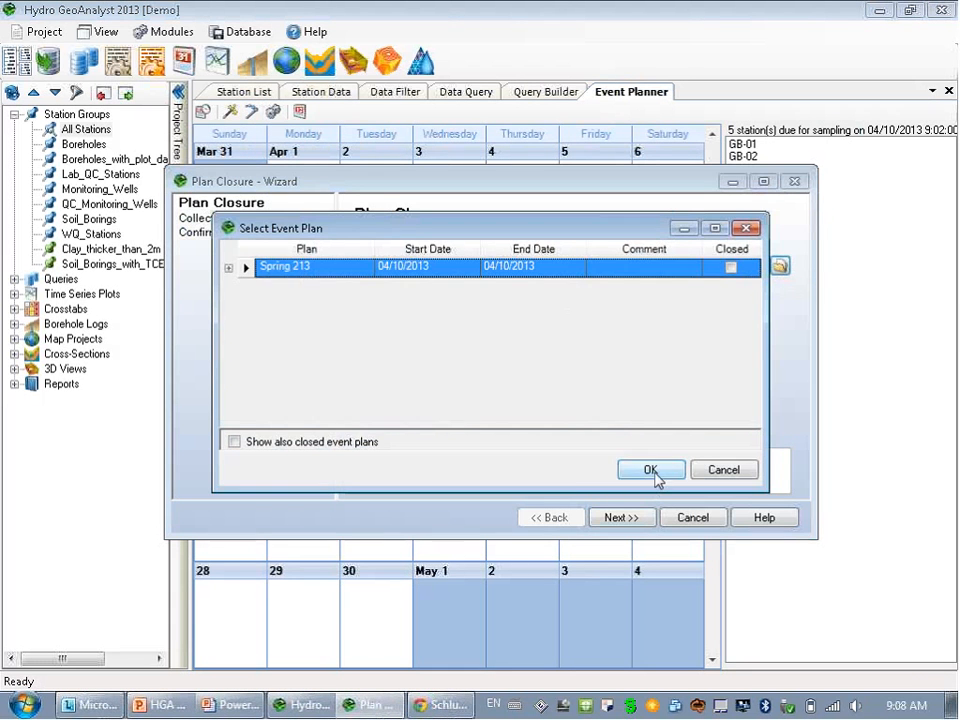
{"action": "left_click", "coordinate": [651, 470]}
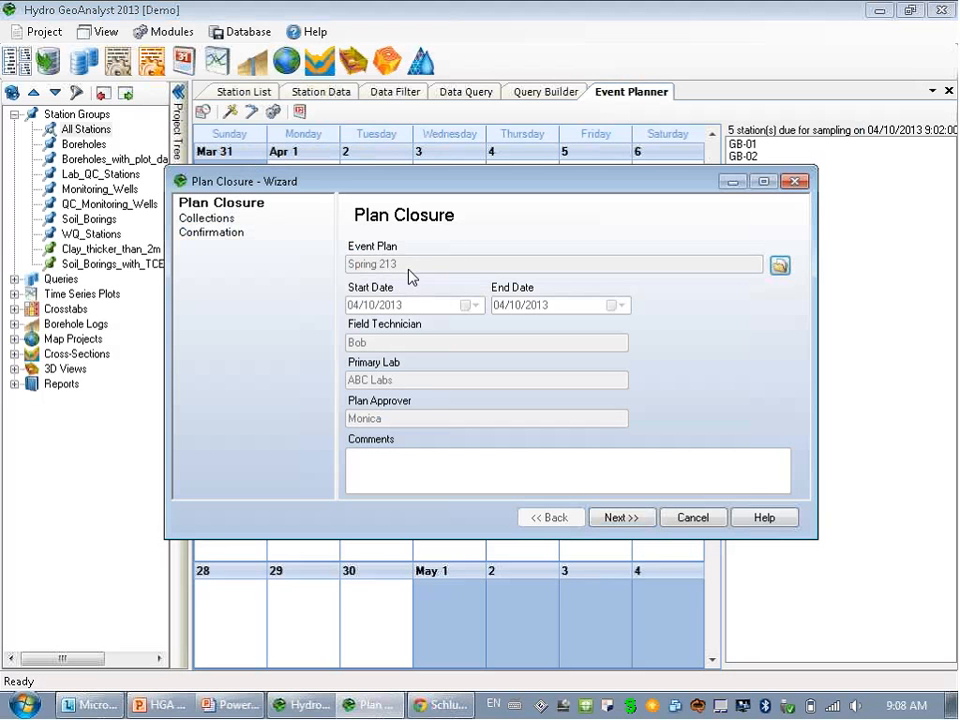
{"action": "left_click", "coordinate": [620, 517]}
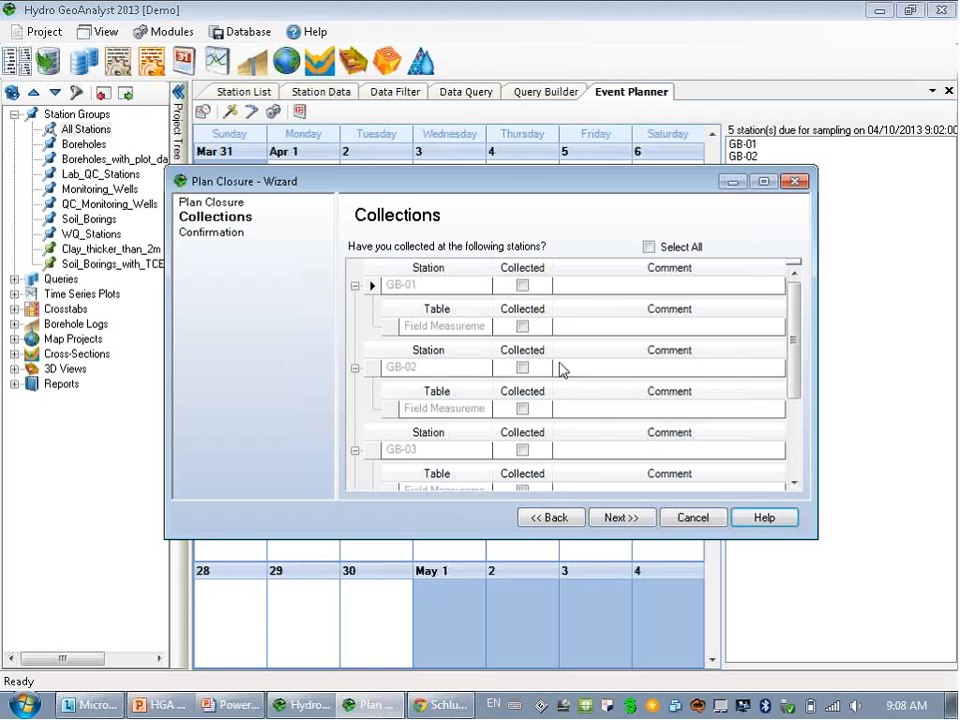
{"action": "left_click", "coordinate": [649, 247]}
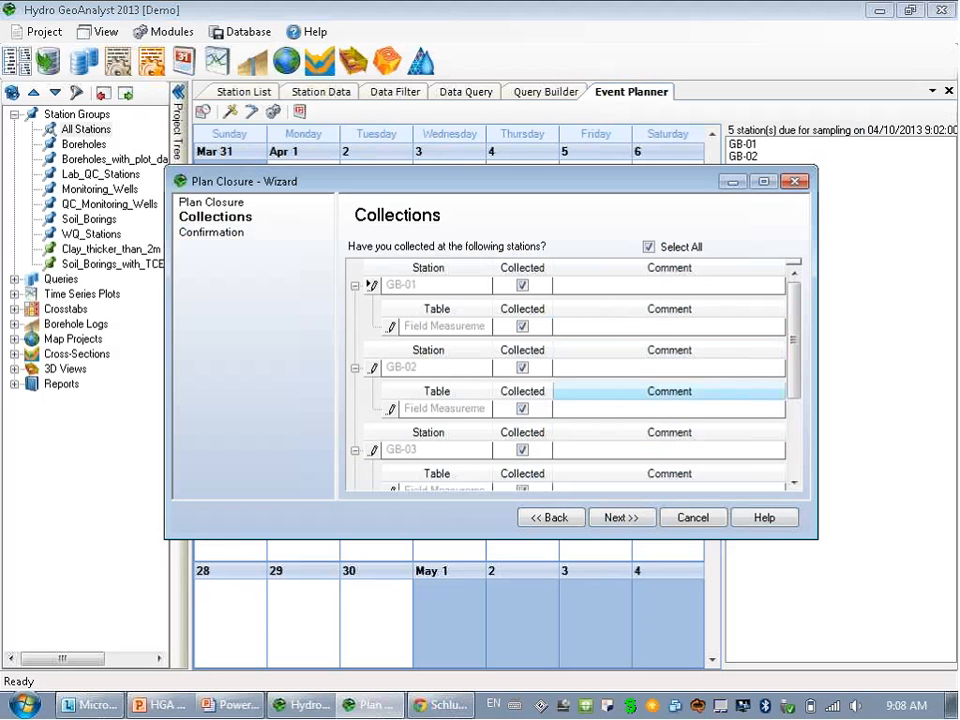
Untick GB-05 as collected and comment 'no time' on GB-05 and its Field Measurement row.
{"action": "left_click", "coordinate": [796, 487]}
{"action": "left_click", "coordinate": [796, 487]}
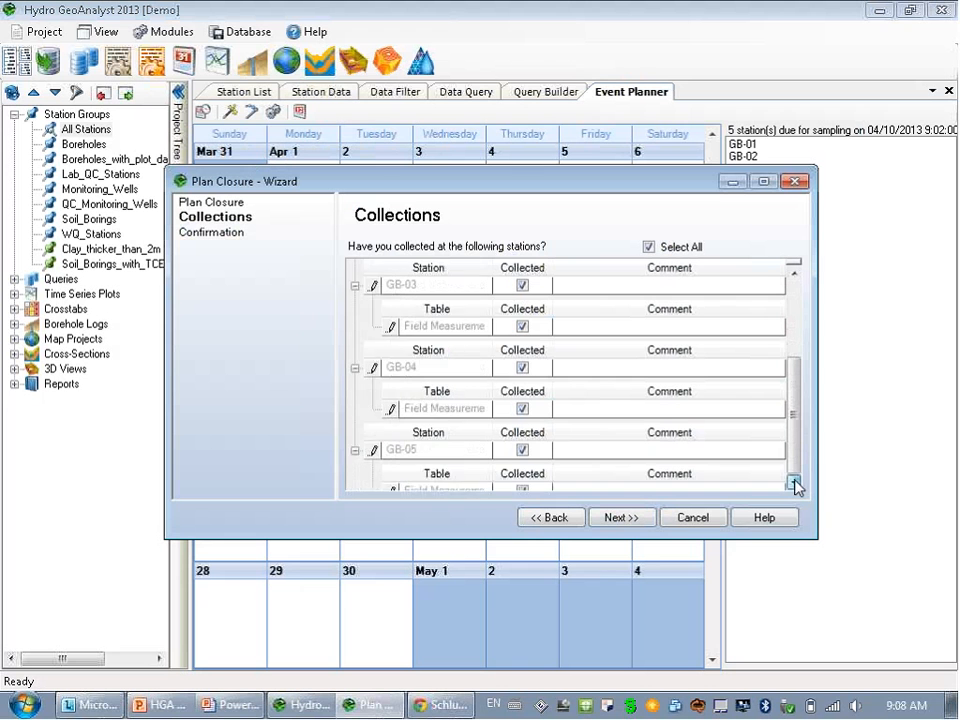
{"action": "left_click", "coordinate": [796, 487]}
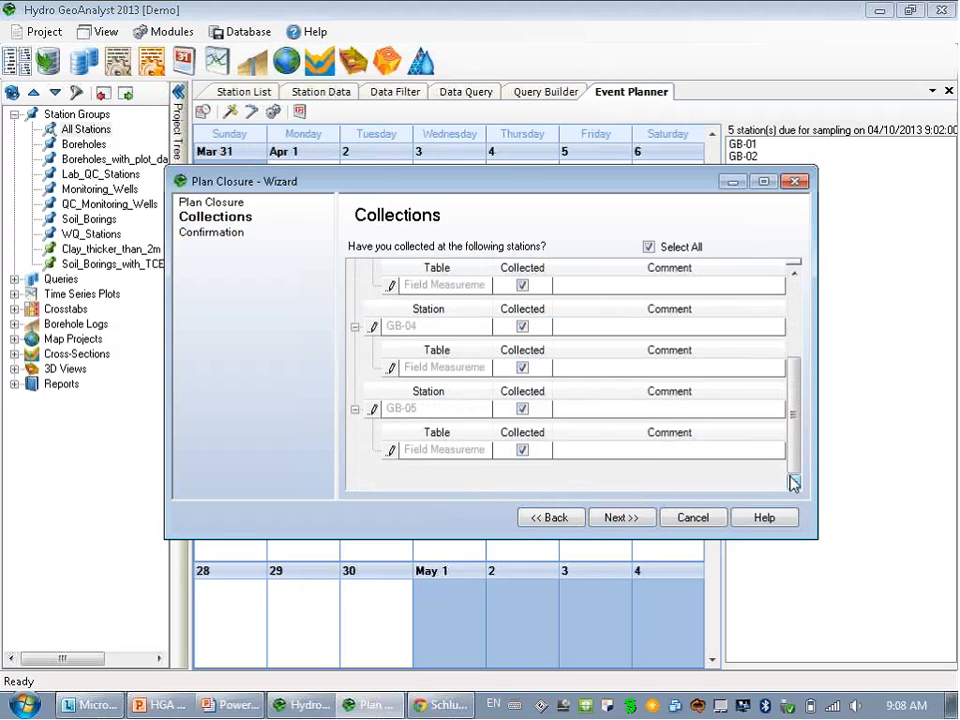
{"action": "left_click", "coordinate": [522, 409]}
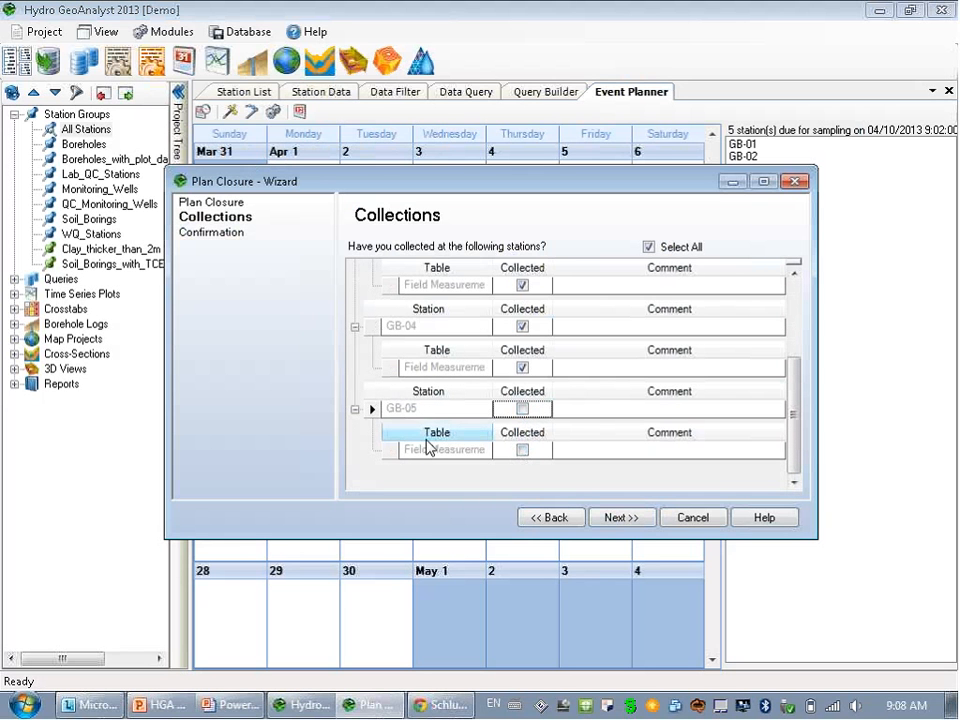
{"action": "left_click", "coordinate": [604, 408]}
{"action": "type", "text": "no time"}
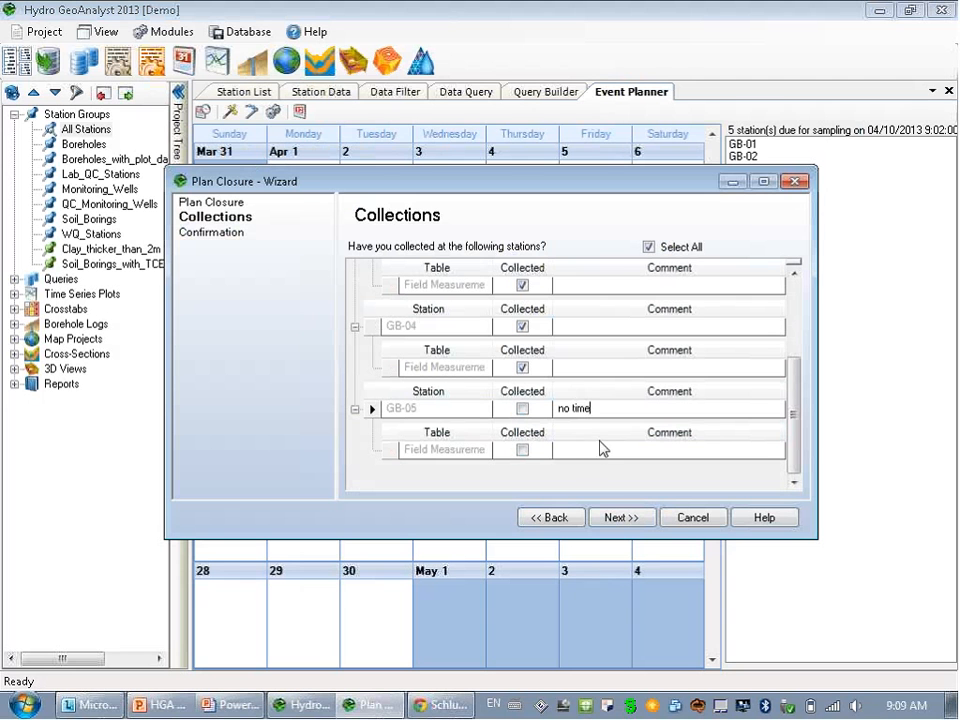
{"action": "left_click", "coordinate": [580, 450]}
{"action": "type", "text": "no time"}
Confirm that all closure information is true and complete, and finish closing Spring 213.
{"action": "left_click", "coordinate": [617, 517]}
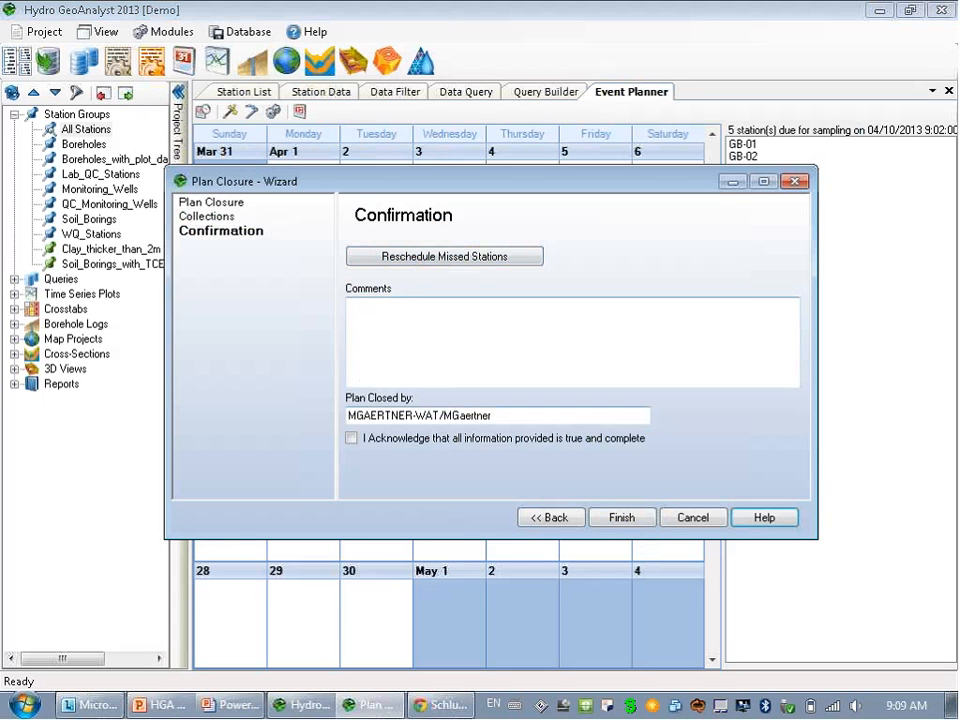
{"action": "left_click", "coordinate": [392, 332]}
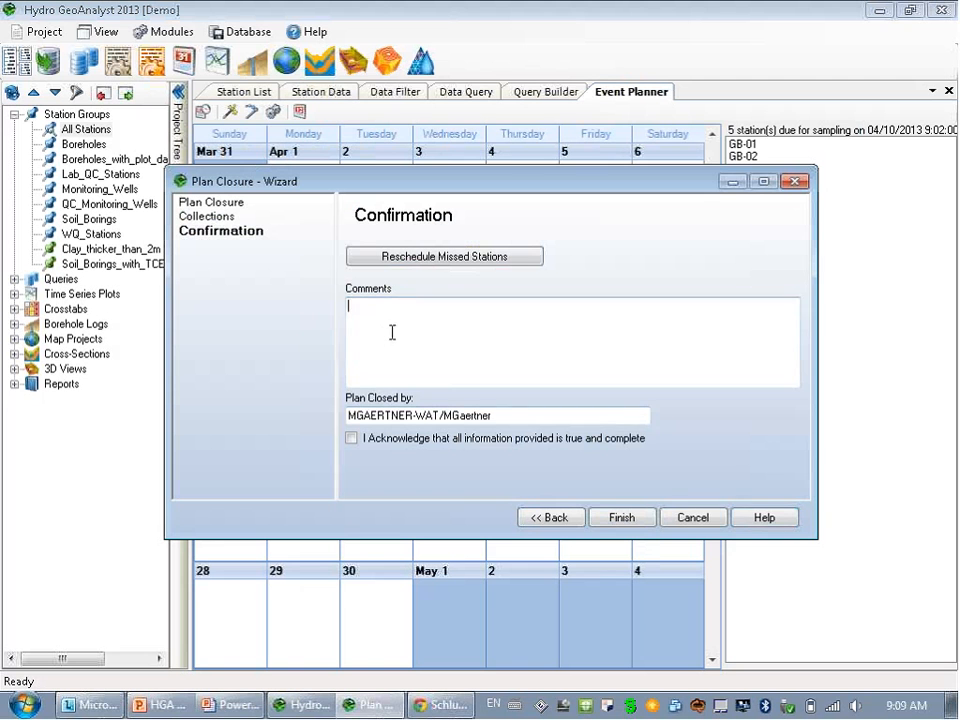
{"action": "left_click", "coordinate": [352, 440]}
{"action": "left_click", "coordinate": [619, 517]}
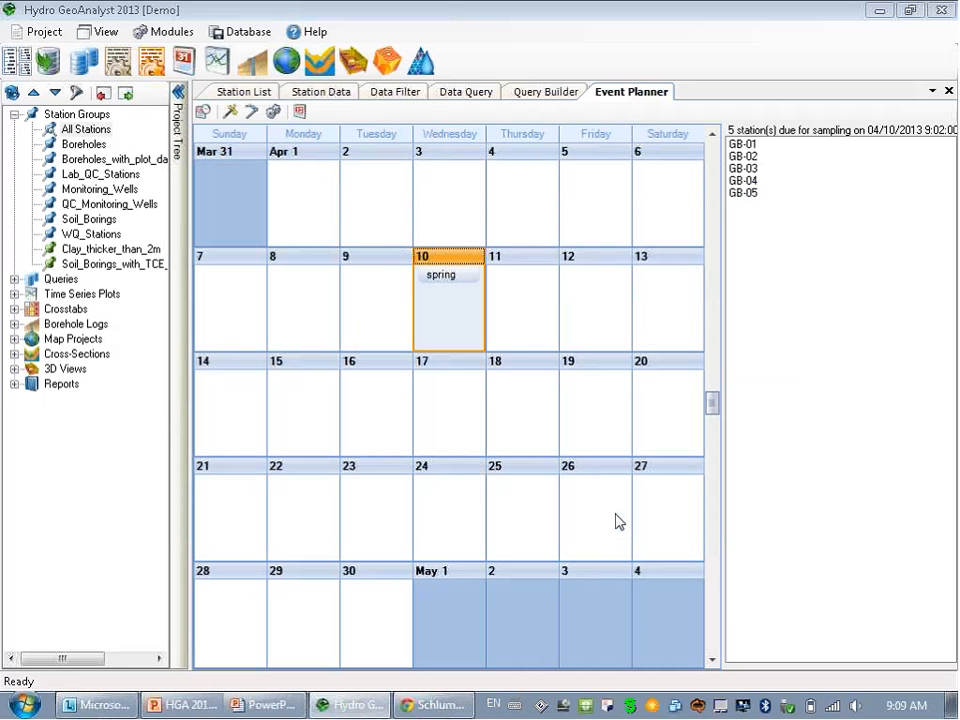
{"action": "left_click", "coordinate": [273, 111]}
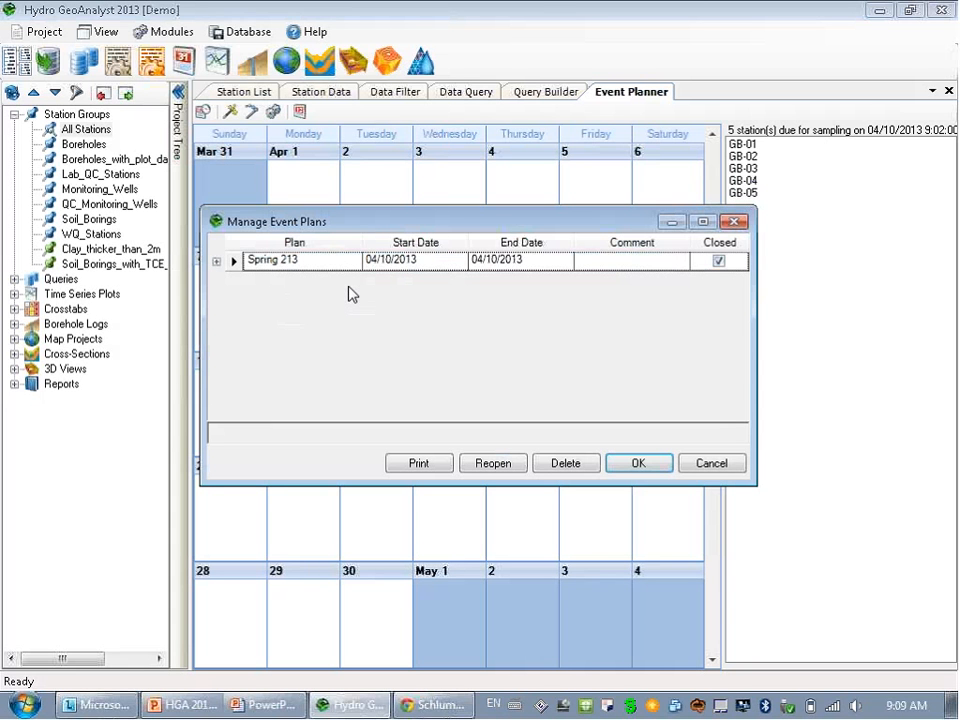
{"action": "left_click", "coordinate": [740, 468]}
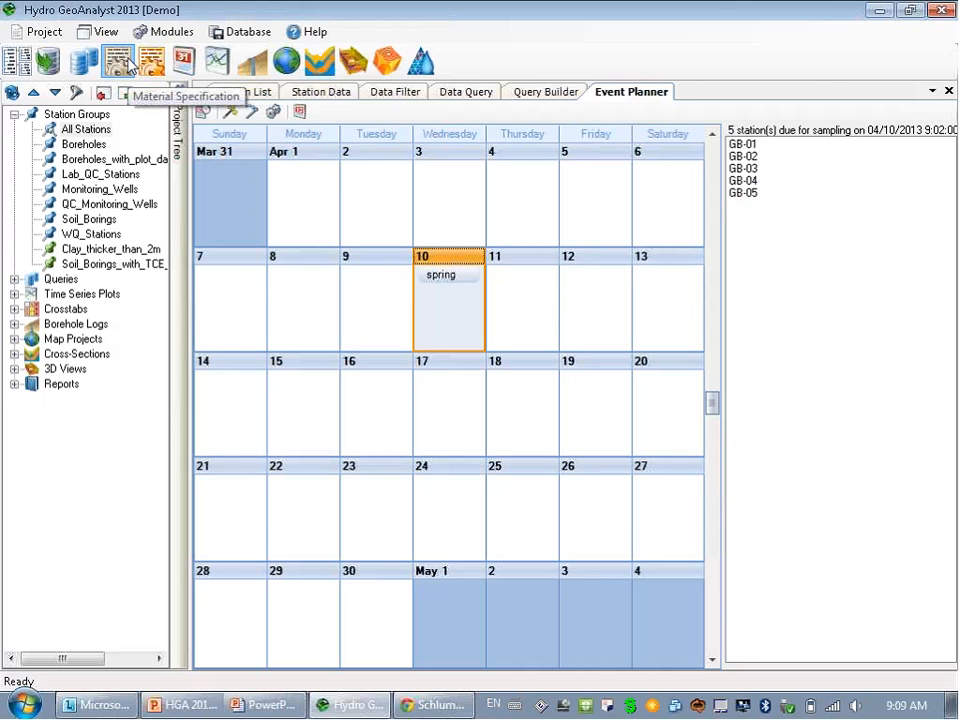
{"action": "left_click", "coordinate": [126, 64]}
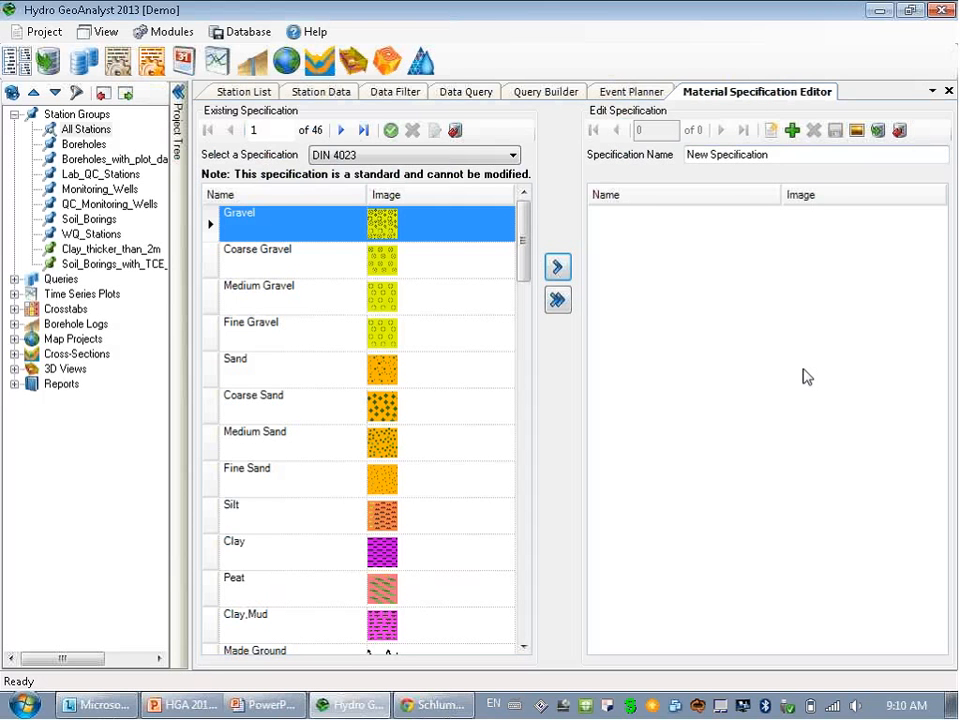
Rename the material specification to 'example'.
{"action": "double_click", "coordinate": [782, 152]}
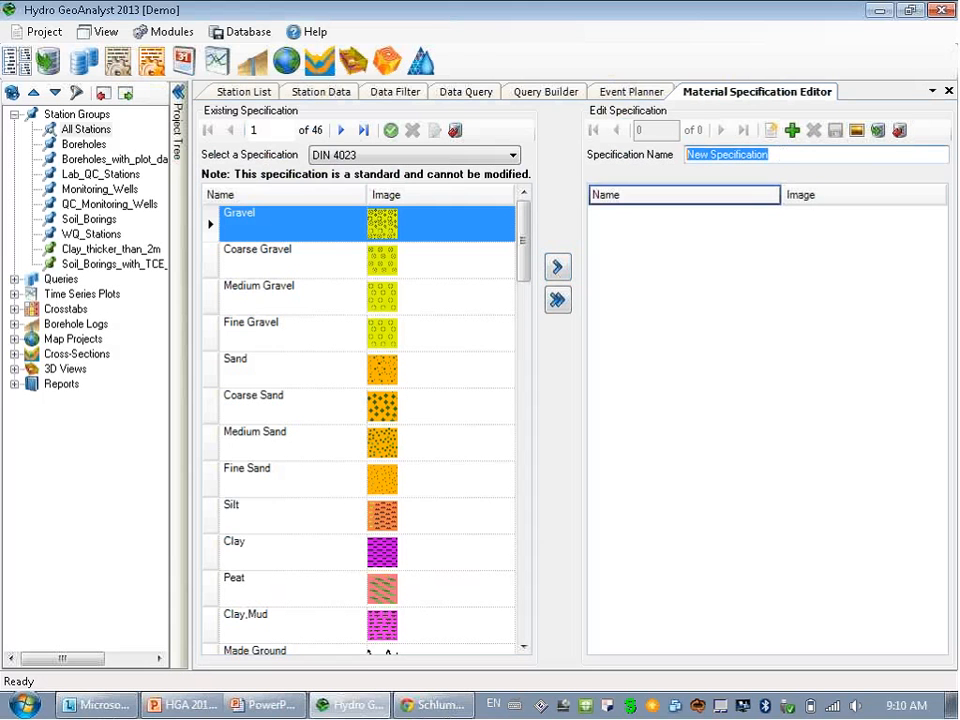
{"action": "type", "text": "example"}
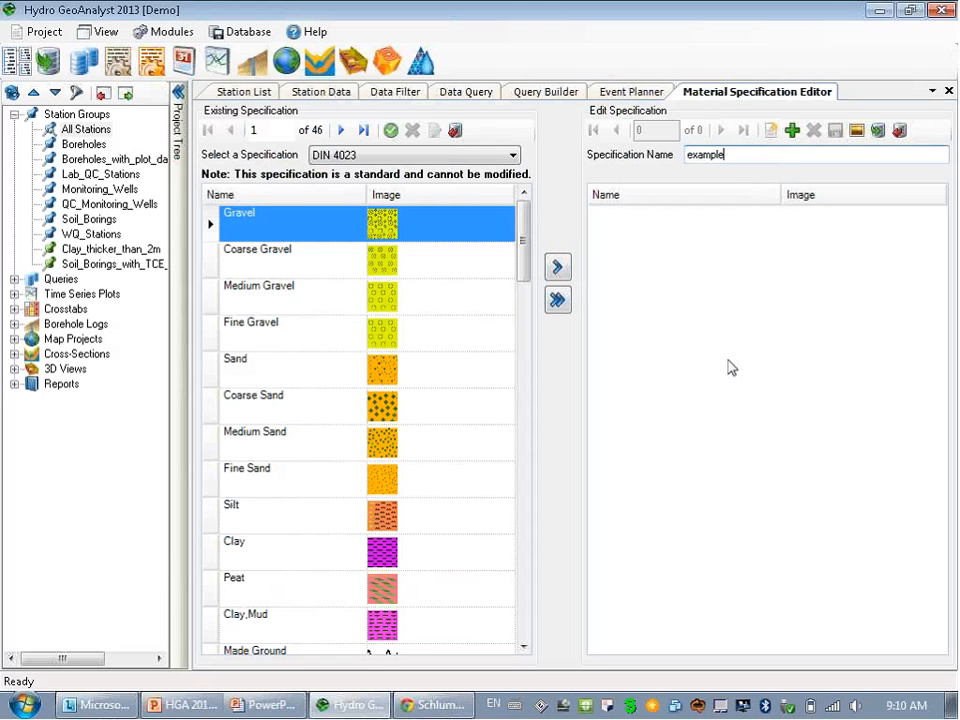
{"action": "left_click", "coordinate": [857, 135]}
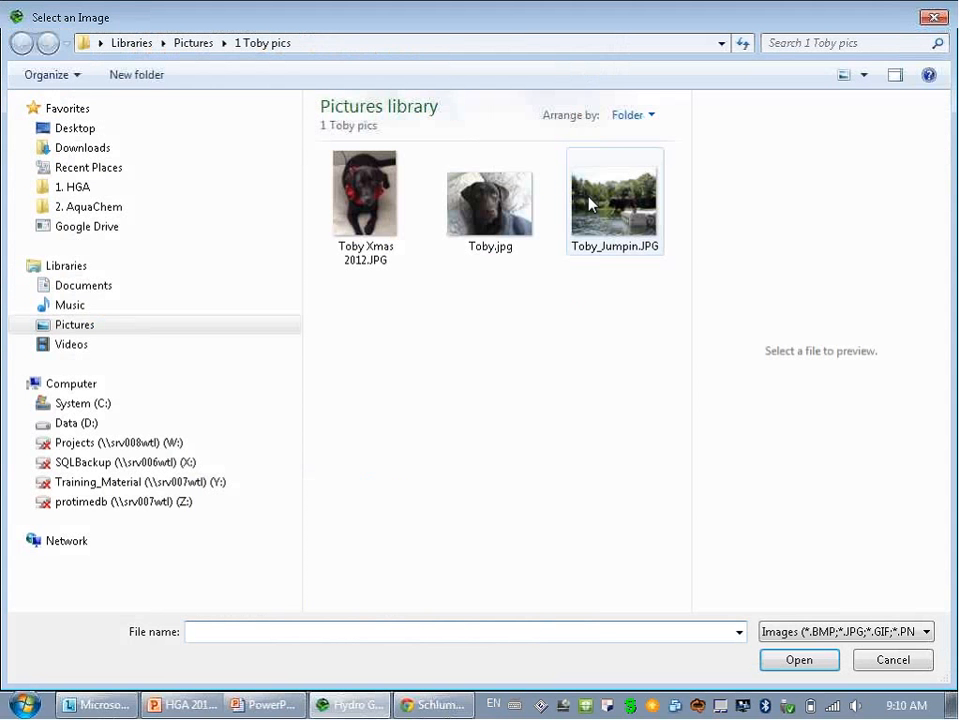
Import all 15 colour images from the 1. HGA colours folder as soil materials.
{"action": "left_click", "coordinate": [90, 194]}
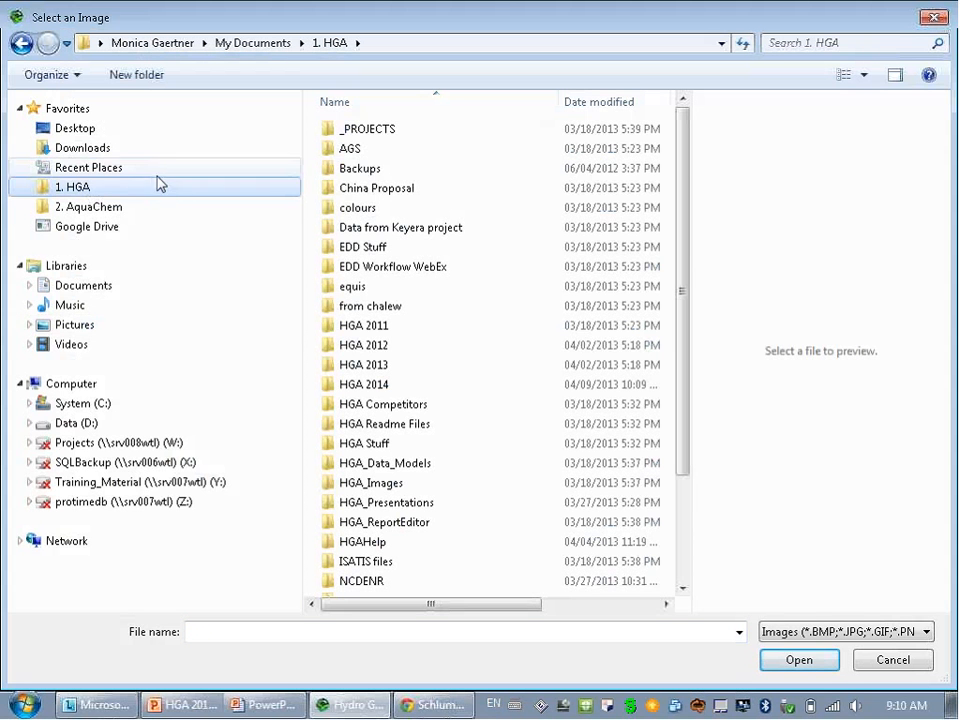
{"action": "left_click", "coordinate": [360, 210]}
{"action": "double_click", "coordinate": [362, 212]}
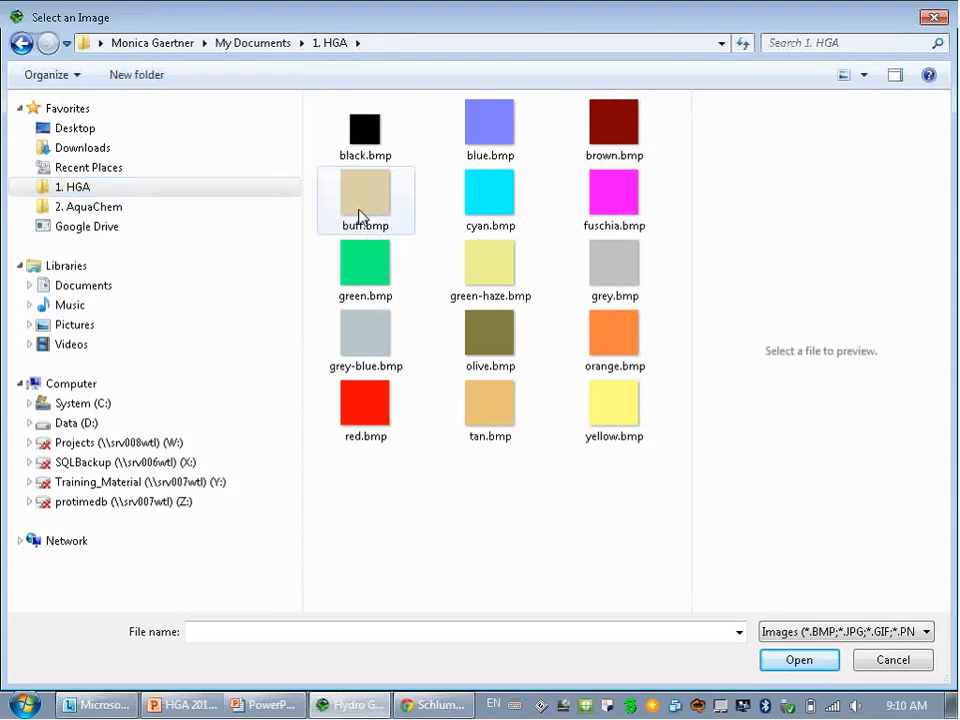
{"action": "left_click", "coordinate": [360, 152]}
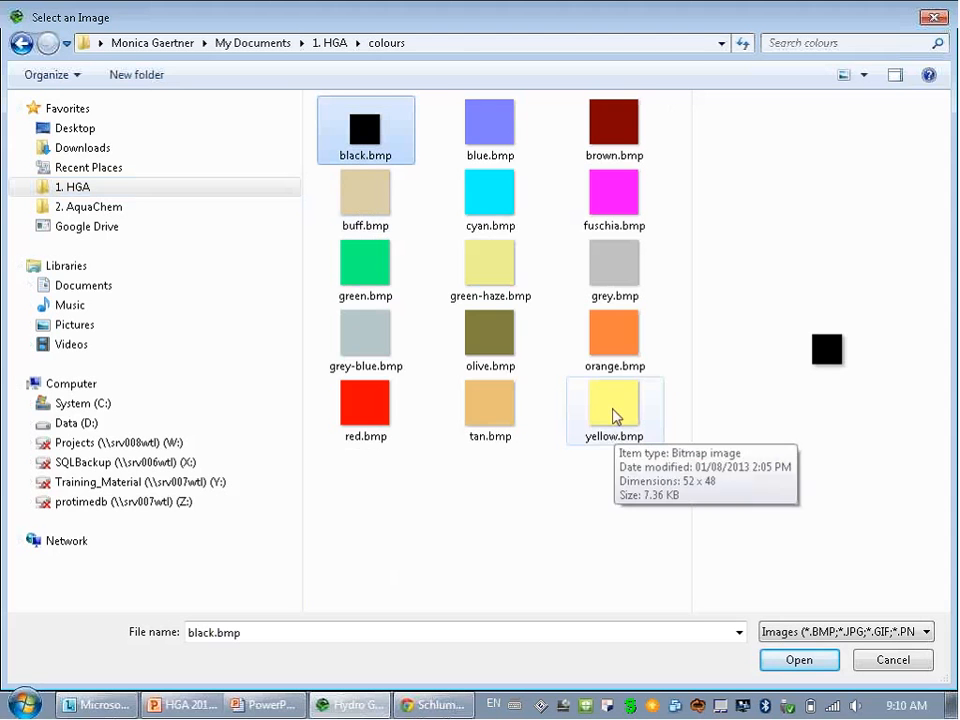
{"action": "left_click", "coordinate": [614, 420], "text": "shift"}
{"action": "left_click", "coordinate": [800, 662]}
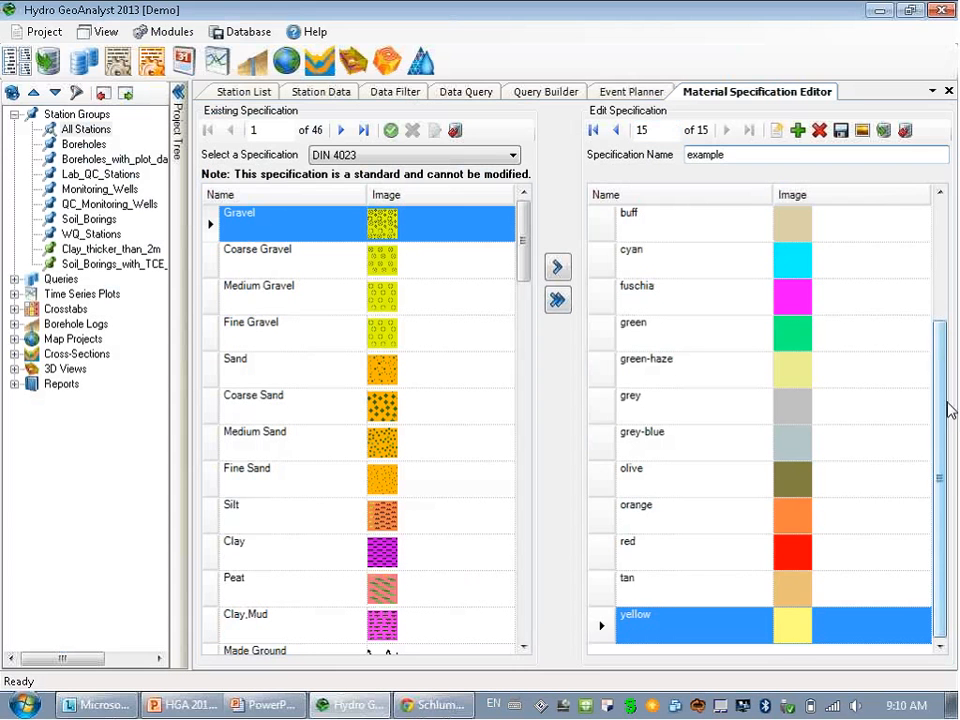
{"action": "left_click_drag", "start_coordinate": [947, 407], "coordinate": [924, 274]}
{"action": "left_click_drag", "start_coordinate": [943, 444], "coordinate": [915, 486]}
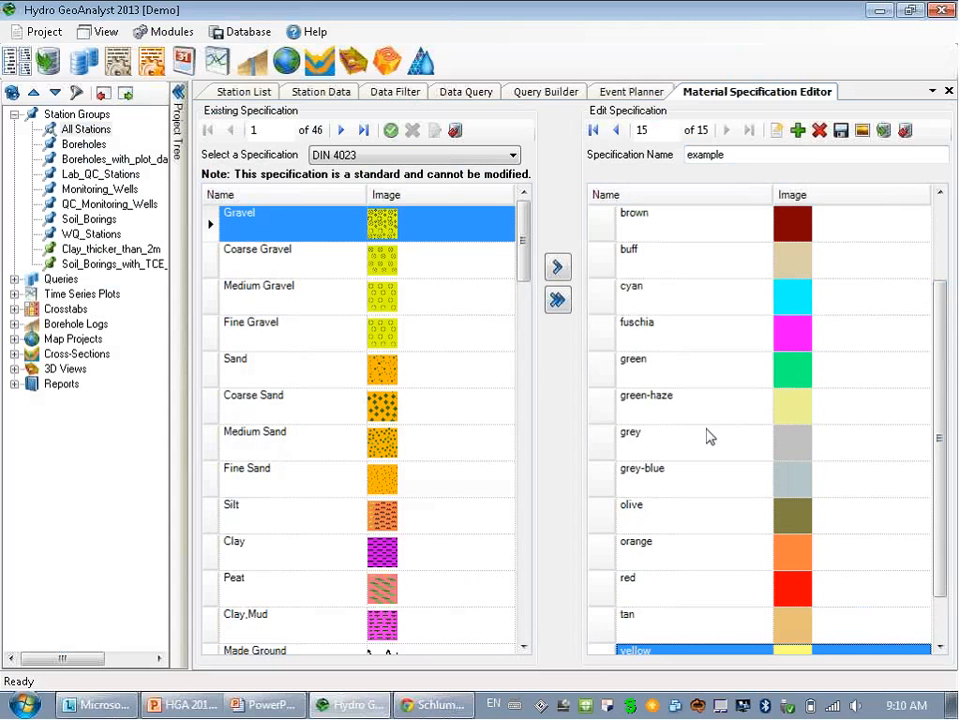
{"action": "left_click", "coordinate": [150, 66]}
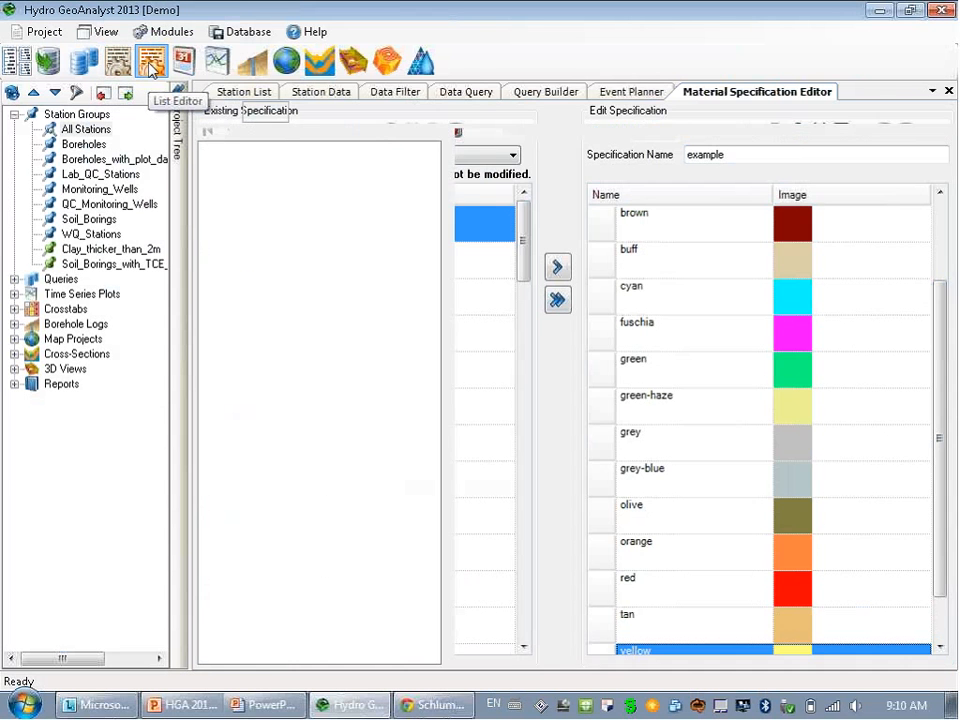
Expand then collapse Geologic Description and Lithology, then revisit the Material Specification Editor and Station List.
{"action": "left_click", "coordinate": [211, 165]}
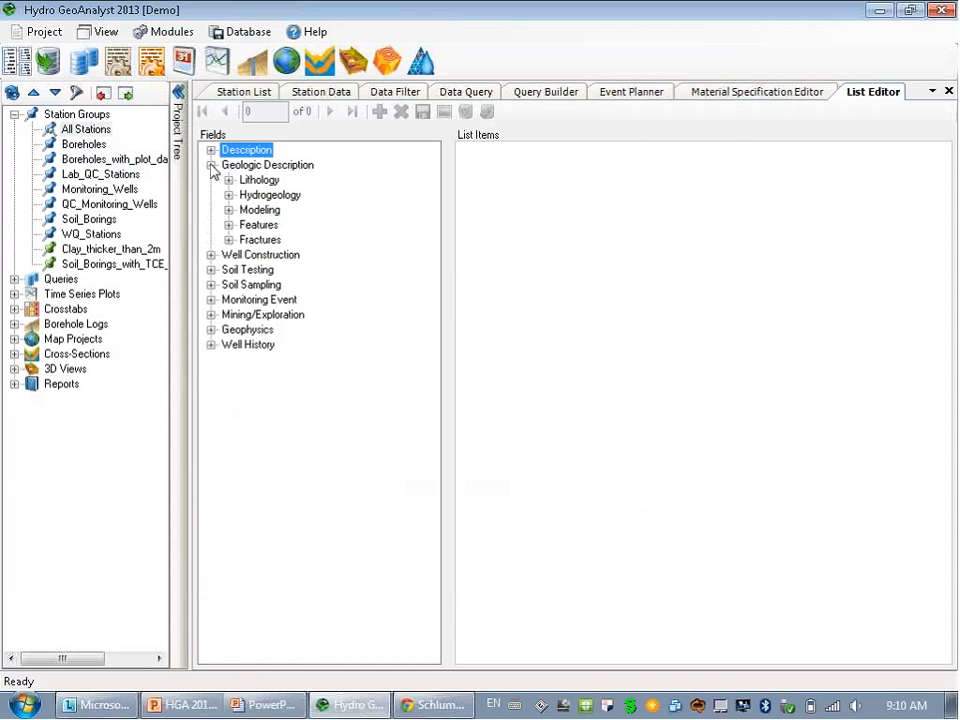
{"action": "left_click", "coordinate": [229, 180]}
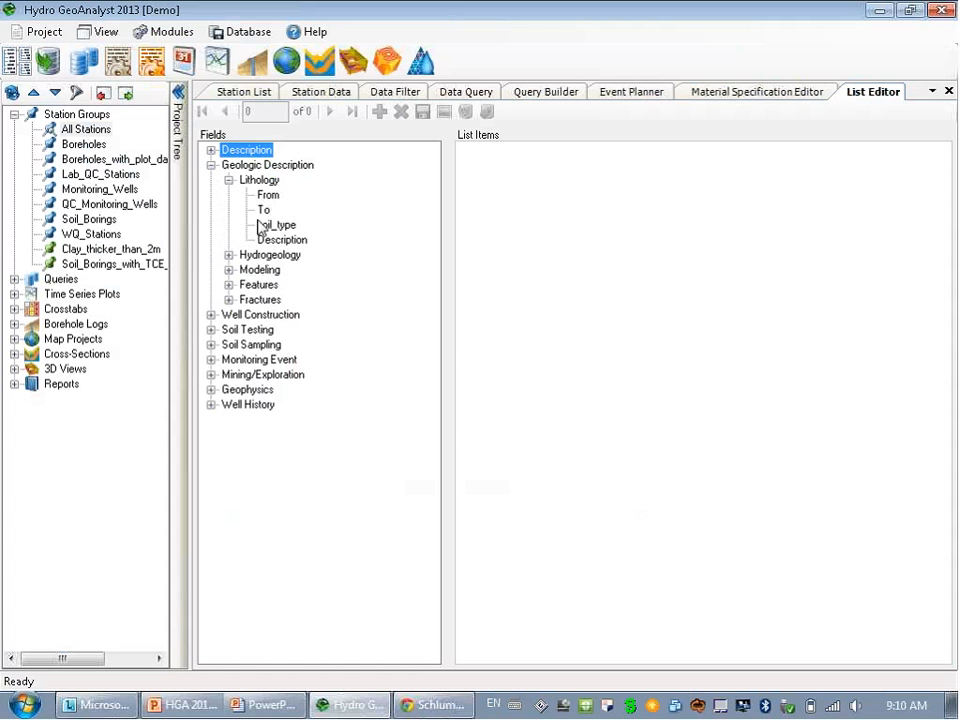
{"action": "left_click", "coordinate": [229, 180]}
{"action": "left_click", "coordinate": [211, 165]}
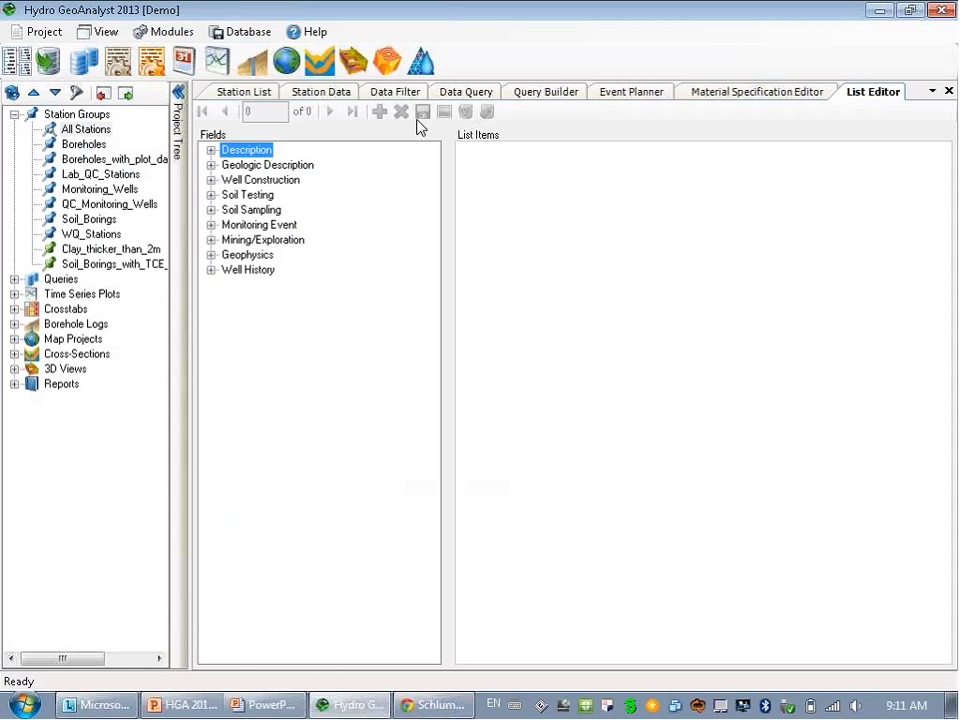
{"action": "left_click", "coordinate": [714, 96]}
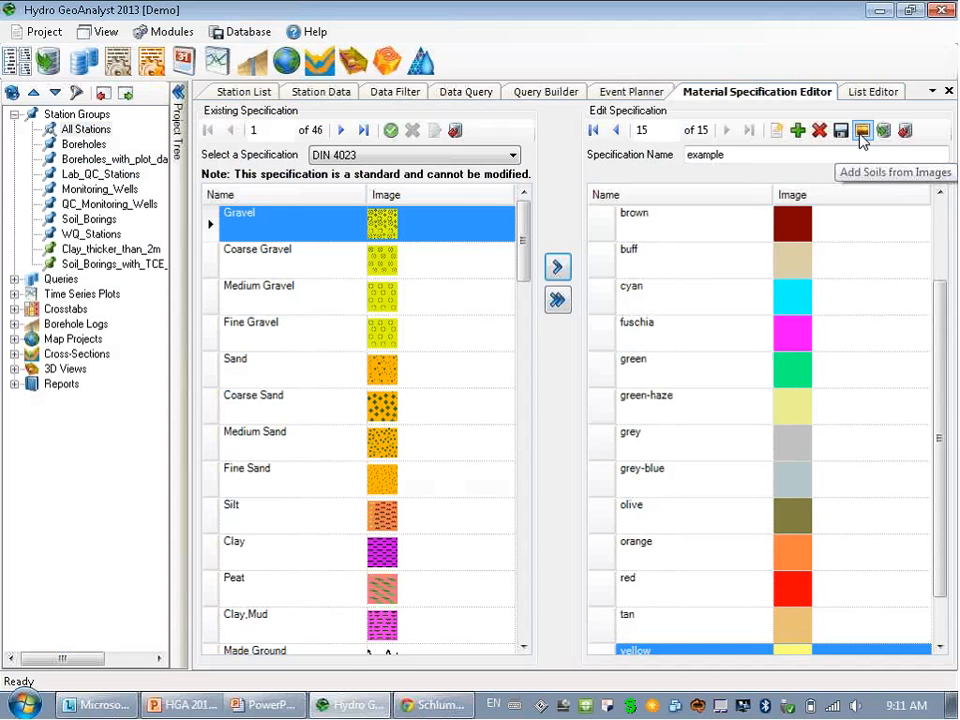
{"action": "left_click", "coordinate": [250, 93]}
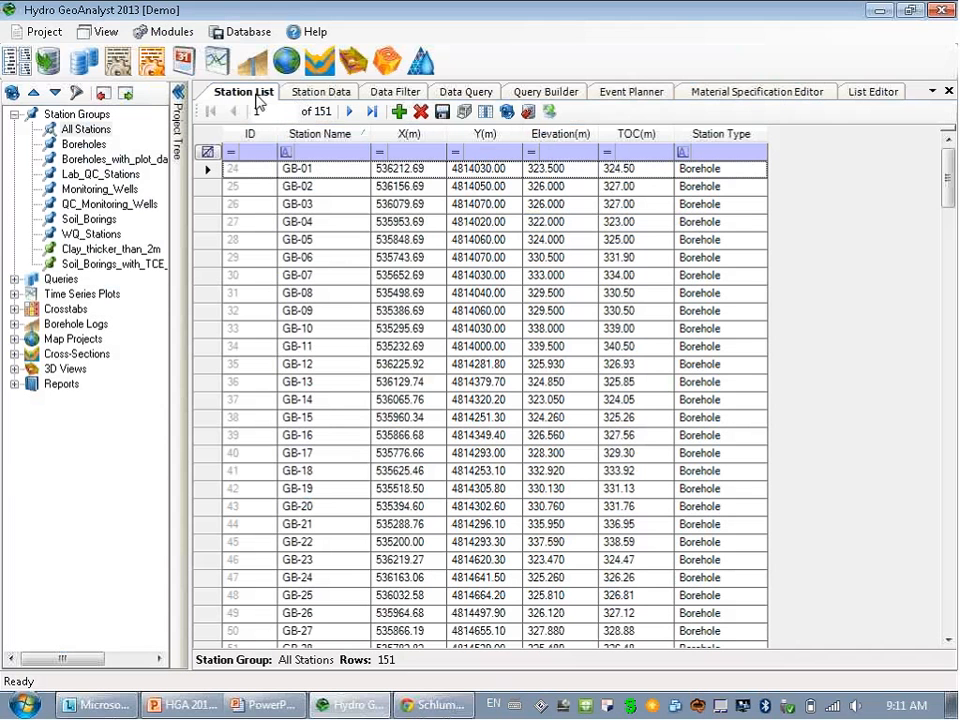
Print the station list to Excel using the Template-Table.xlsx template.
{"action": "left_click", "coordinate": [549, 112]}
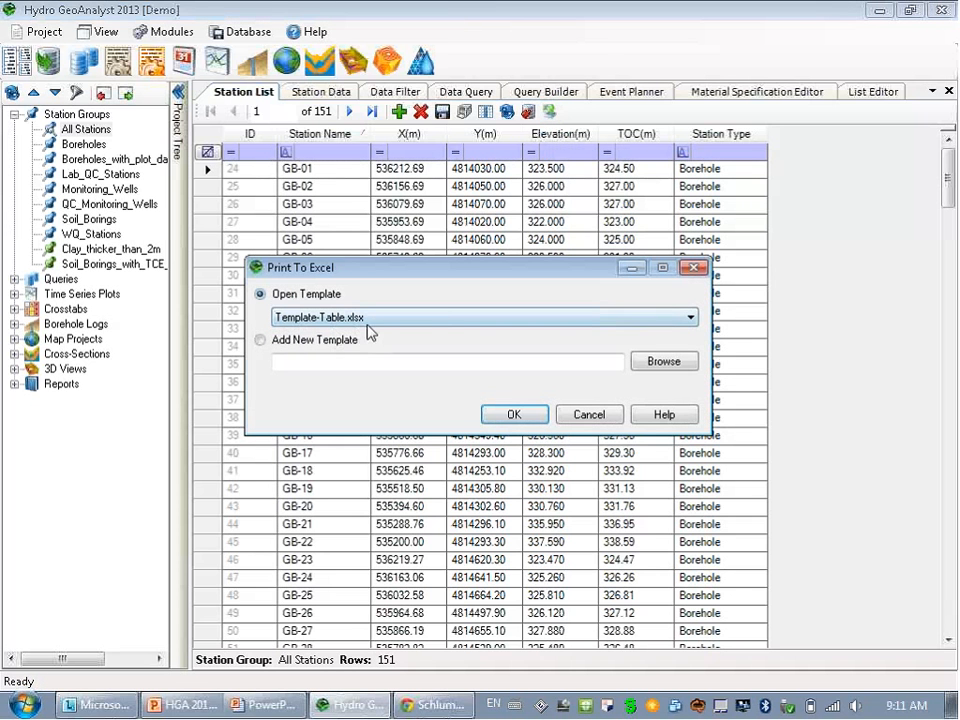
{"action": "left_click", "coordinate": [508, 414]}
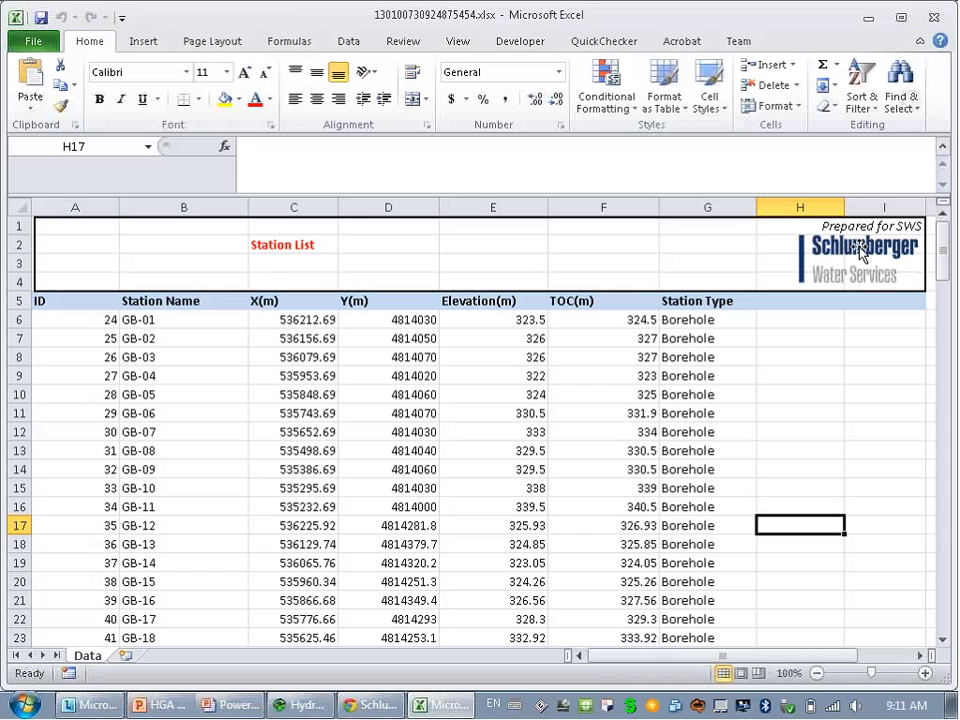
Scroll through the exported Station List rows in Excel, then close Excel.
{"action": "left_click", "coordinate": [808, 375]}
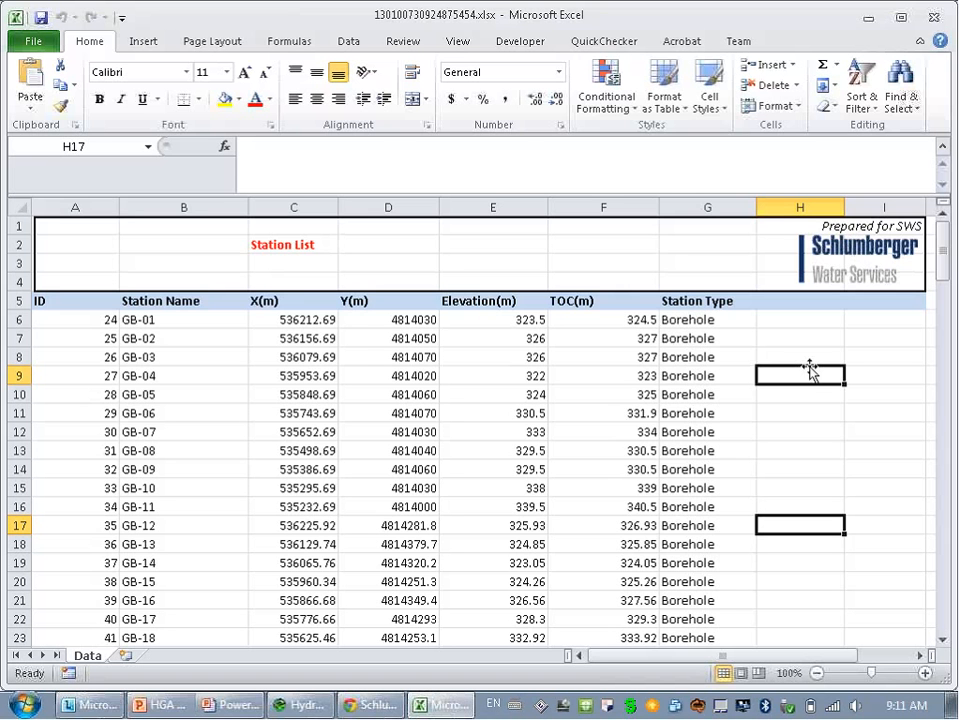
{"action": "scroll", "coordinate": [804, 378], "scroll_direction": "down", "scroll_amount": 4}
{"action": "scroll", "coordinate": [804, 382], "scroll_direction": "down", "scroll_amount": 12}
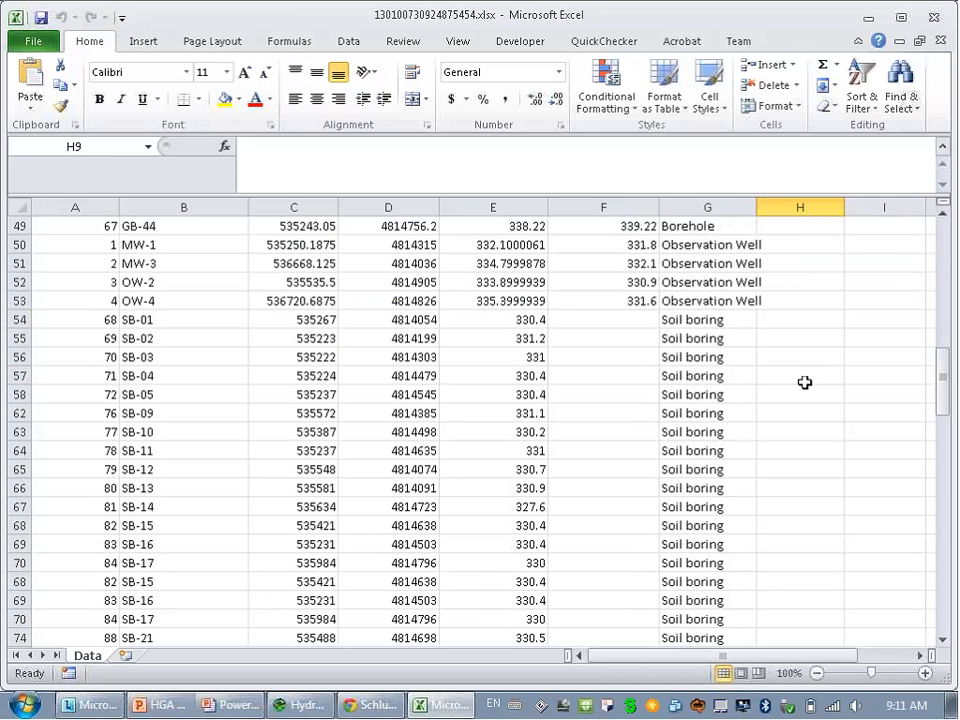
{"action": "scroll", "coordinate": [805, 380], "scroll_direction": "up", "scroll_amount": 8}
{"action": "scroll", "coordinate": [805, 380], "scroll_direction": "up", "scroll_amount": 8}
{"action": "scroll", "coordinate": [805, 380], "scroll_direction": "down", "scroll_amount": 9}
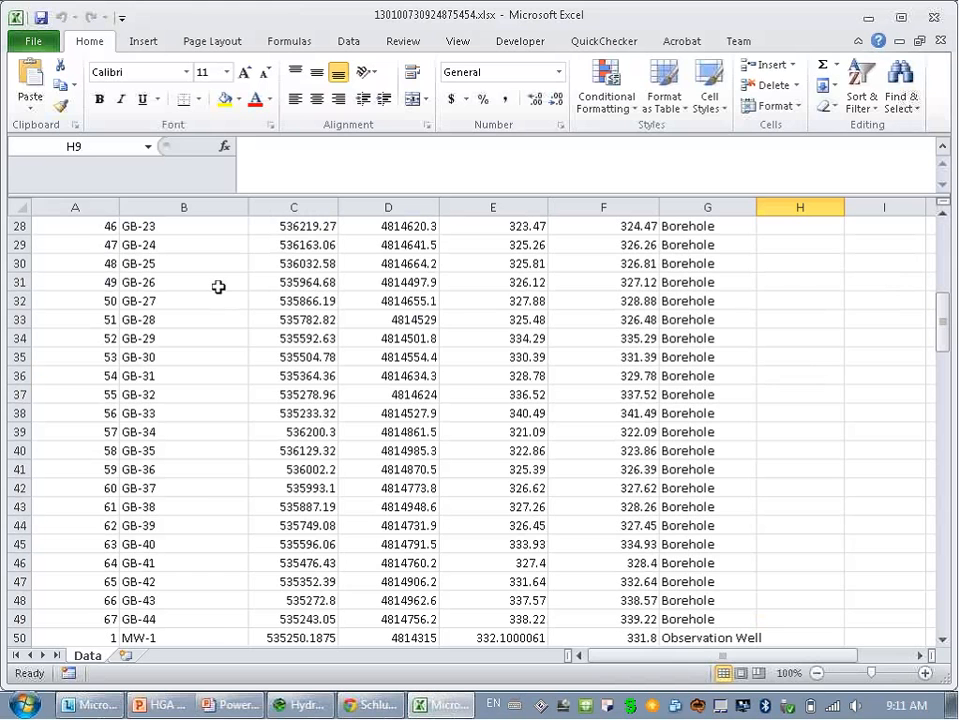
{"action": "left_click", "coordinate": [936, 15]}
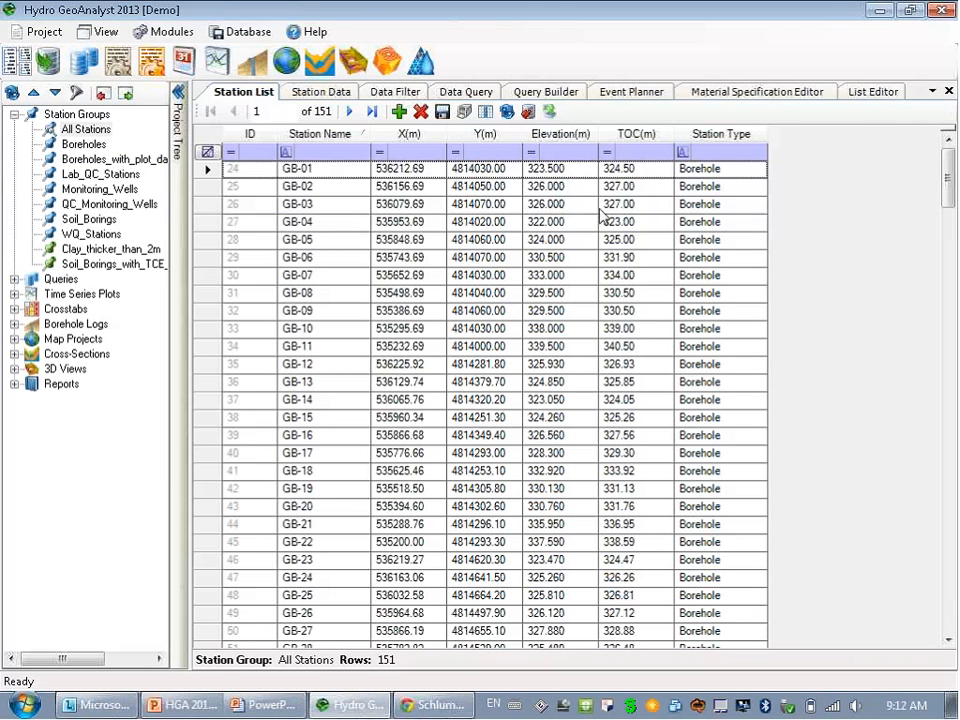
Preview the bhlp1_resistivity_plot well profile with all stations and station data, then return to the Station List.
{"action": "left_click", "coordinate": [100, 31]}
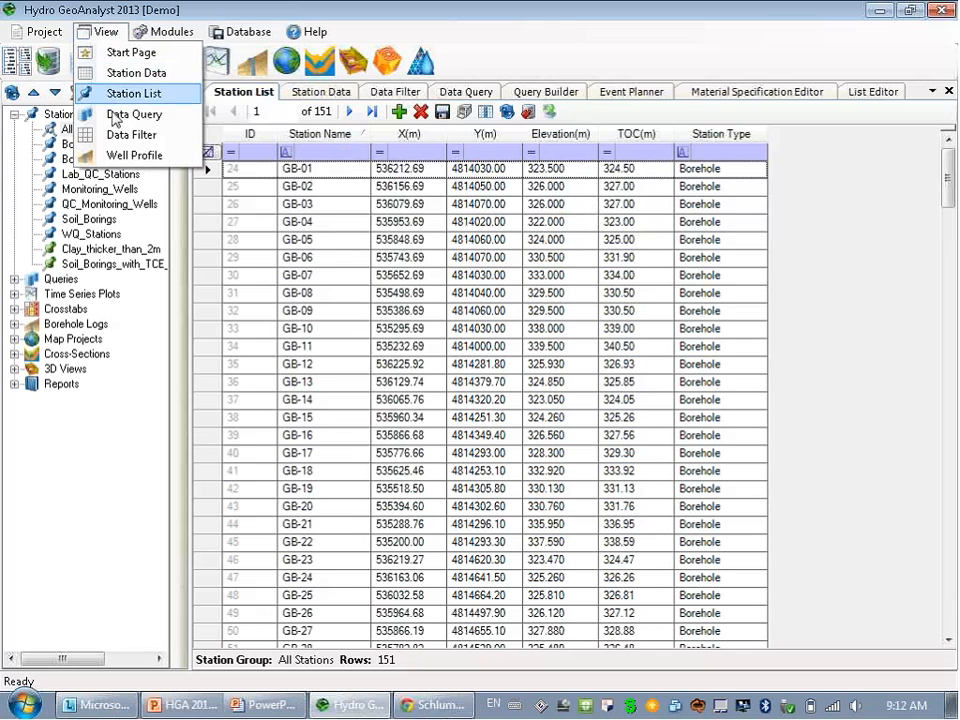
{"action": "left_click", "coordinate": [122, 157]}
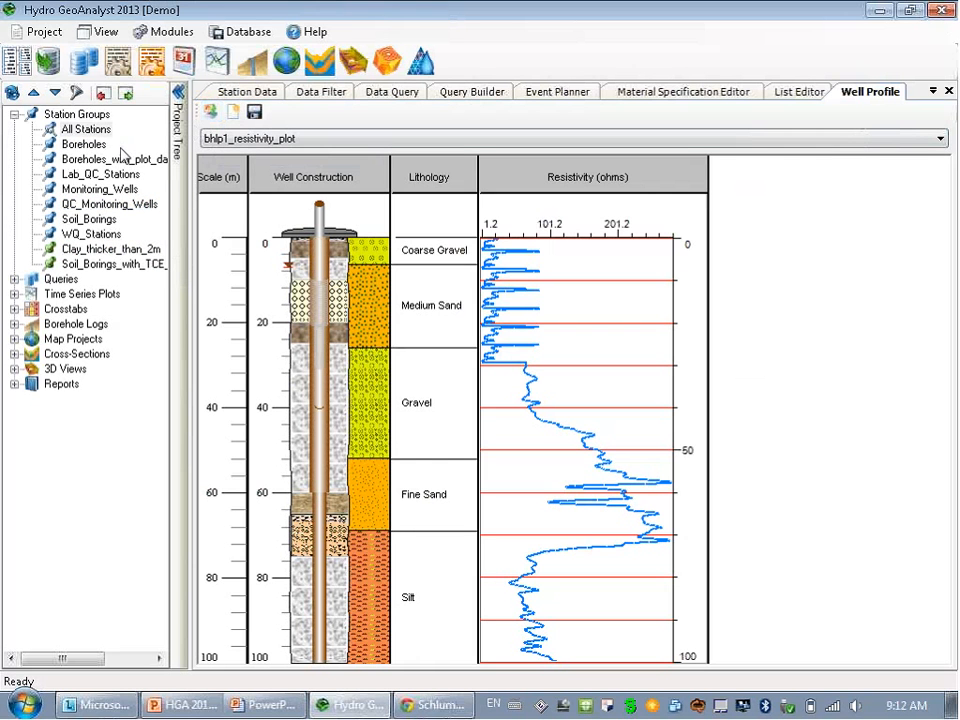
{"action": "left_click", "coordinate": [88, 130]}
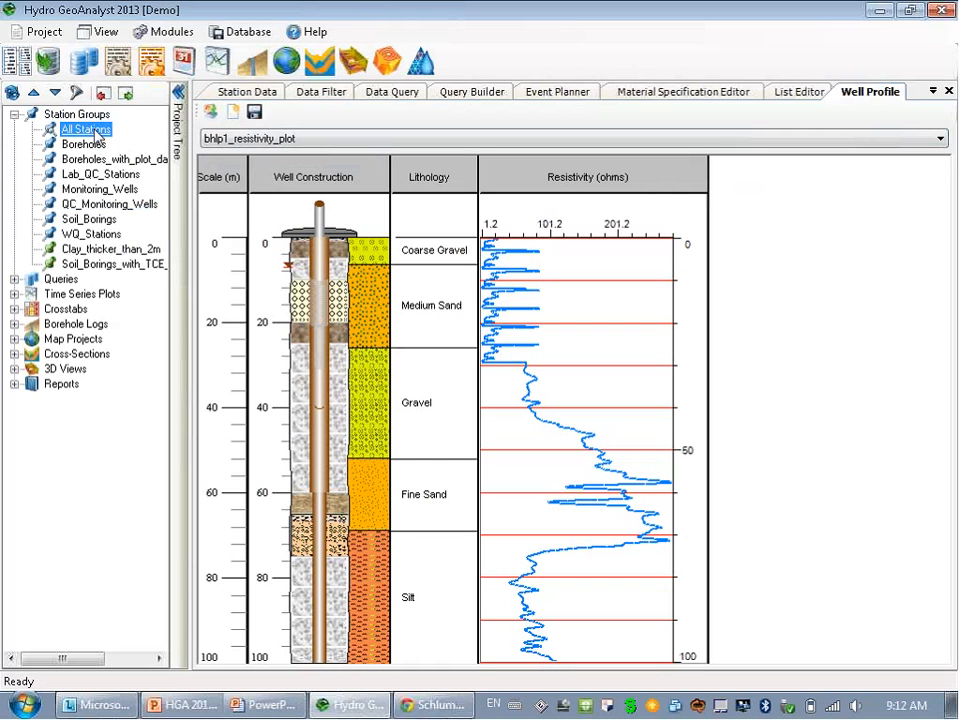
{"action": "left_click", "coordinate": [248, 93]}
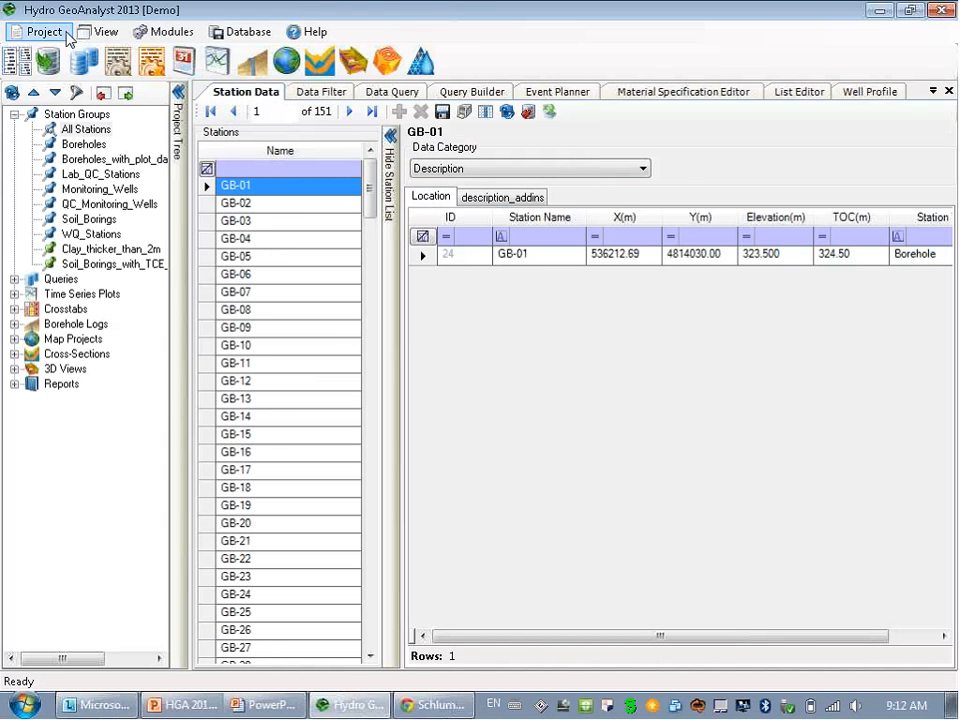
{"action": "left_click", "coordinate": [101, 32]}
{"action": "left_click", "coordinate": [128, 92]}
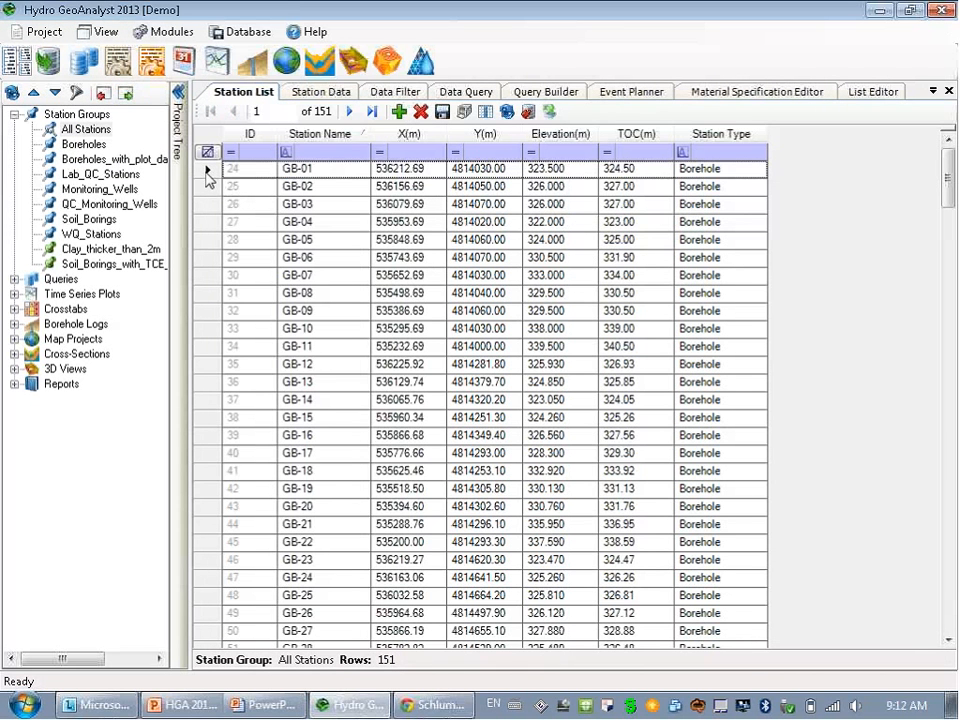
Create a new station group named 'example' from GB-01, dismissing the error that appears.
{"action": "left_click", "coordinate": [208, 176]}
{"action": "right_click", "coordinate": [208, 177]}
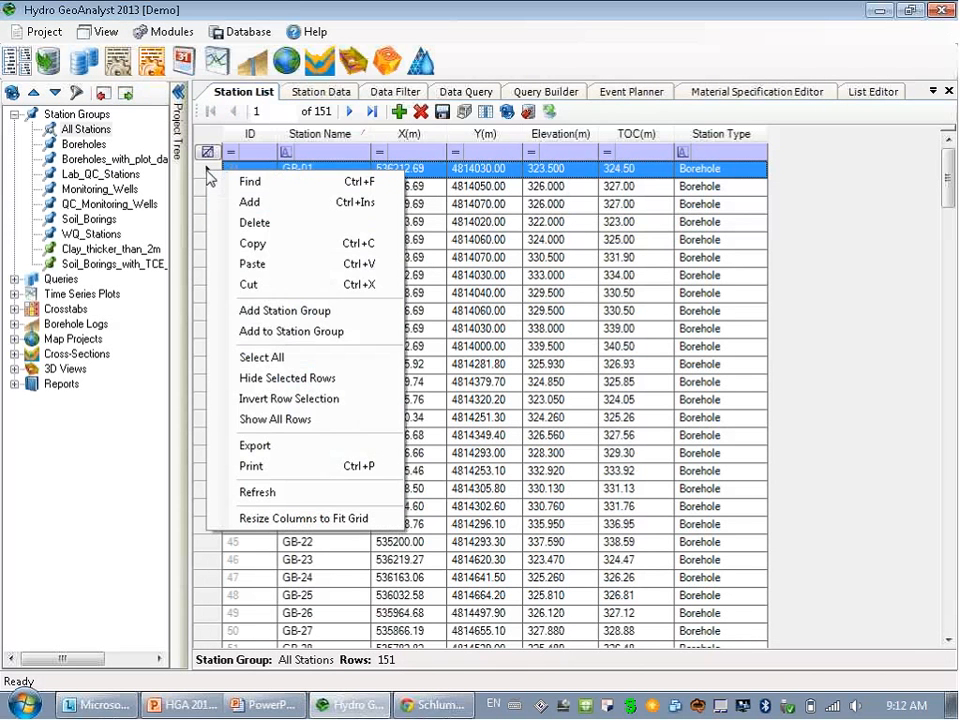
{"action": "left_click", "coordinate": [315, 312]}
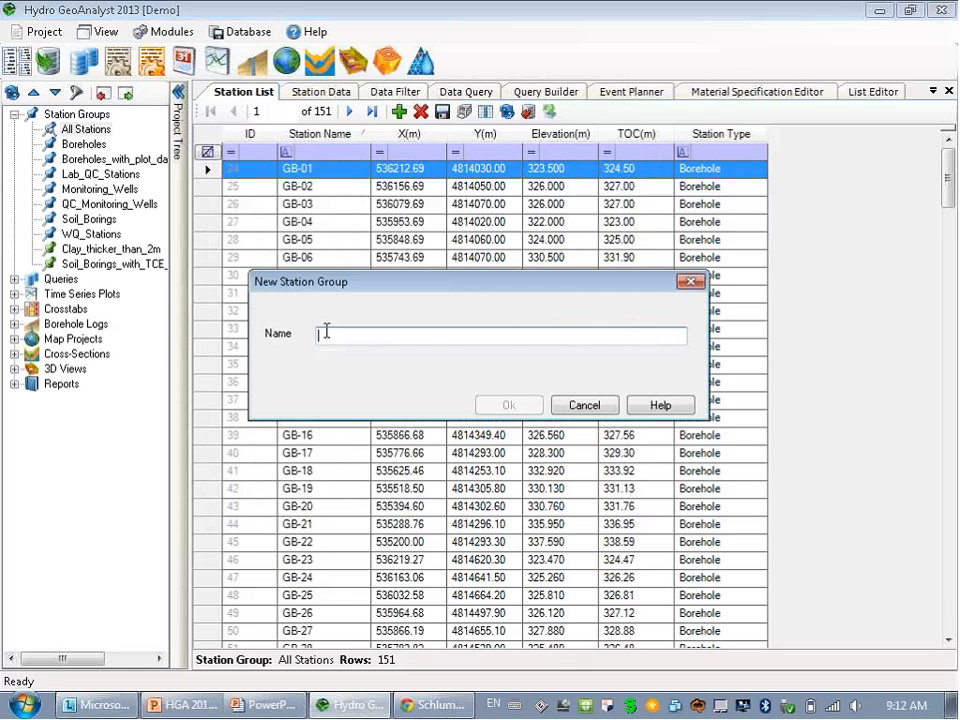
{"action": "type", "text": "exa"}
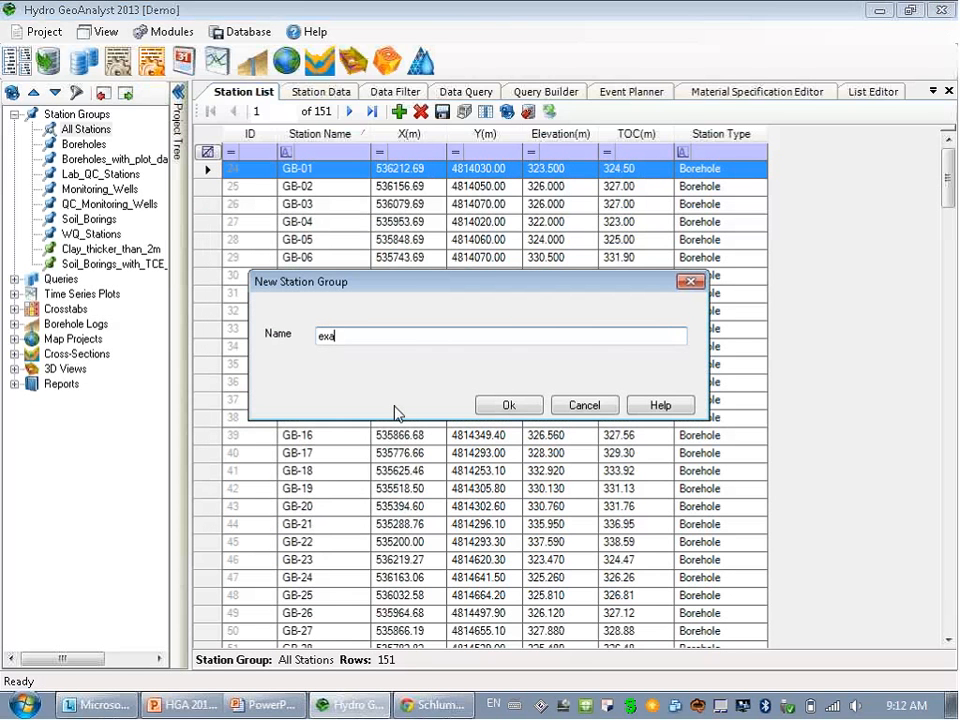
{"action": "type", "text": "mple"}
{"action": "left_click", "coordinate": [509, 405]}
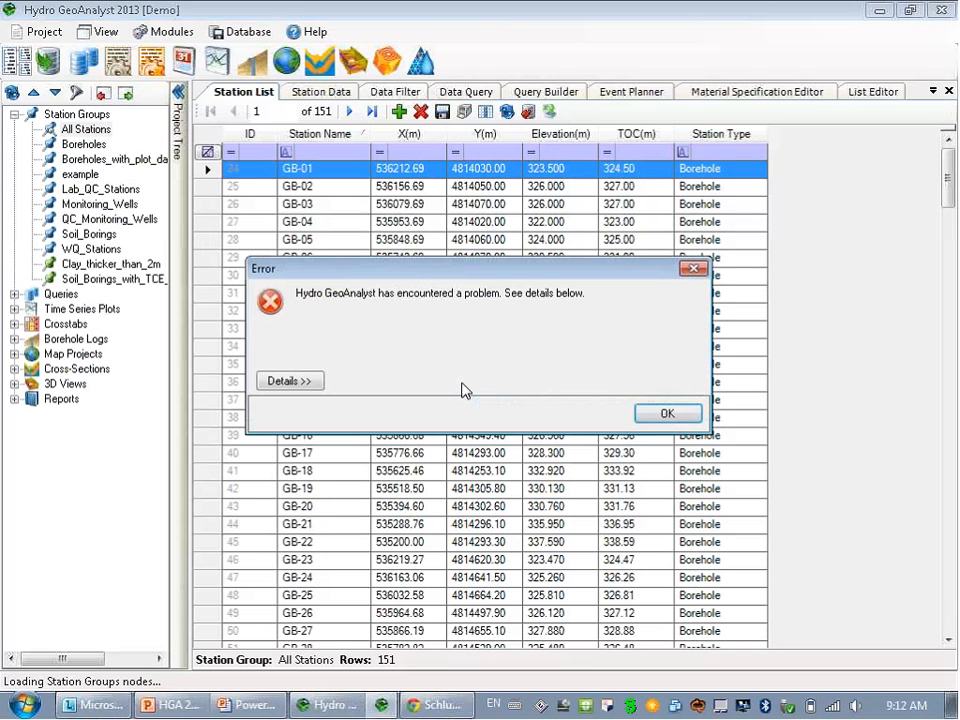
{"action": "left_click", "coordinate": [656, 414]}
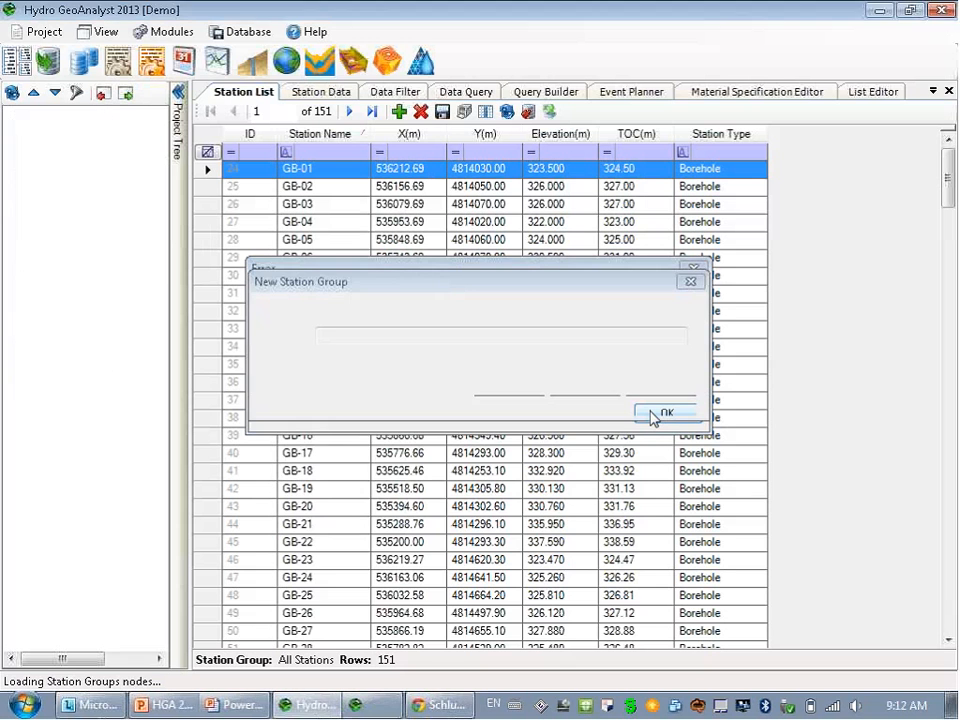
{"action": "left_click", "coordinate": [285, 380]}
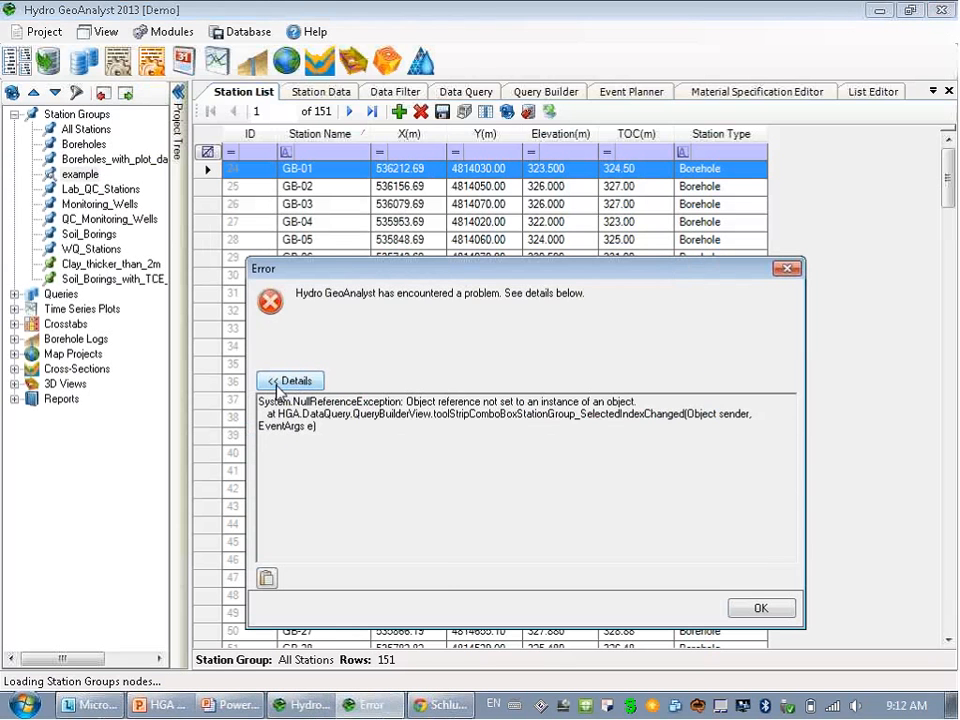
{"action": "left_click", "coordinate": [762, 609]}
{"action": "left_click", "coordinate": [82, 175]}
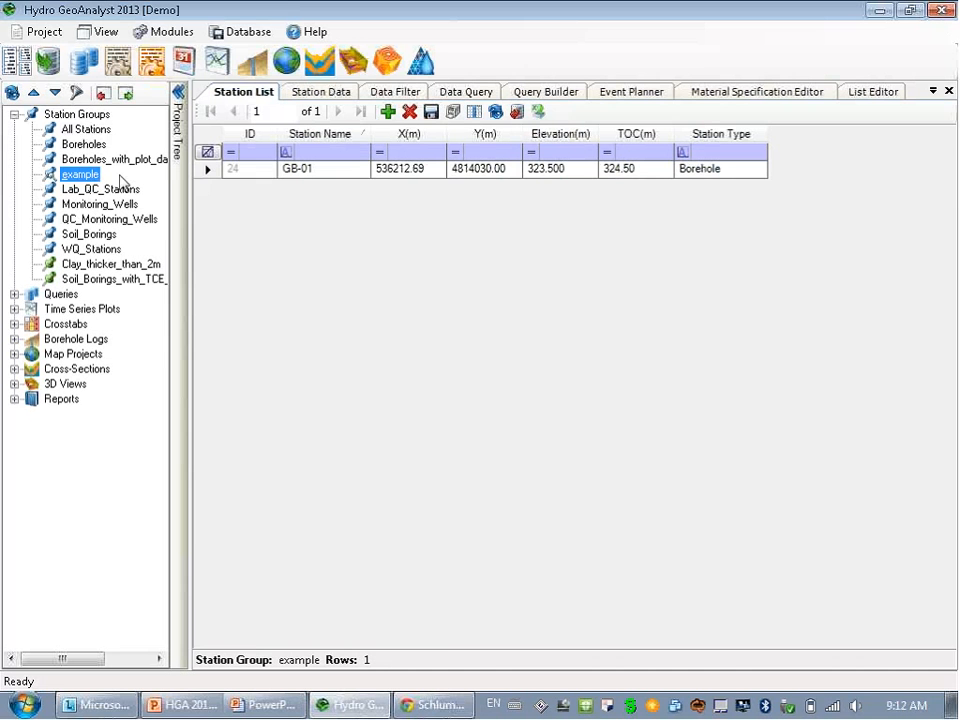
{"action": "left_click", "coordinate": [84, 129]}
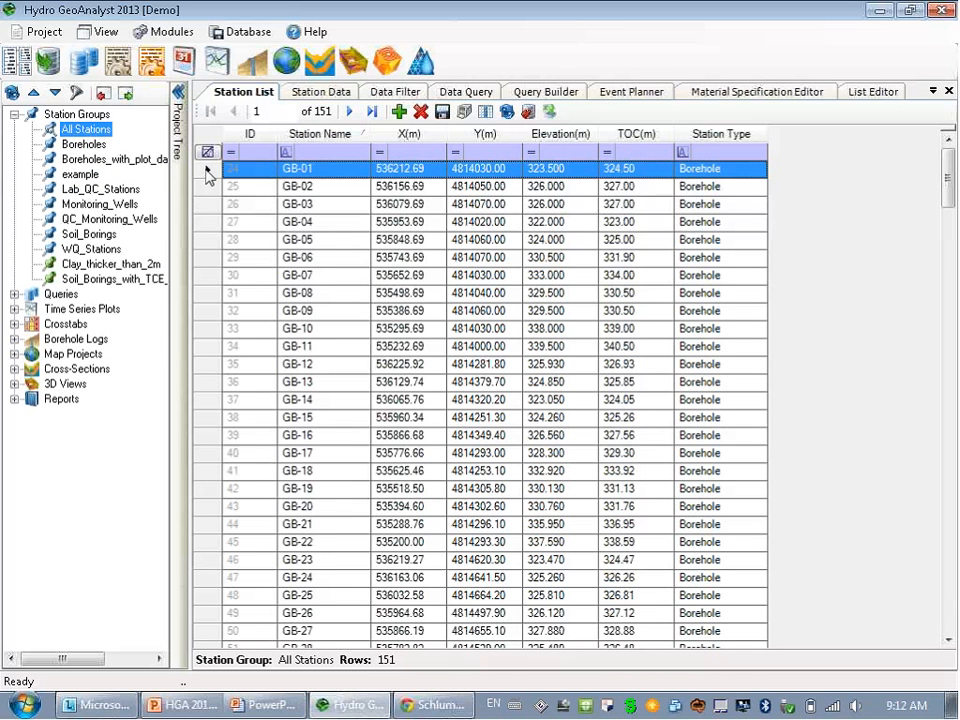
Add stations GB-01 through GB-04 to the 'example' group and view its members.
{"action": "left_click_drag", "start_coordinate": [206, 170], "coordinate": [221, 229]}
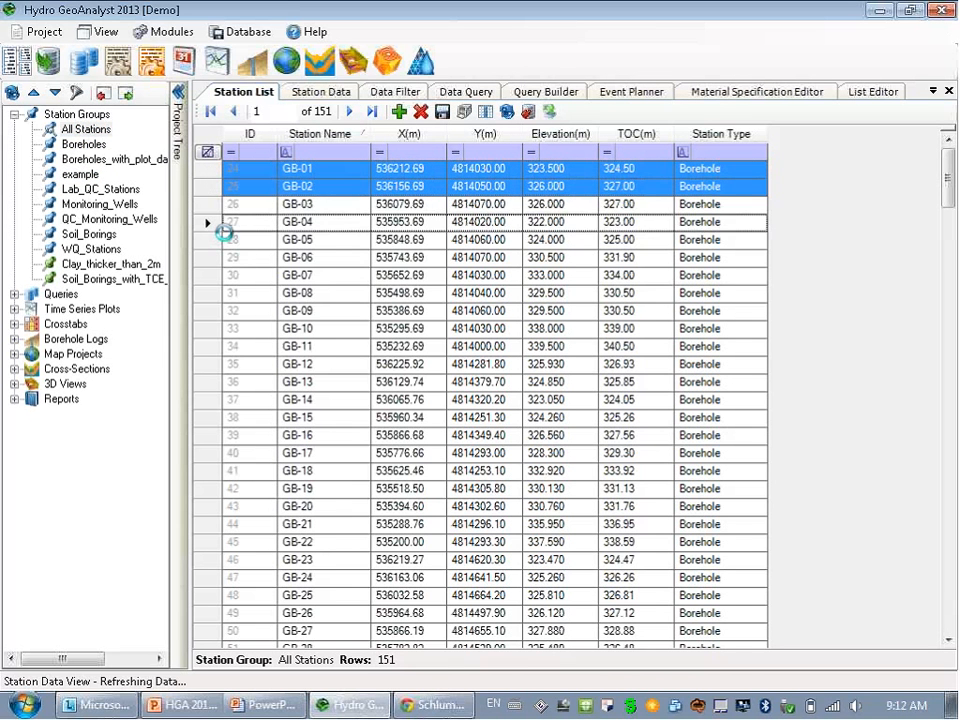
{"action": "right_click", "coordinate": [318, 214]}
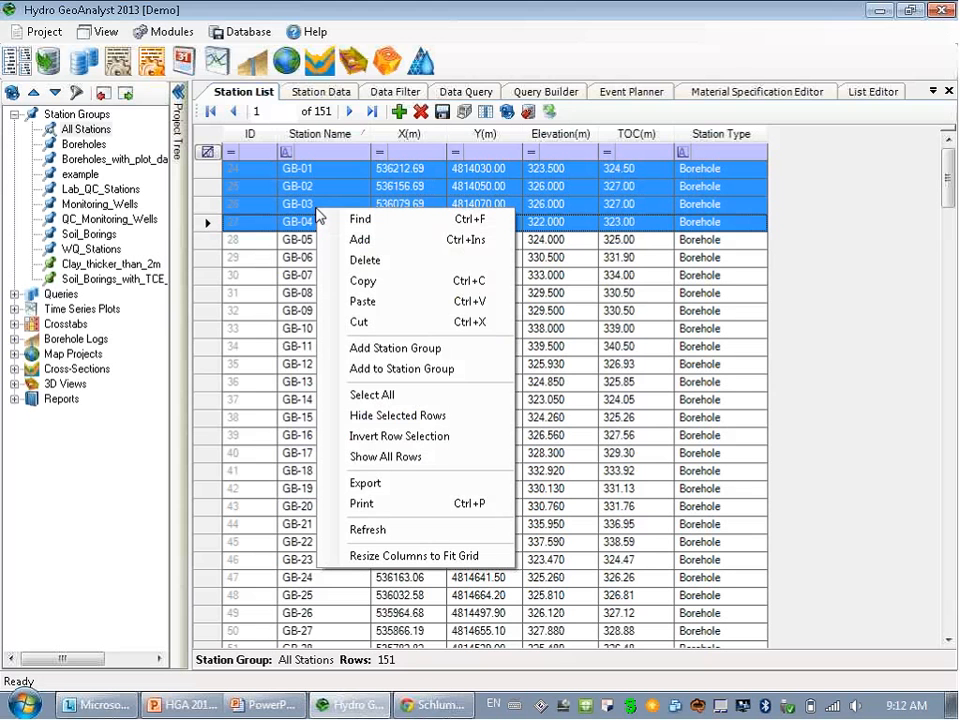
{"action": "left_click", "coordinate": [411, 369]}
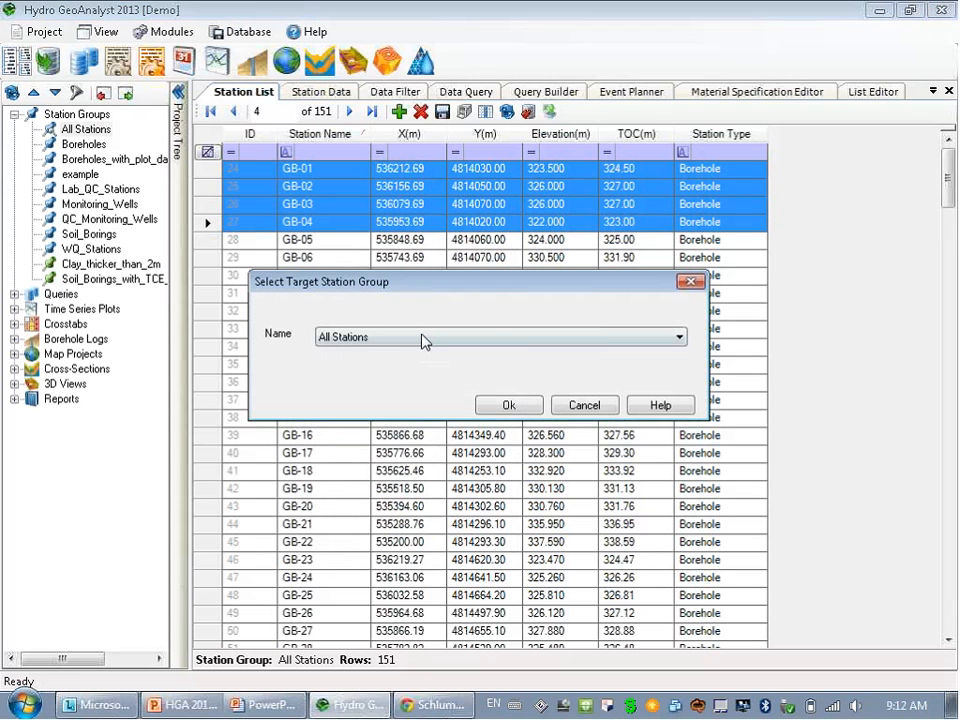
{"action": "left_click", "coordinate": [422, 342]}
{"action": "left_click", "coordinate": [418, 391]}
{"action": "left_click", "coordinate": [508, 405]}
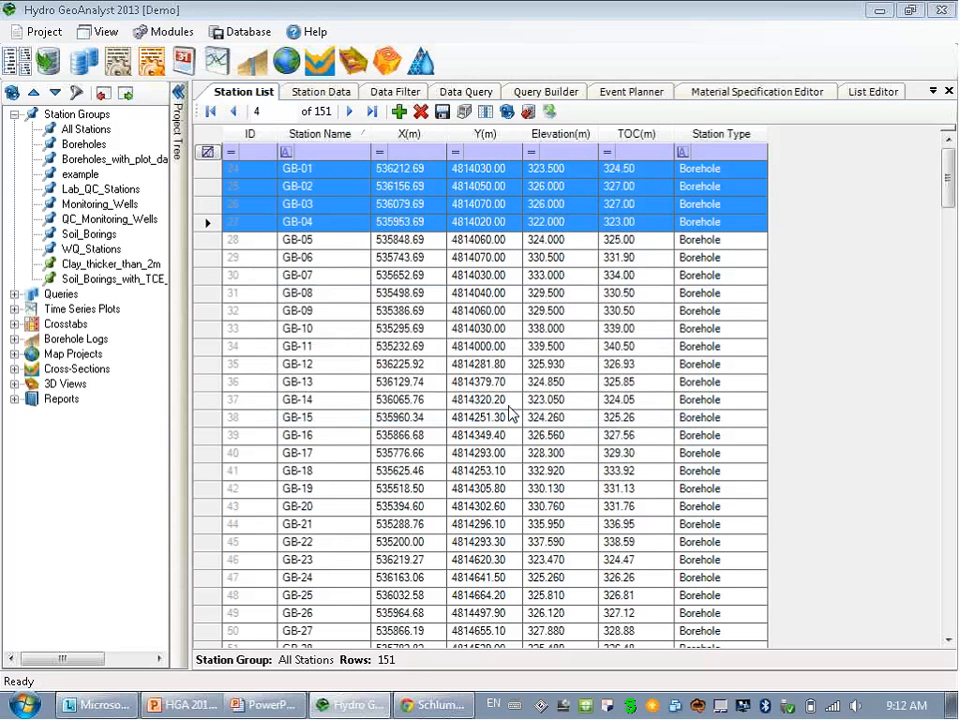
{"action": "left_click", "coordinate": [80, 175]}
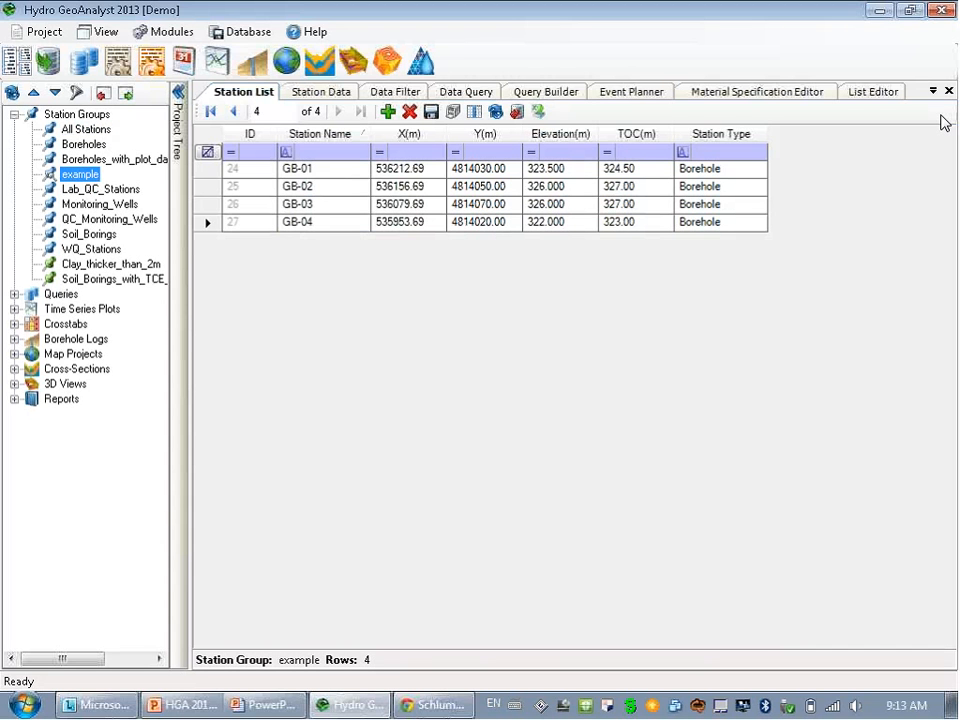
Print the example group's well profile to PowerPoint using the StationGroupTemplate-BHLP.pptx template.
{"action": "left_click", "coordinate": [100, 32]}
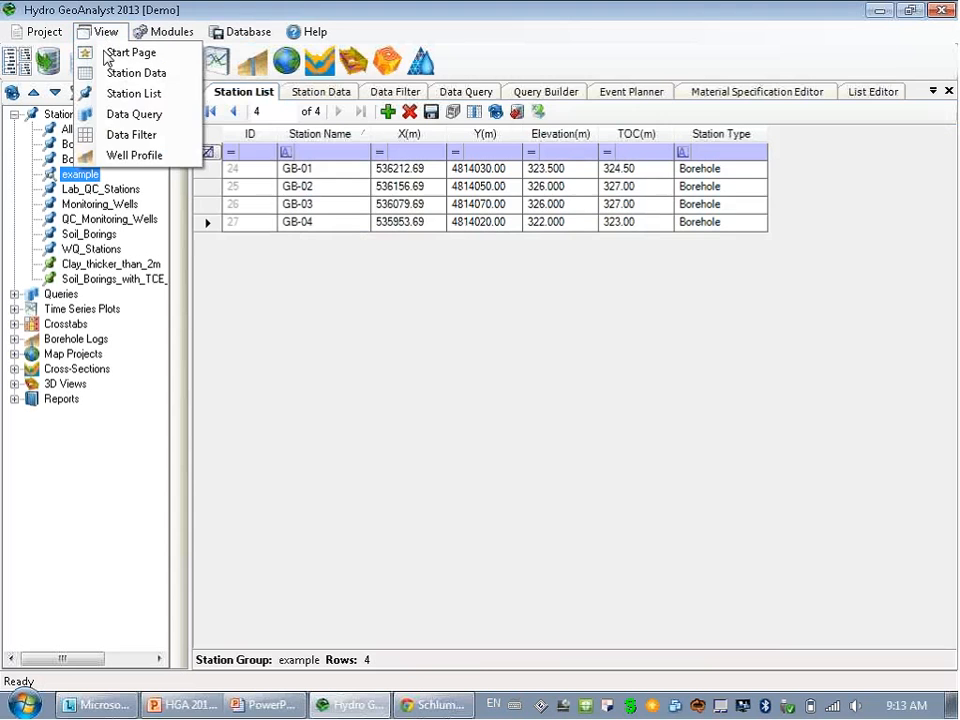
{"action": "left_click", "coordinate": [128, 157]}
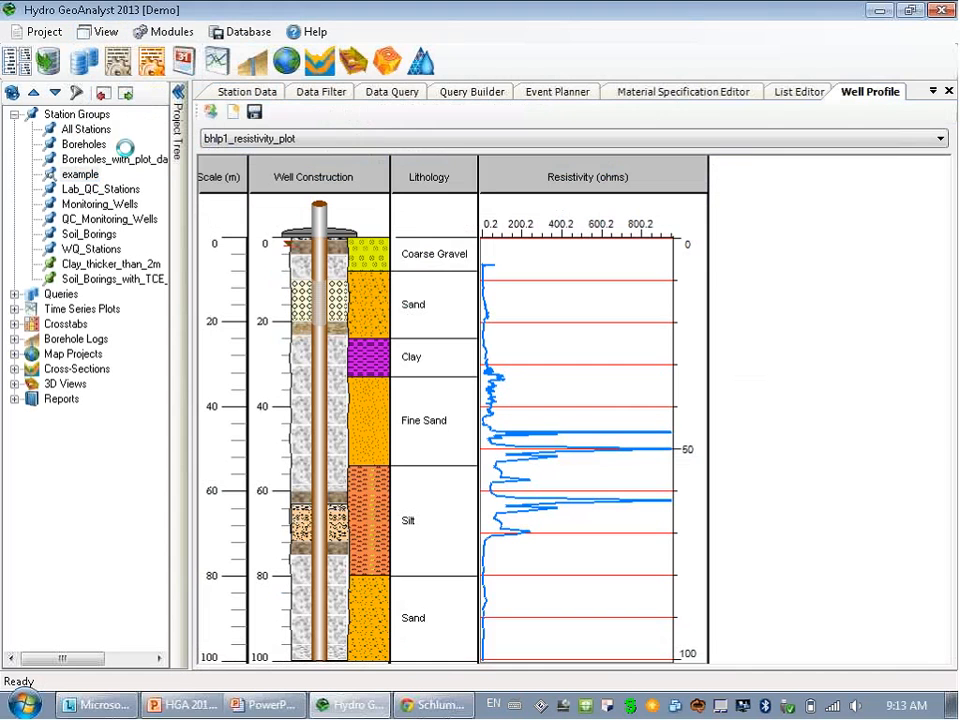
{"action": "left_click", "coordinate": [212, 113]}
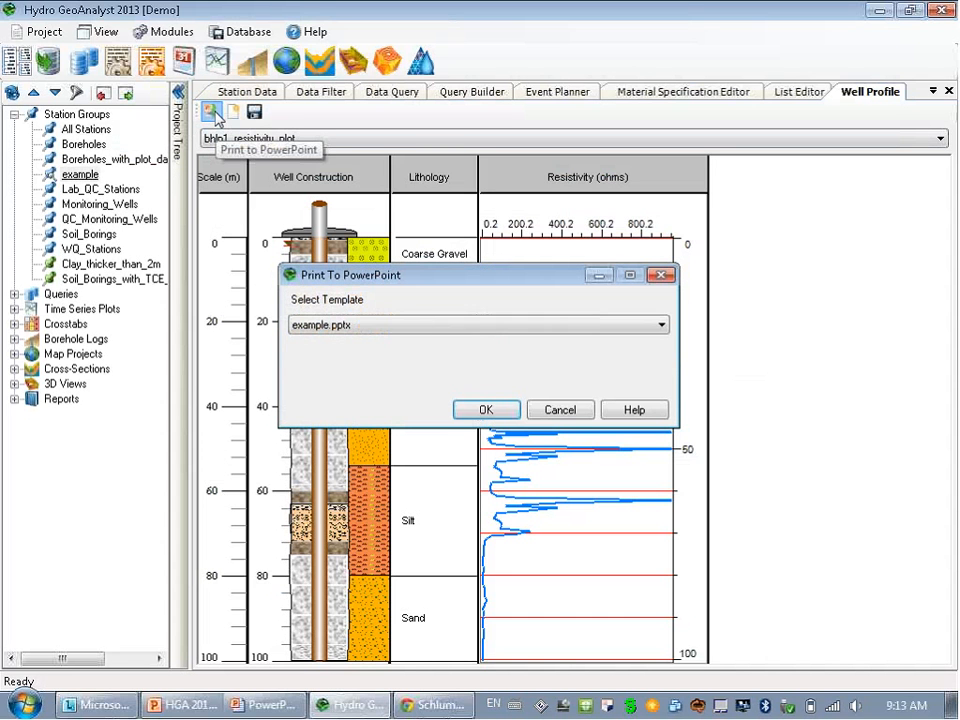
{"action": "left_click", "coordinate": [430, 326]}
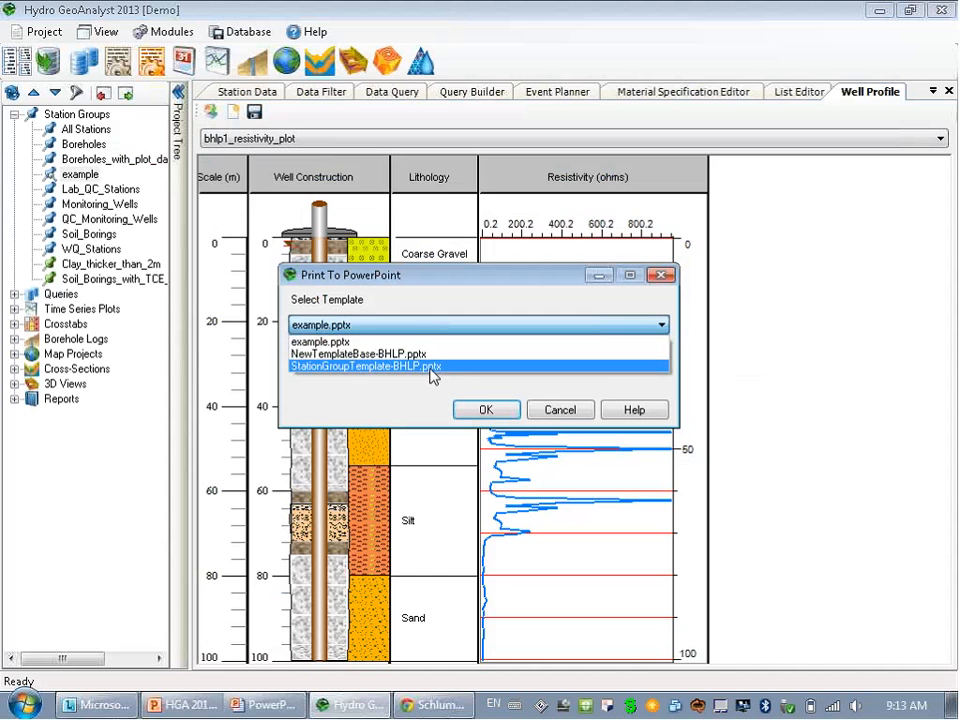
{"action": "left_click", "coordinate": [432, 368]}
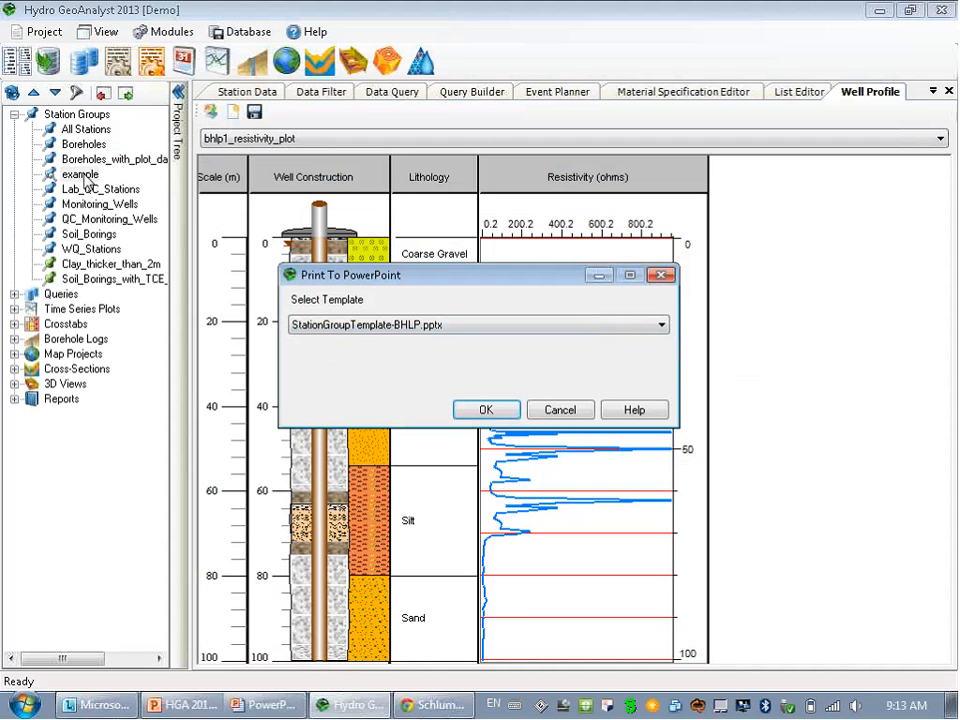
{"action": "left_click", "coordinate": [487, 411]}
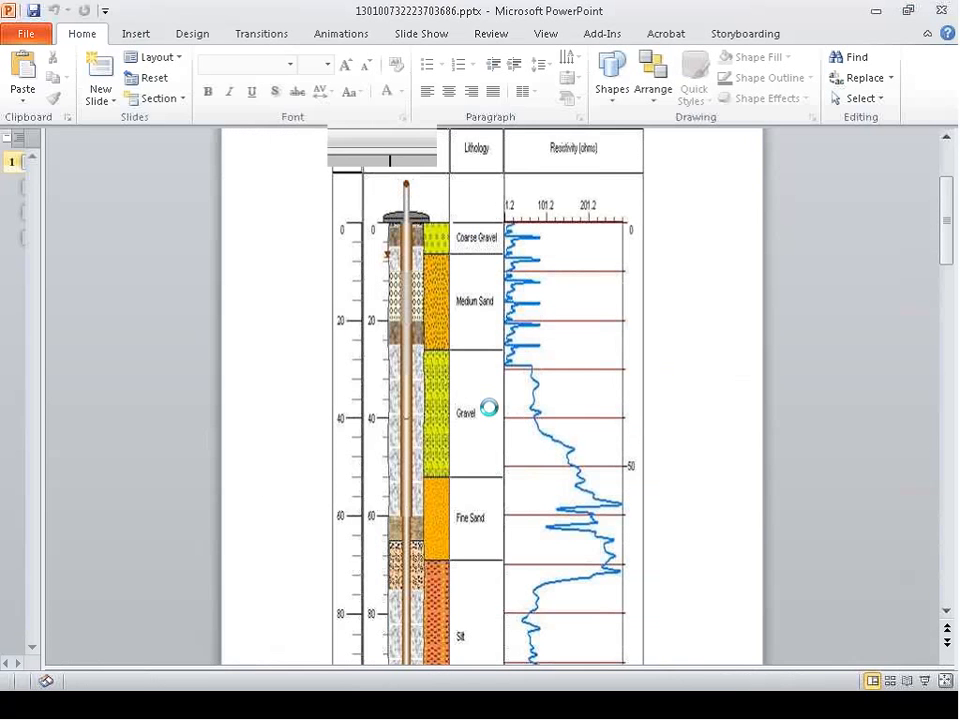
Zoom the generated deck to 50%, review the four borehole slides, and close the presentation.
{"action": "left_click", "coordinate": [816, 682]}
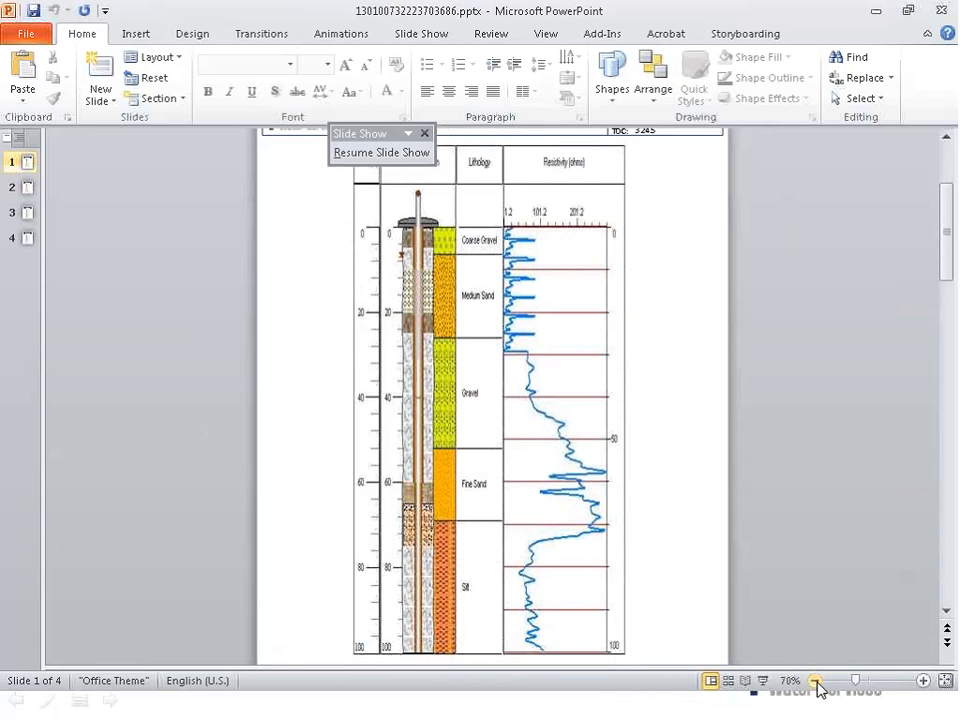
{"action": "left_click", "coordinate": [816, 681]}
{"action": "left_click", "coordinate": [816, 681]}
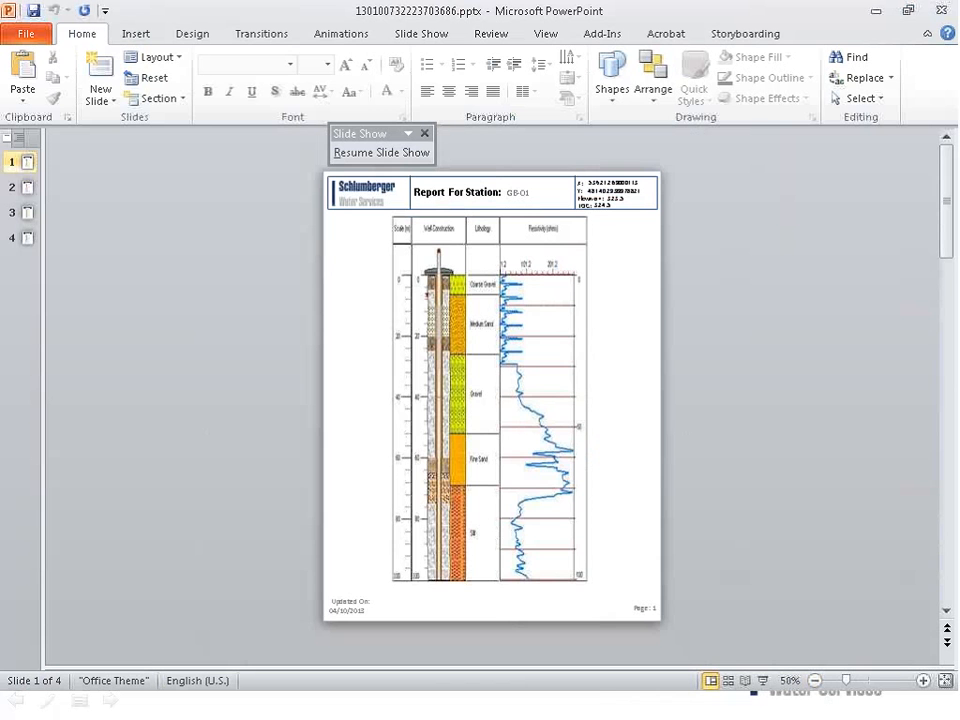
{"action": "left_click", "coordinate": [26, 188]}
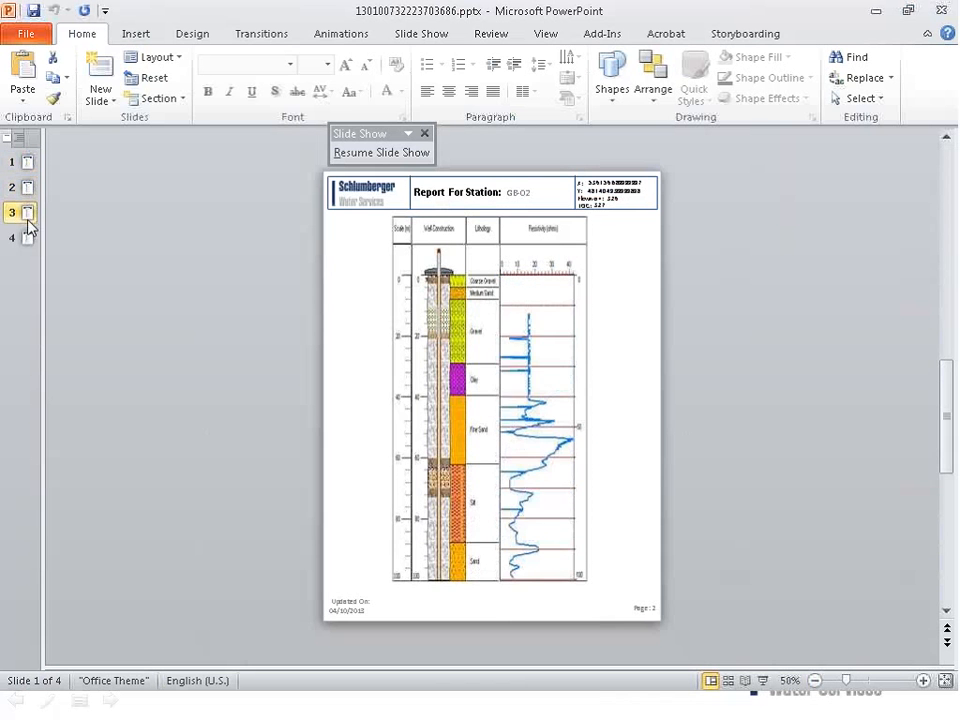
{"action": "left_click", "coordinate": [28, 238]}
{"action": "left_click", "coordinate": [26, 213]}
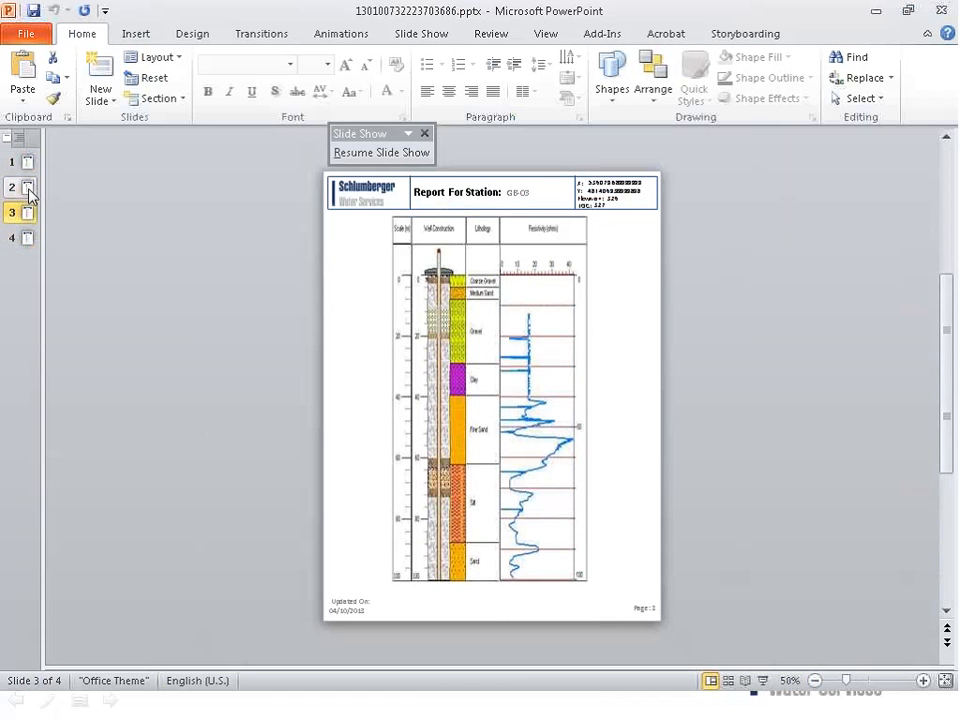
{"action": "left_click", "coordinate": [27, 162]}
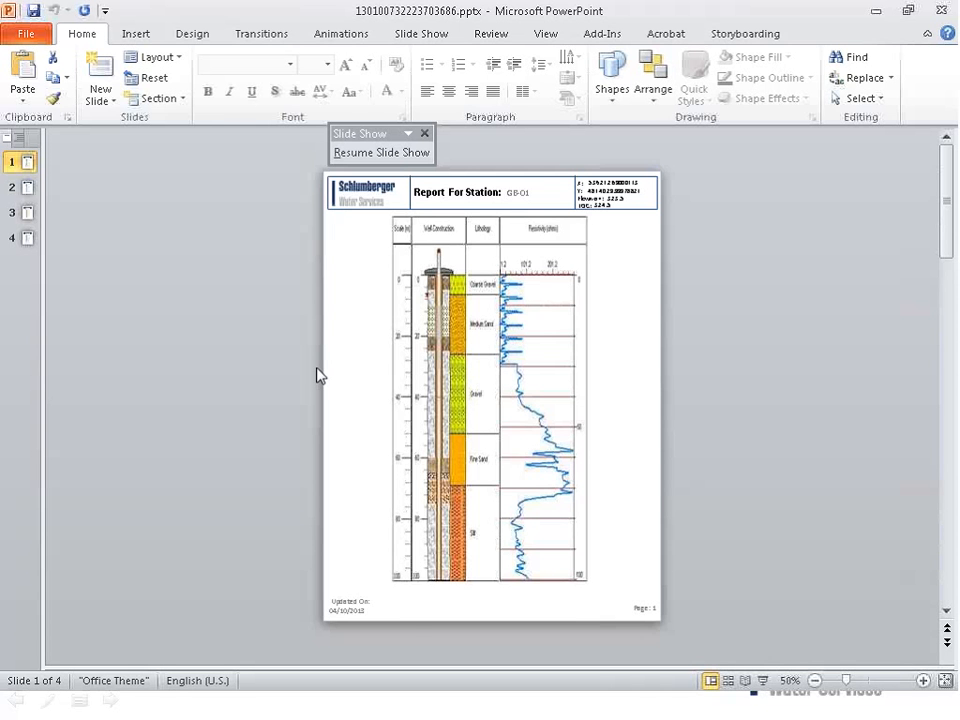
{"action": "left_click", "coordinate": [940, 10]}
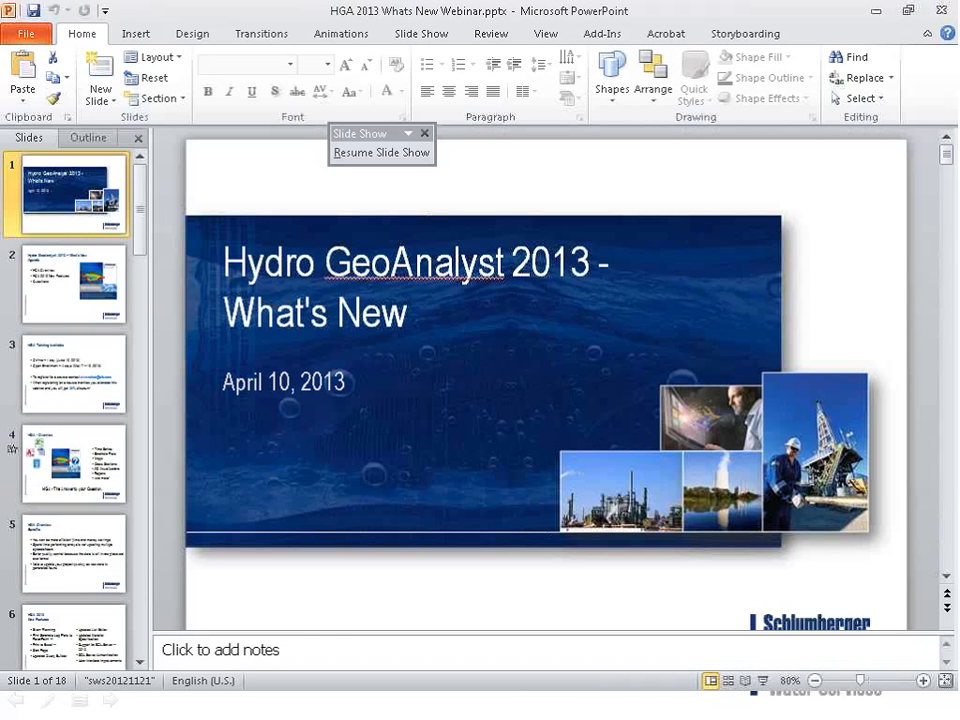
Close the bhlp1_resistivity_plot Well Profile tab and return to the webinar slide show.
{"action": "left_click", "coordinate": [876, 11]}
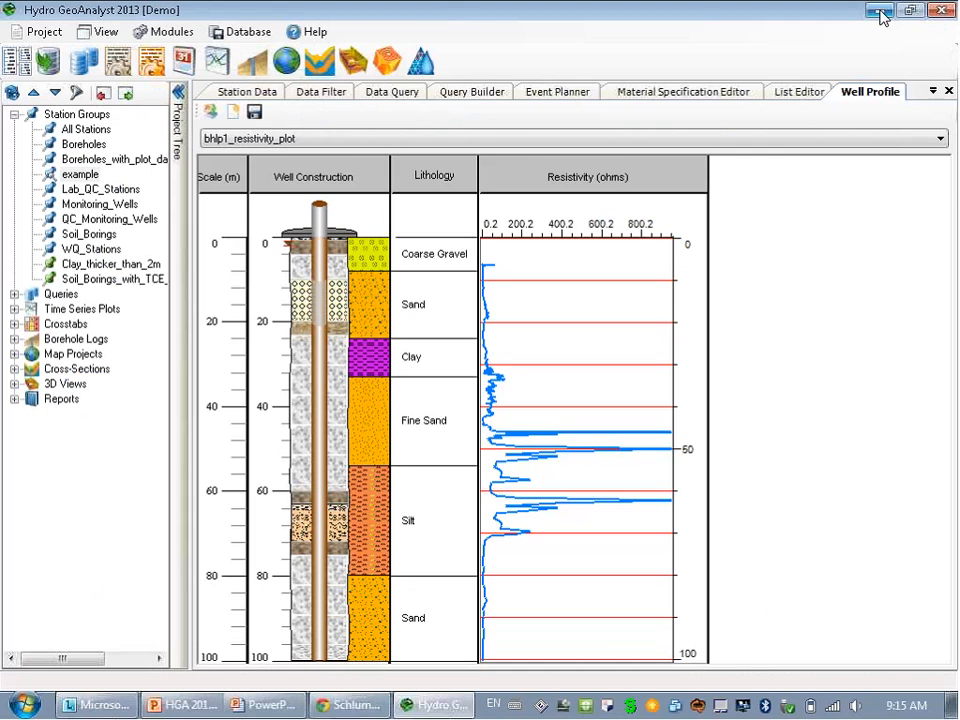
{"action": "right_click", "coordinate": [886, 104]}
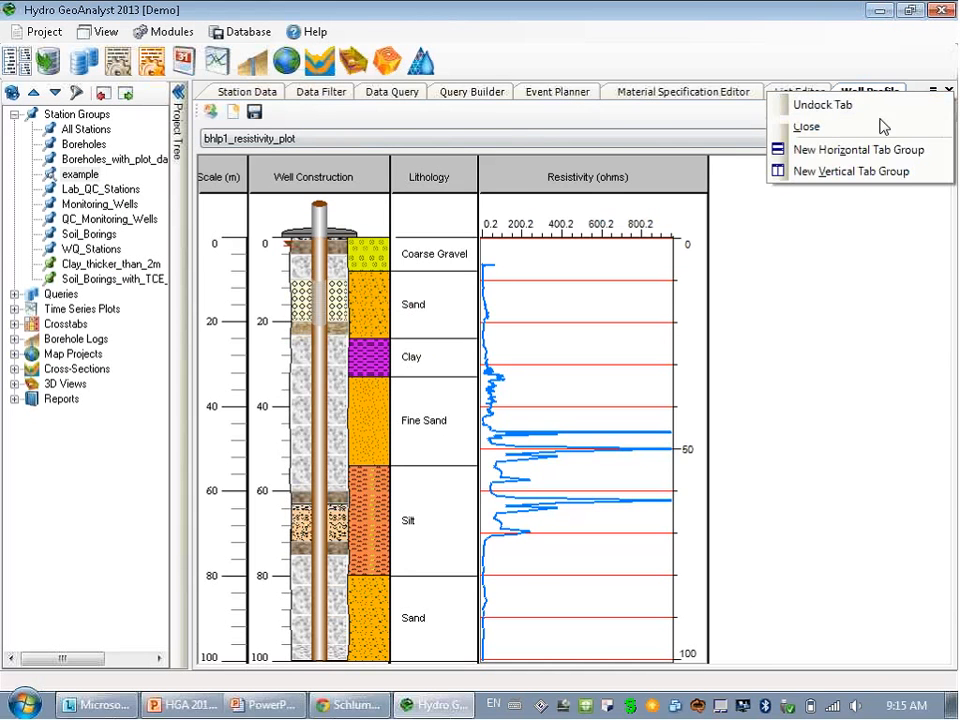
{"action": "left_click", "coordinate": [881, 127]}
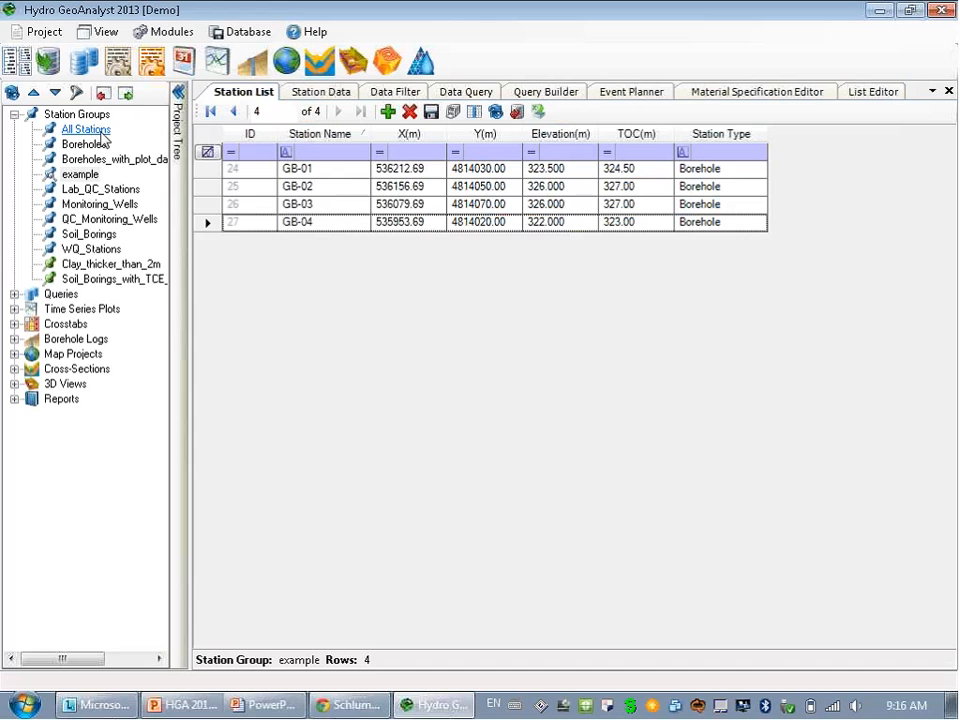
{"action": "left_click", "coordinate": [260, 712]}
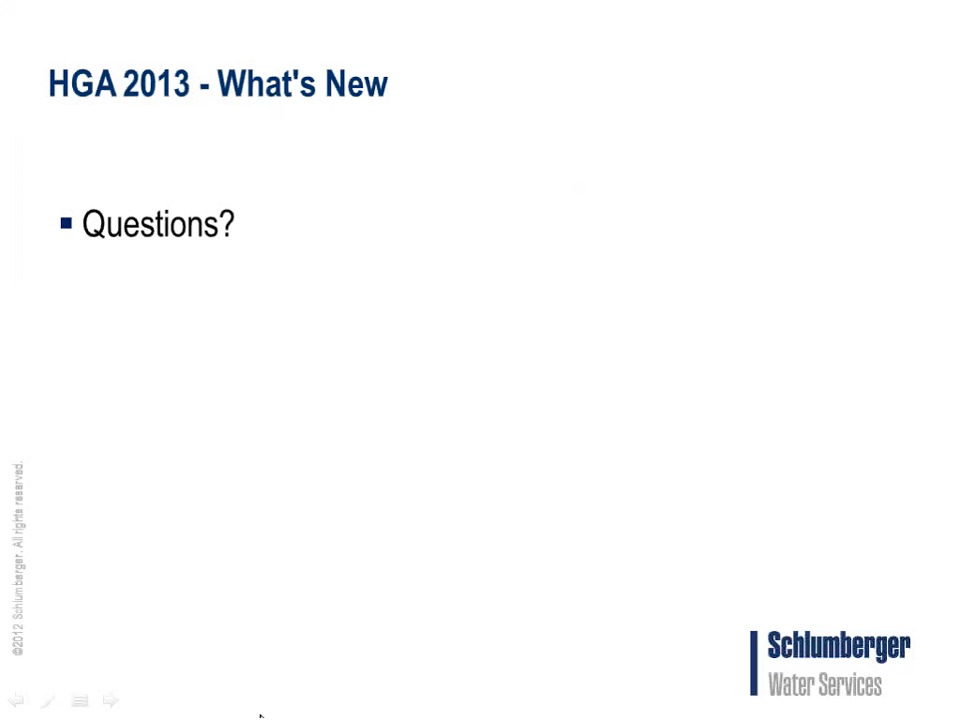
Advance past the Questions? slide and exit the webinar slide show.
{"action": "left_click", "coordinate": [538, 575]}
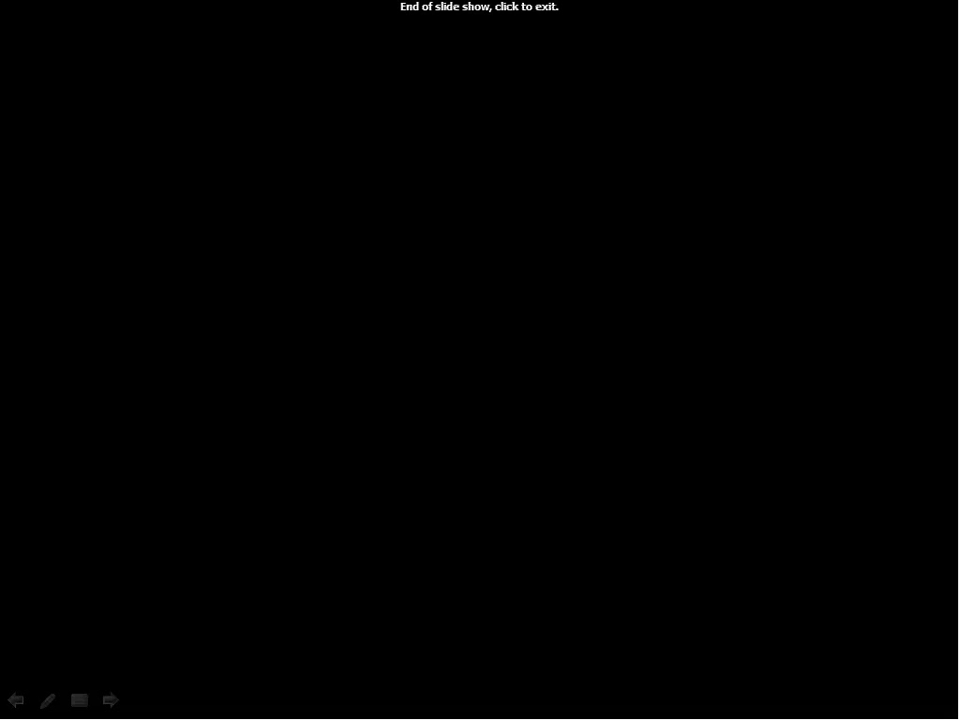
{"action": "left_click", "coordinate": [630, 437]}
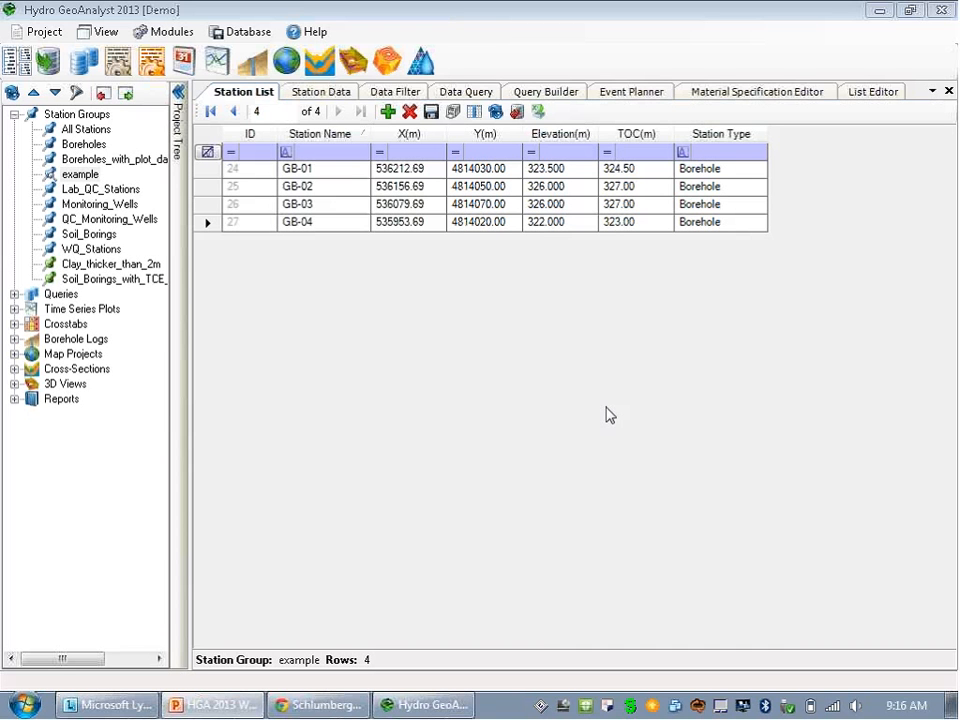
Show GB-04's Geologic Description data in the Station Data view.
{"action": "left_click", "coordinate": [322, 91]}
{"action": "left_click", "coordinate": [507, 170]}
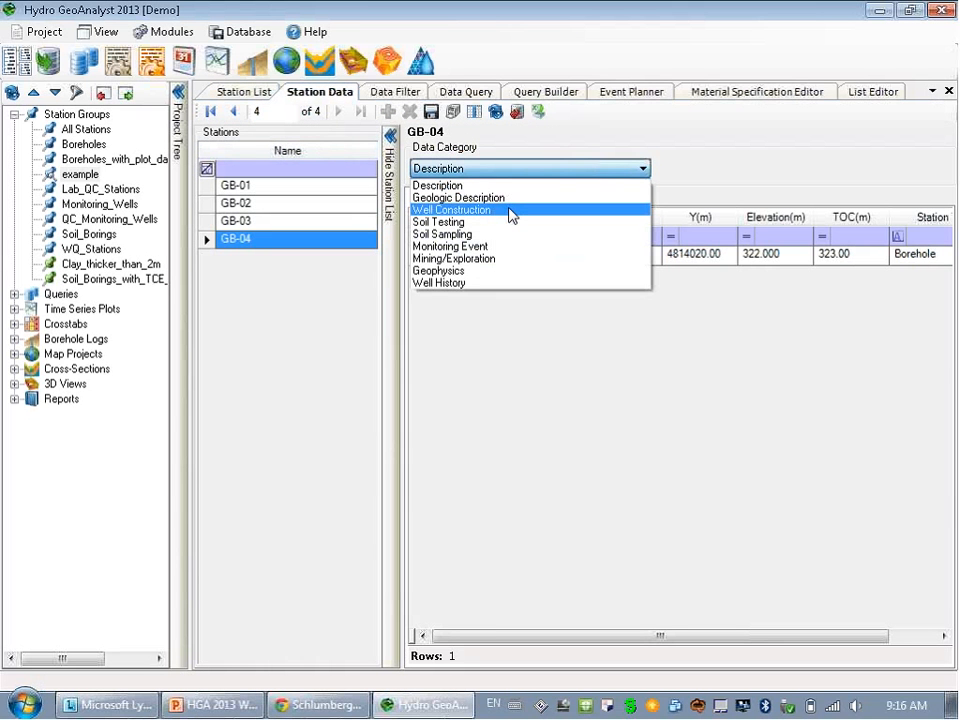
{"action": "left_click", "coordinate": [508, 199]}
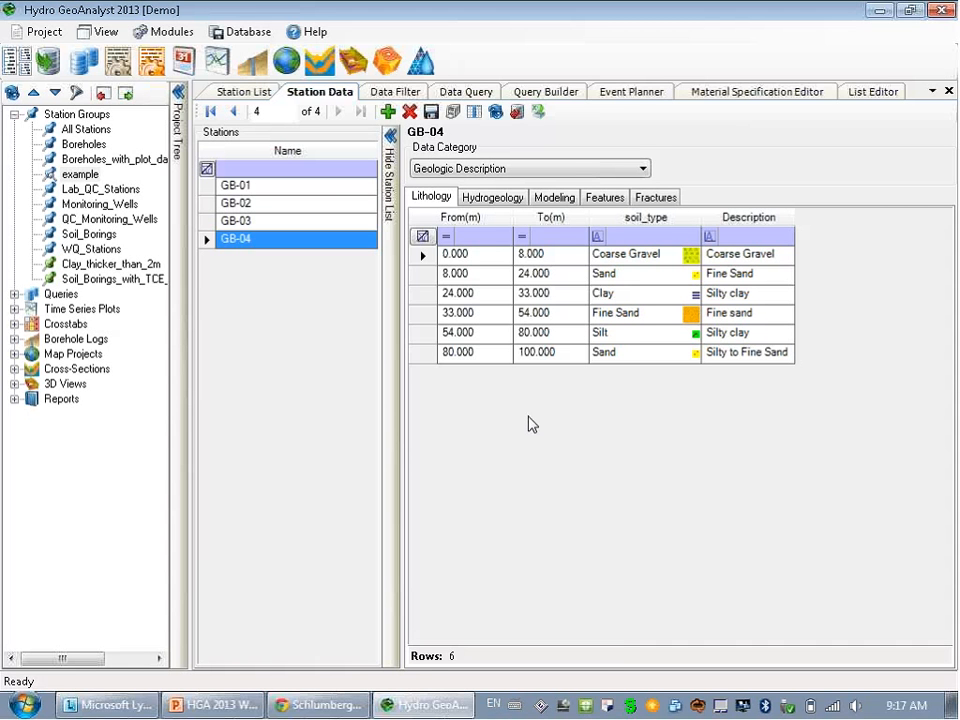
Bring up the 'HGA Training Available' slide 3 in PowerPoint and select the sales contact e-mail address.
{"action": "left_click", "coordinate": [212, 705]}
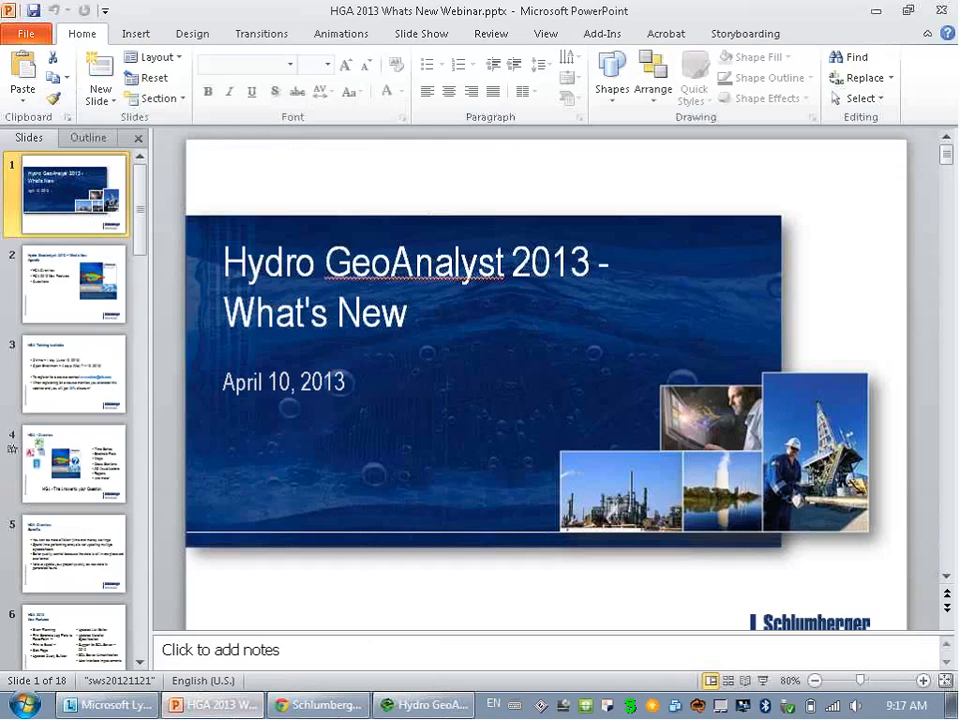
{"action": "left_click", "coordinate": [71, 370]}
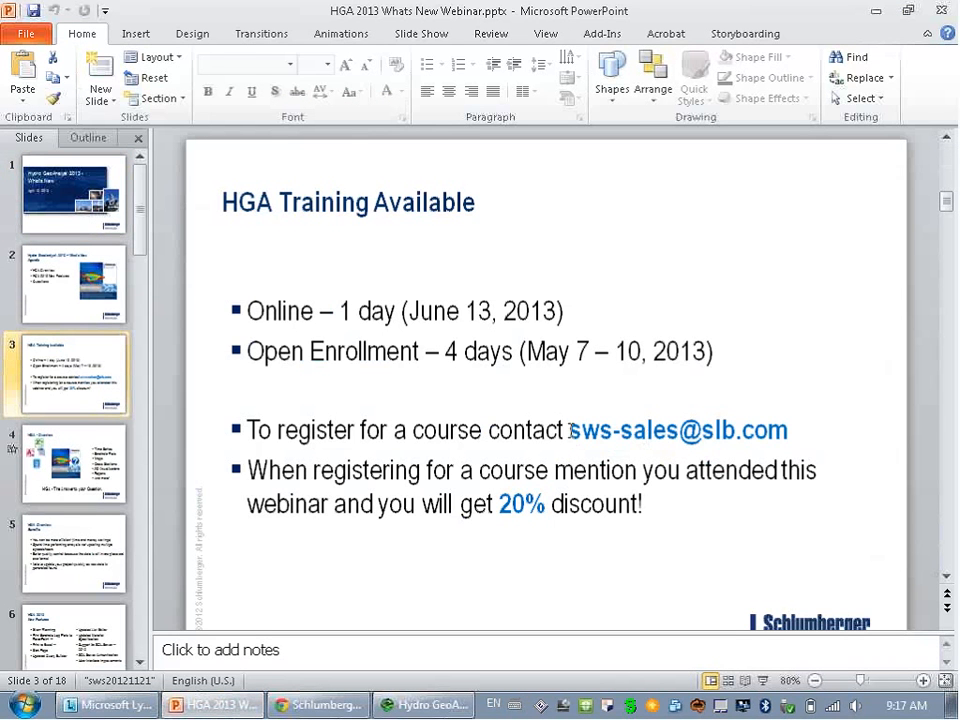
{"action": "left_click_drag", "start_coordinate": [569, 431], "coordinate": [790, 443]}
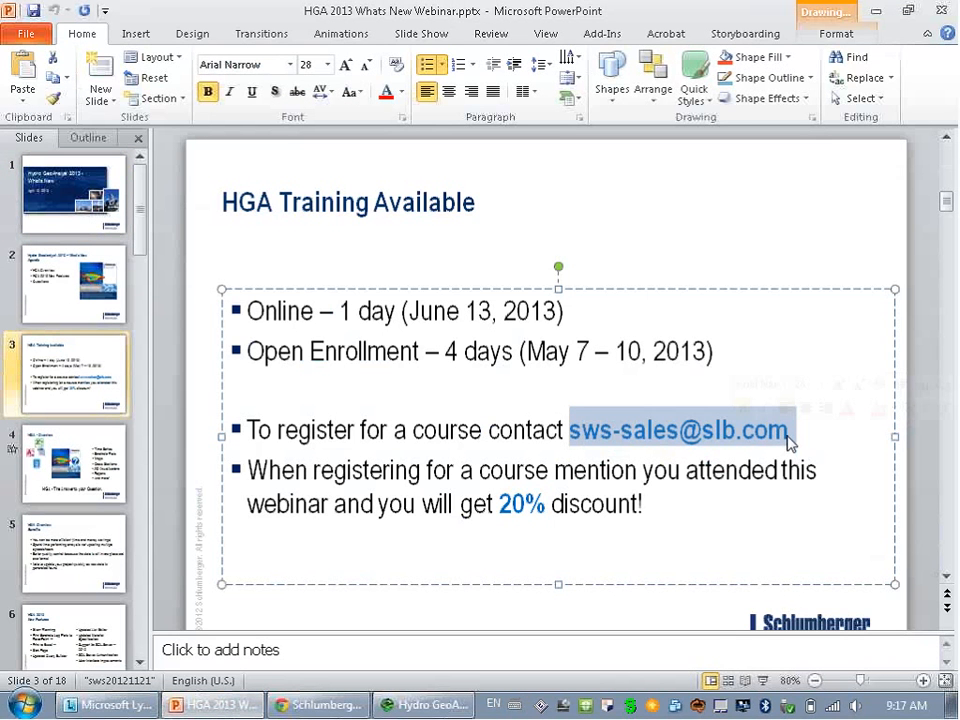